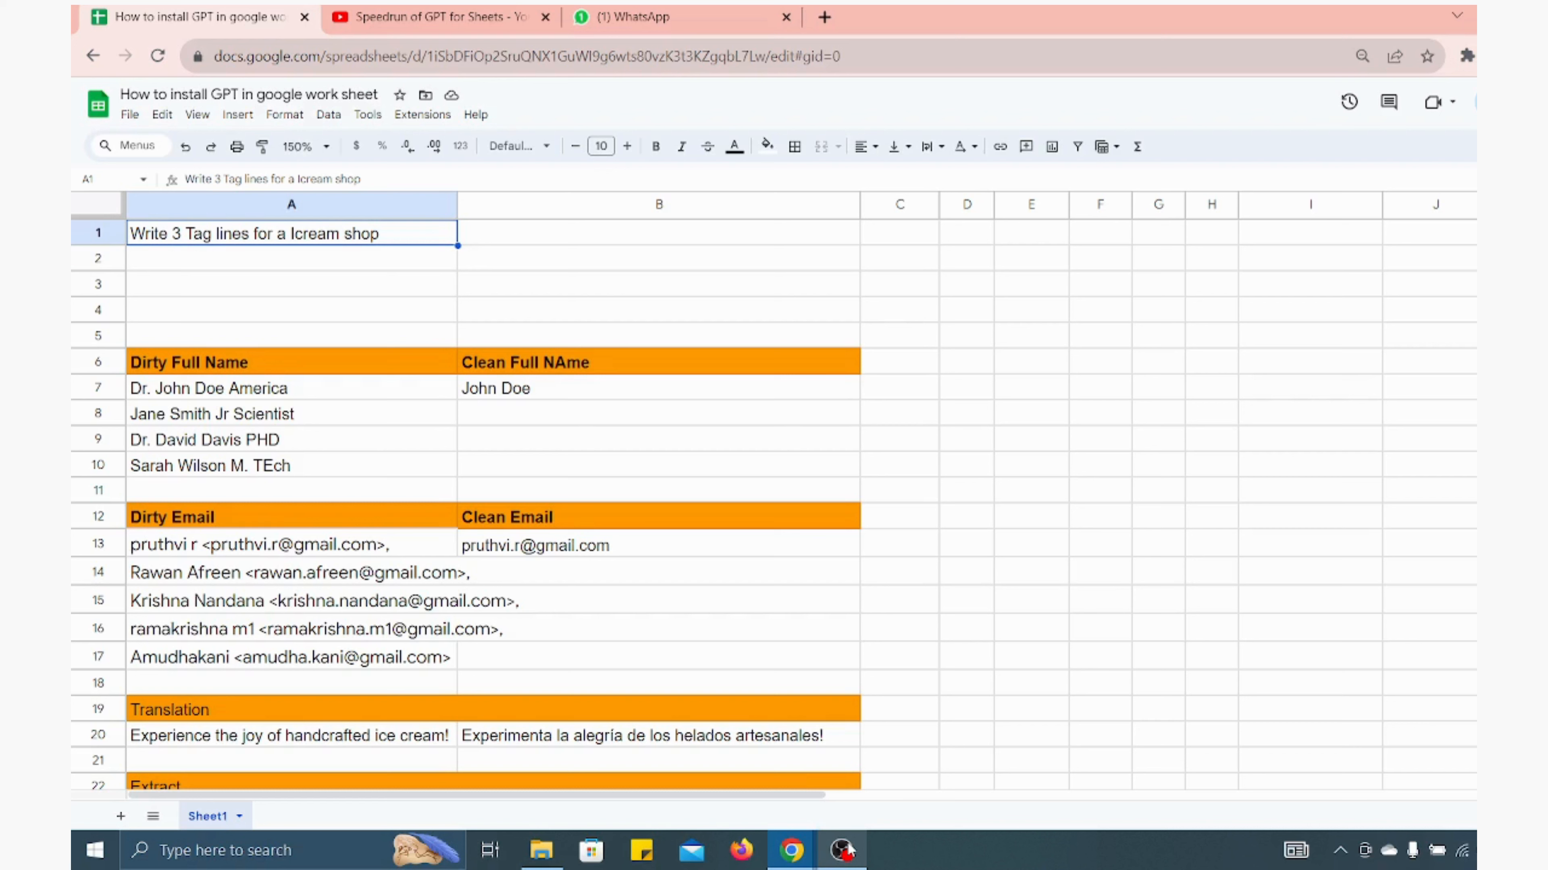
# In B1, enter the formula =GPT_LIST(A1) to generate tag lines from the prompt in A1
pyautogui.press('Right')
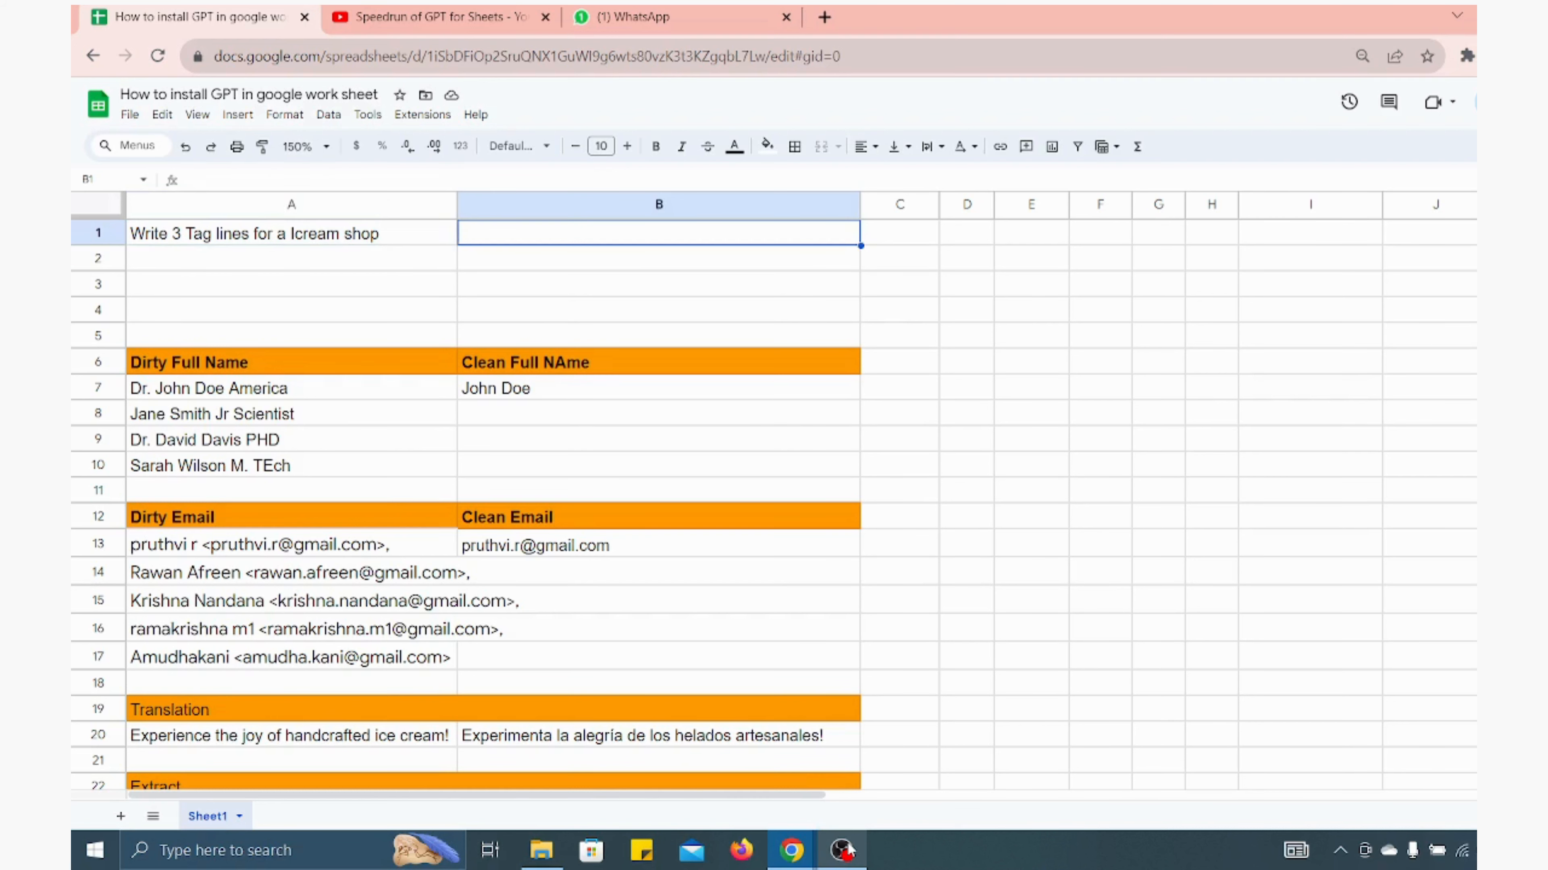
pyautogui.write('=')
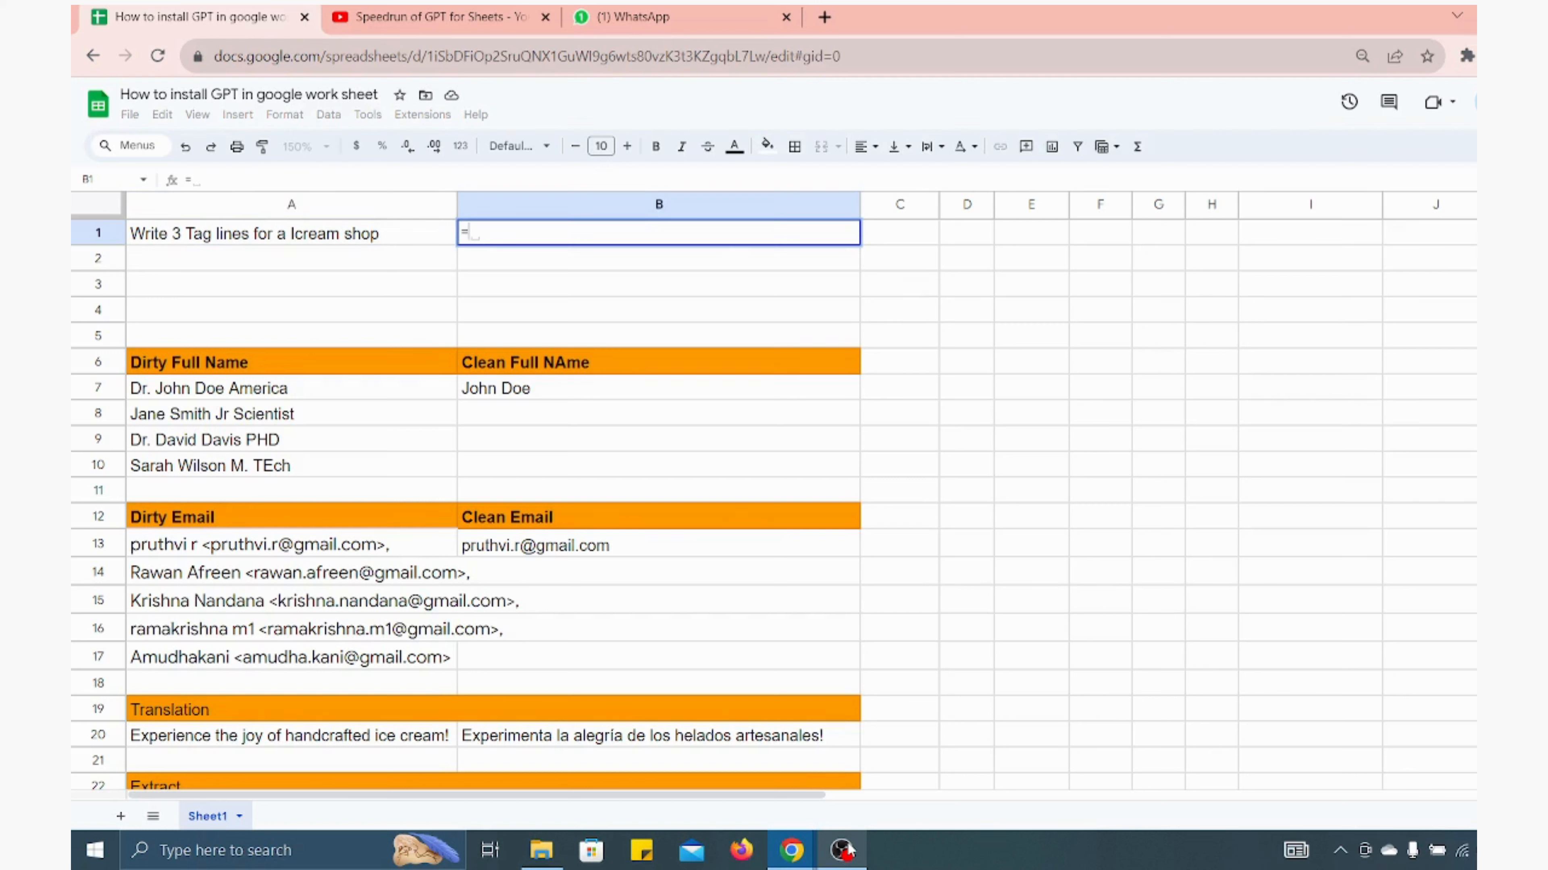
pyautogui.write('GPT')
pyautogui.press('Down')
pyautogui.press('Down')
pyautogui.press('Down')
pyautogui.press('Down')
pyautogui.press('Down')
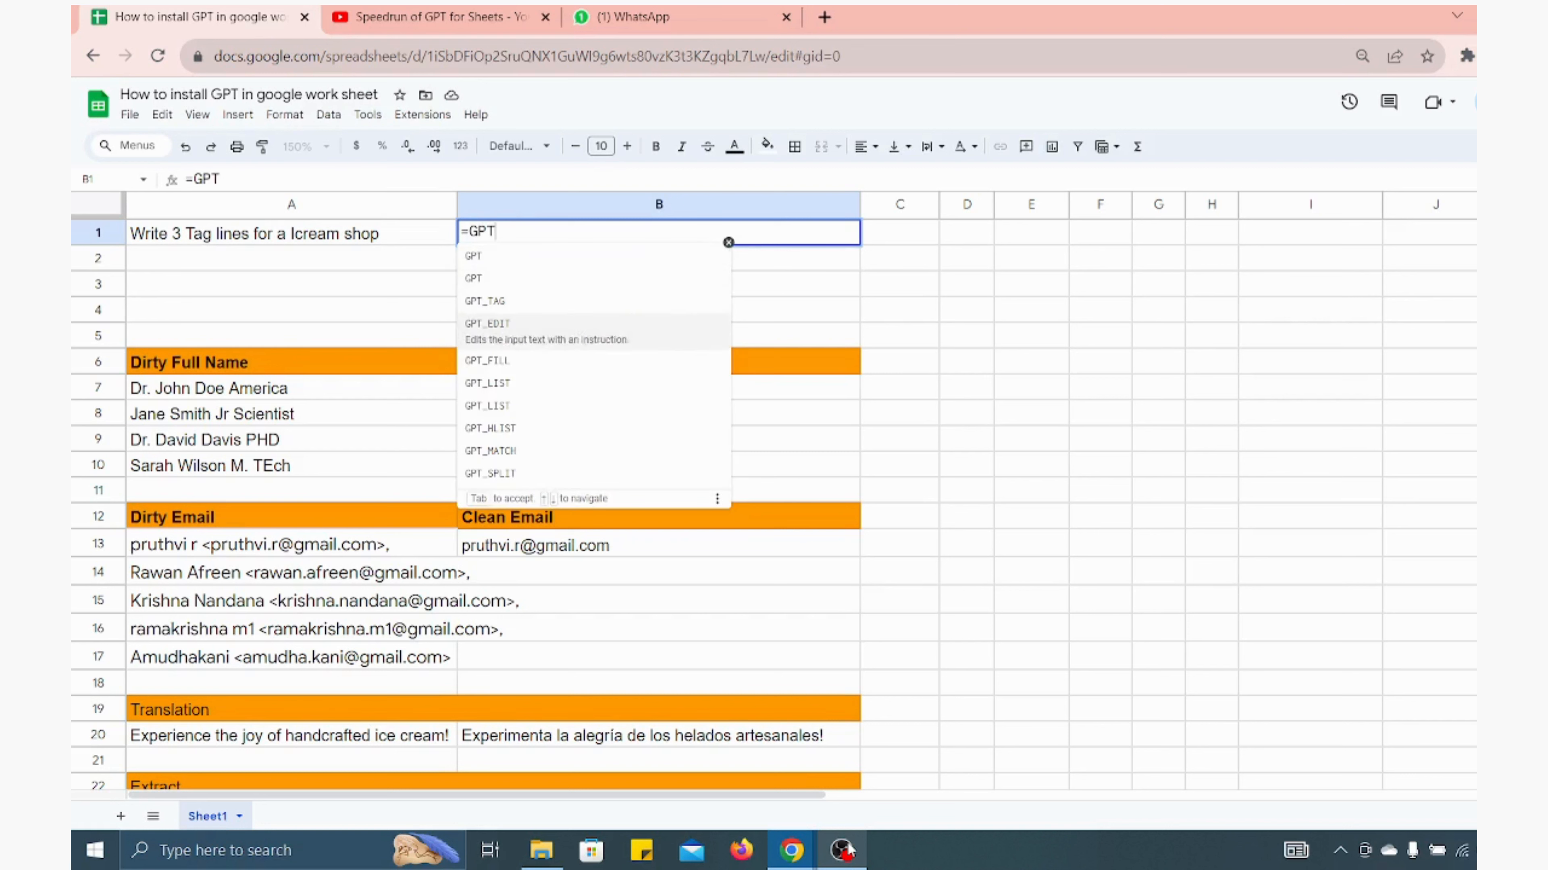
pyautogui.press('Tab')
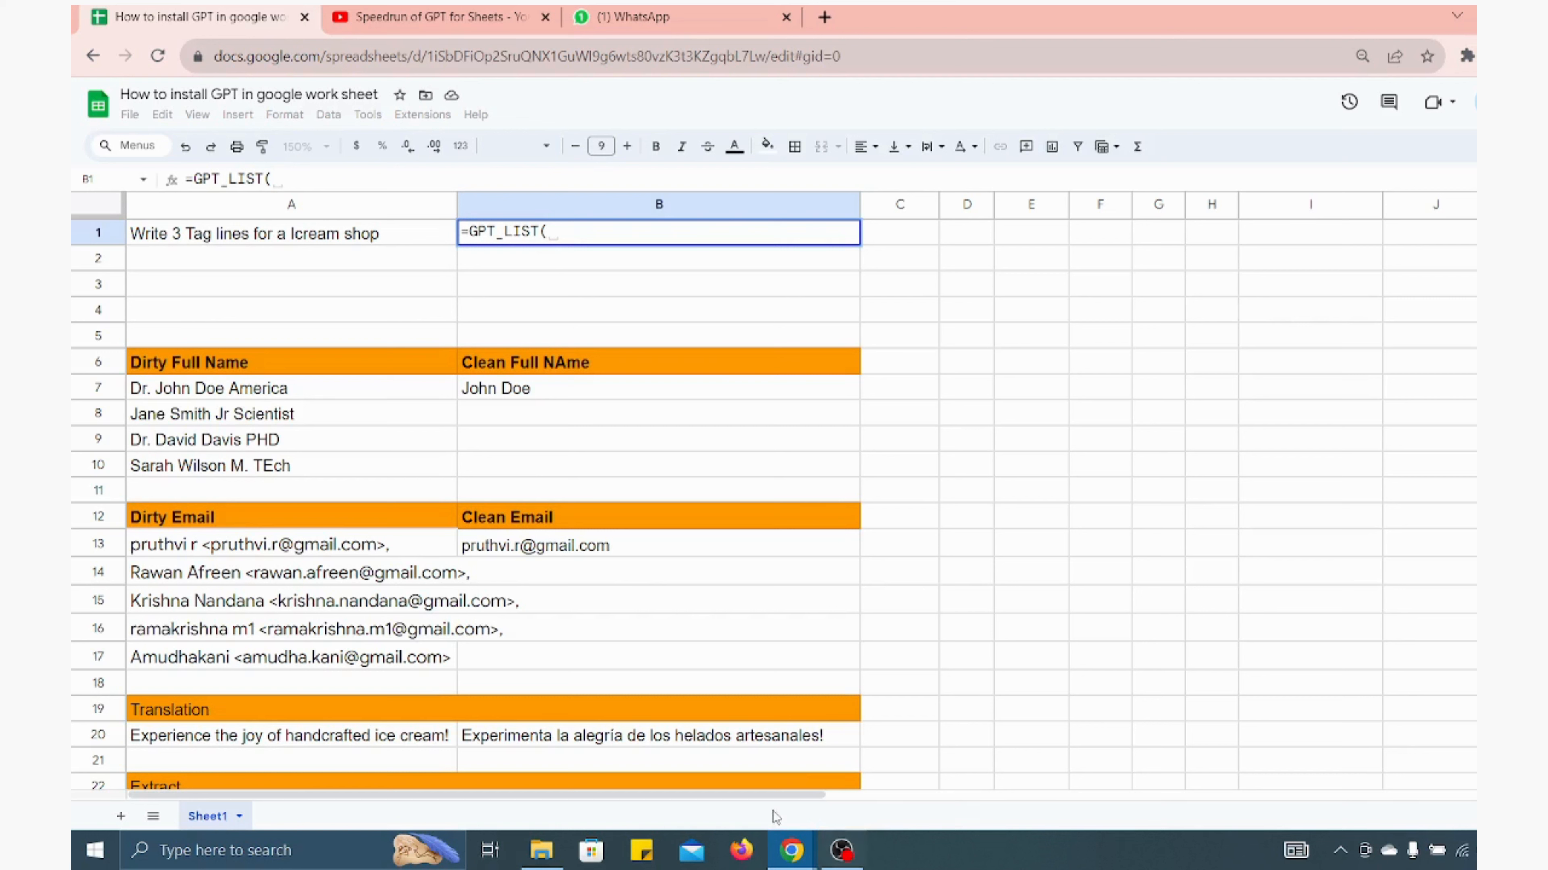
pyautogui.click(355, 232)
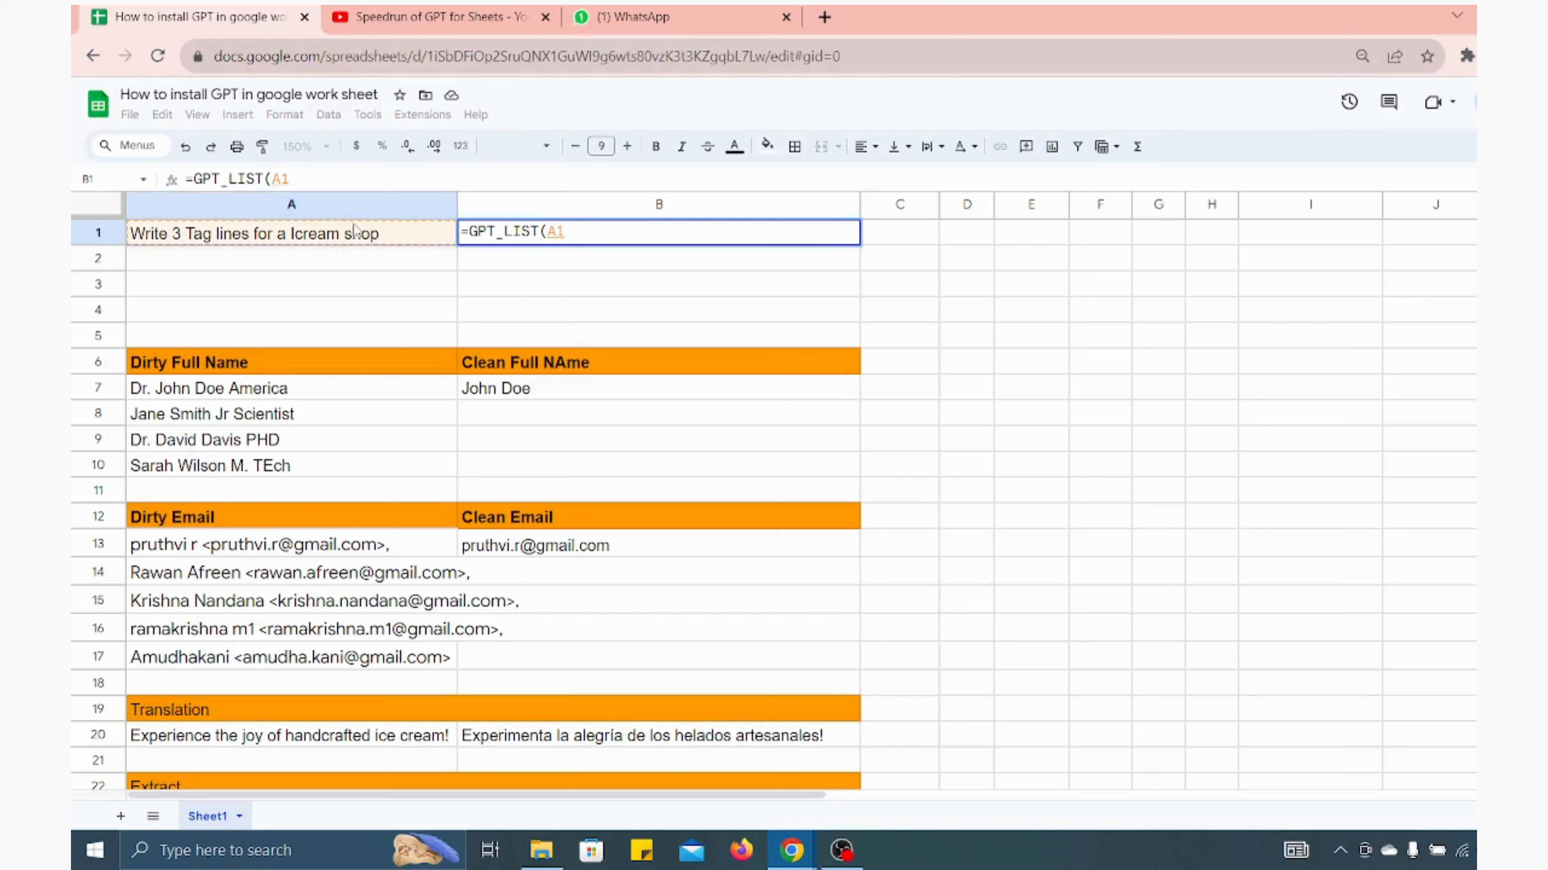
pyautogui.write(')')
pyautogui.press('Return')
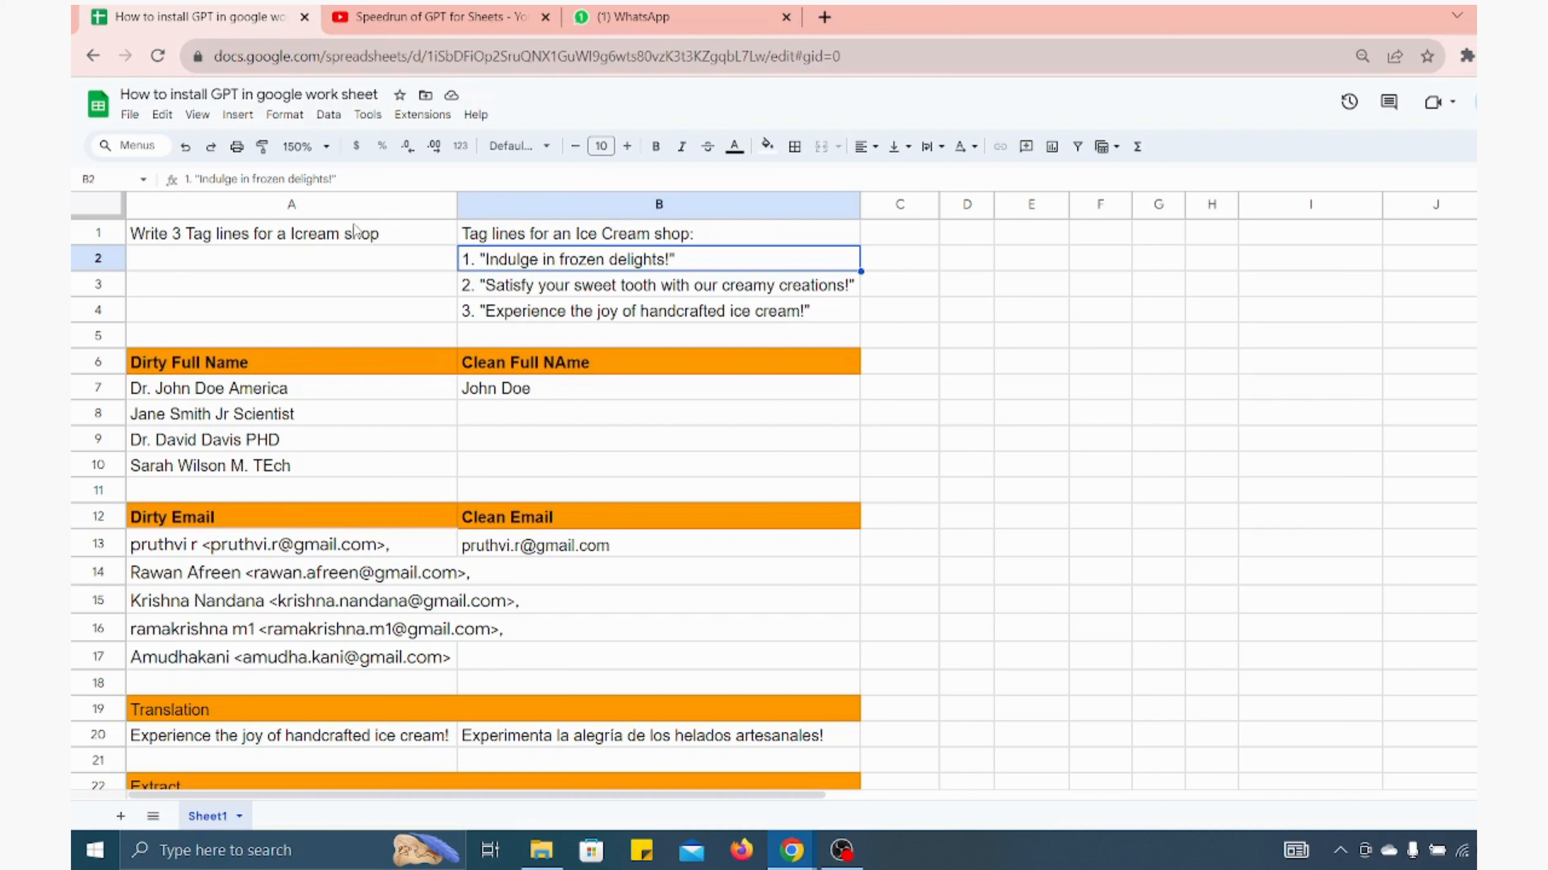
# Review the dirty full names in A7:A10 and the example clean name beside them
pyautogui.press('Down')
pyautogui.press('Down')
pyautogui.press('Down')
pyautogui.press('Down')
pyautogui.press('Down')
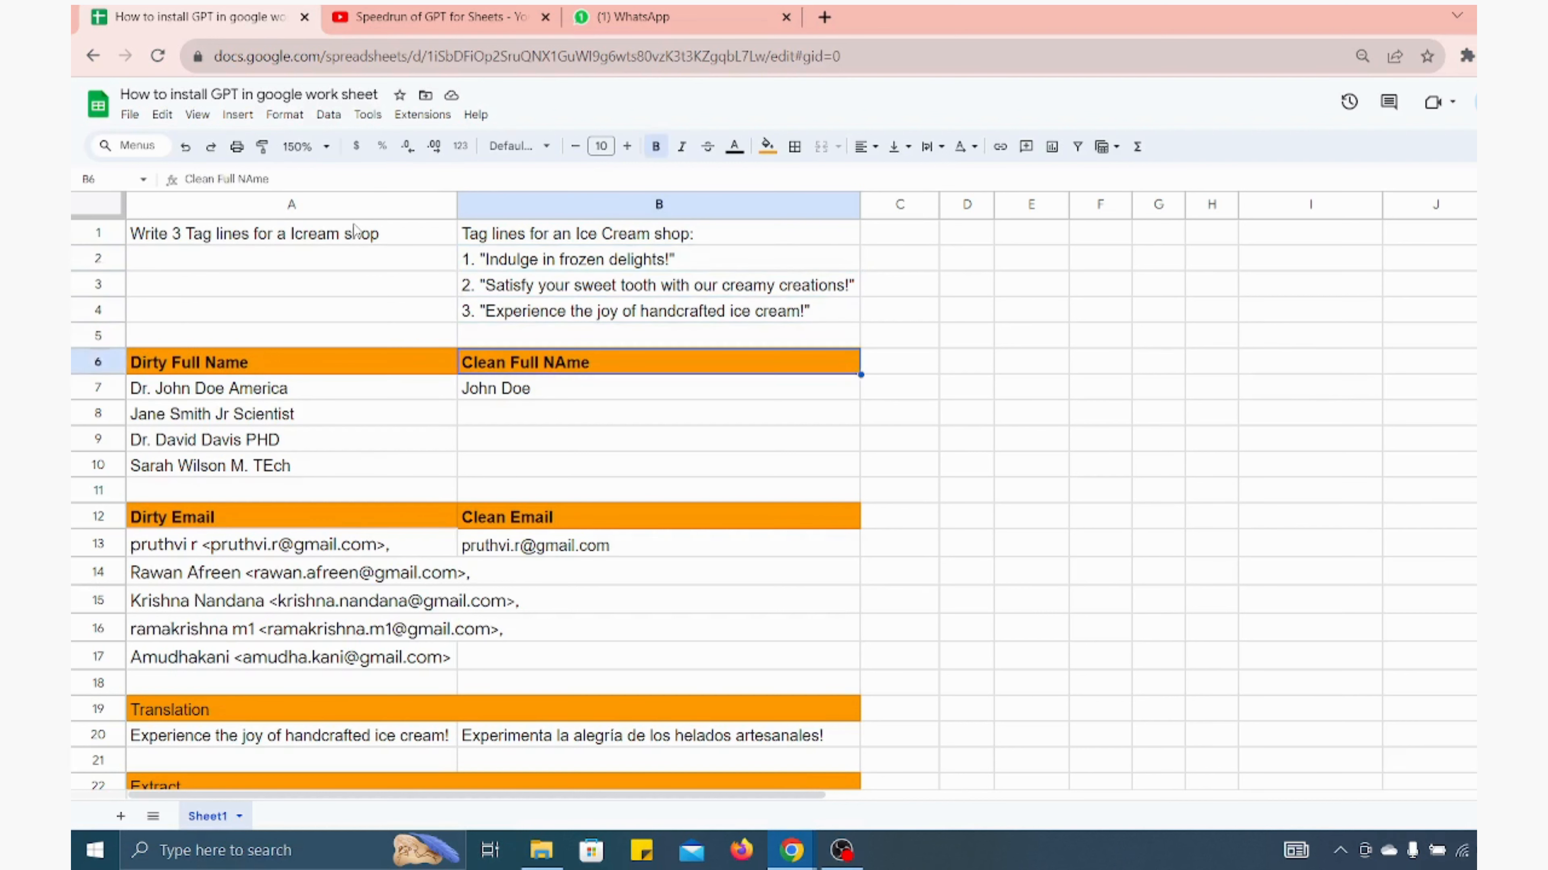
pyautogui.press('Left')
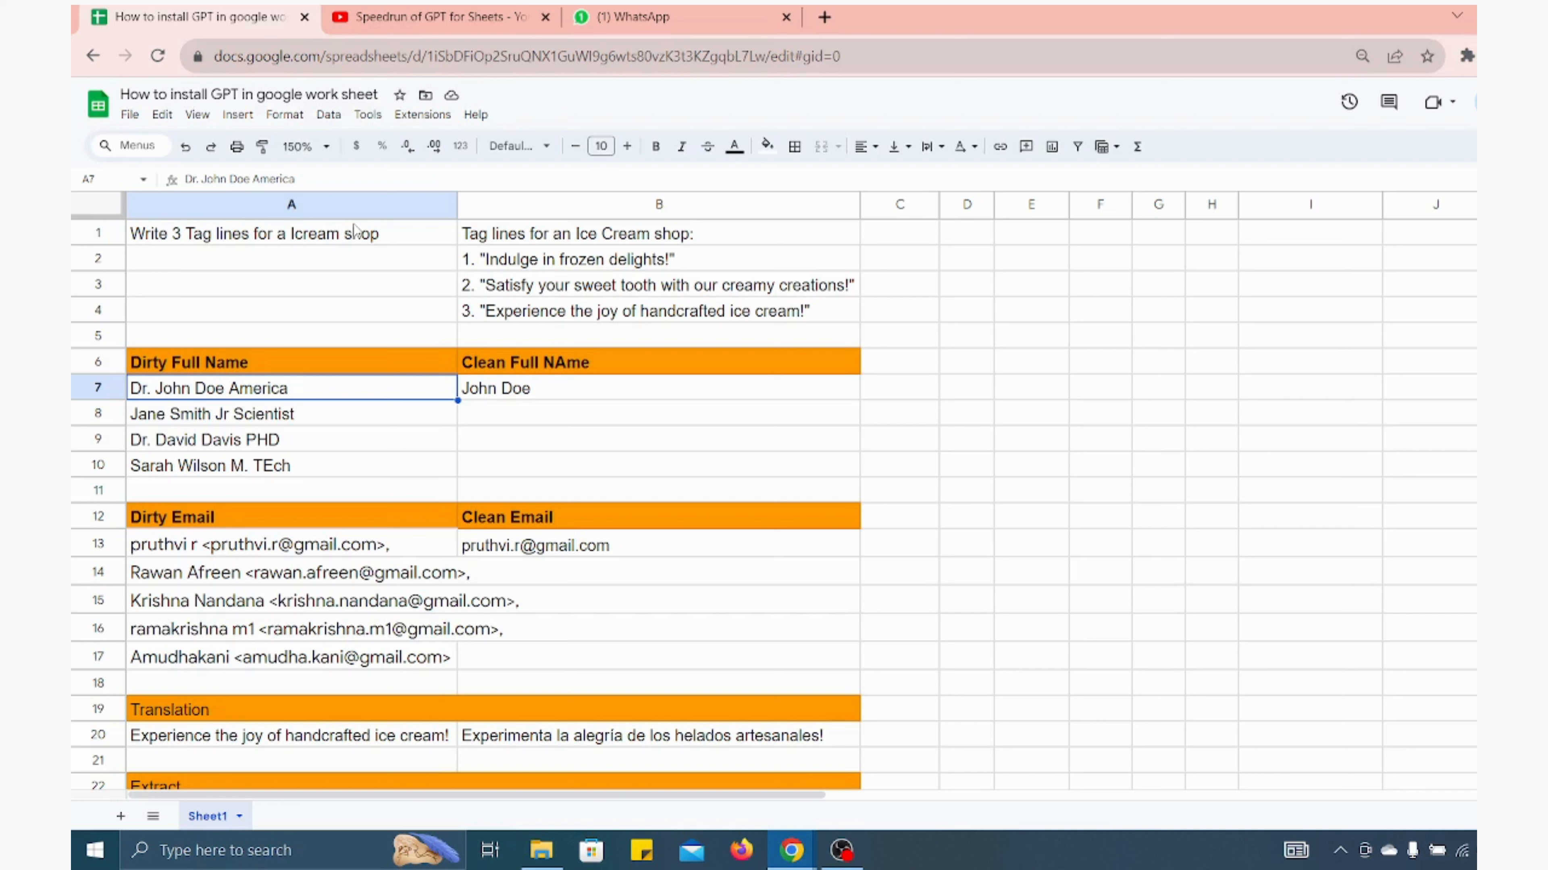
pyautogui.press('Down')
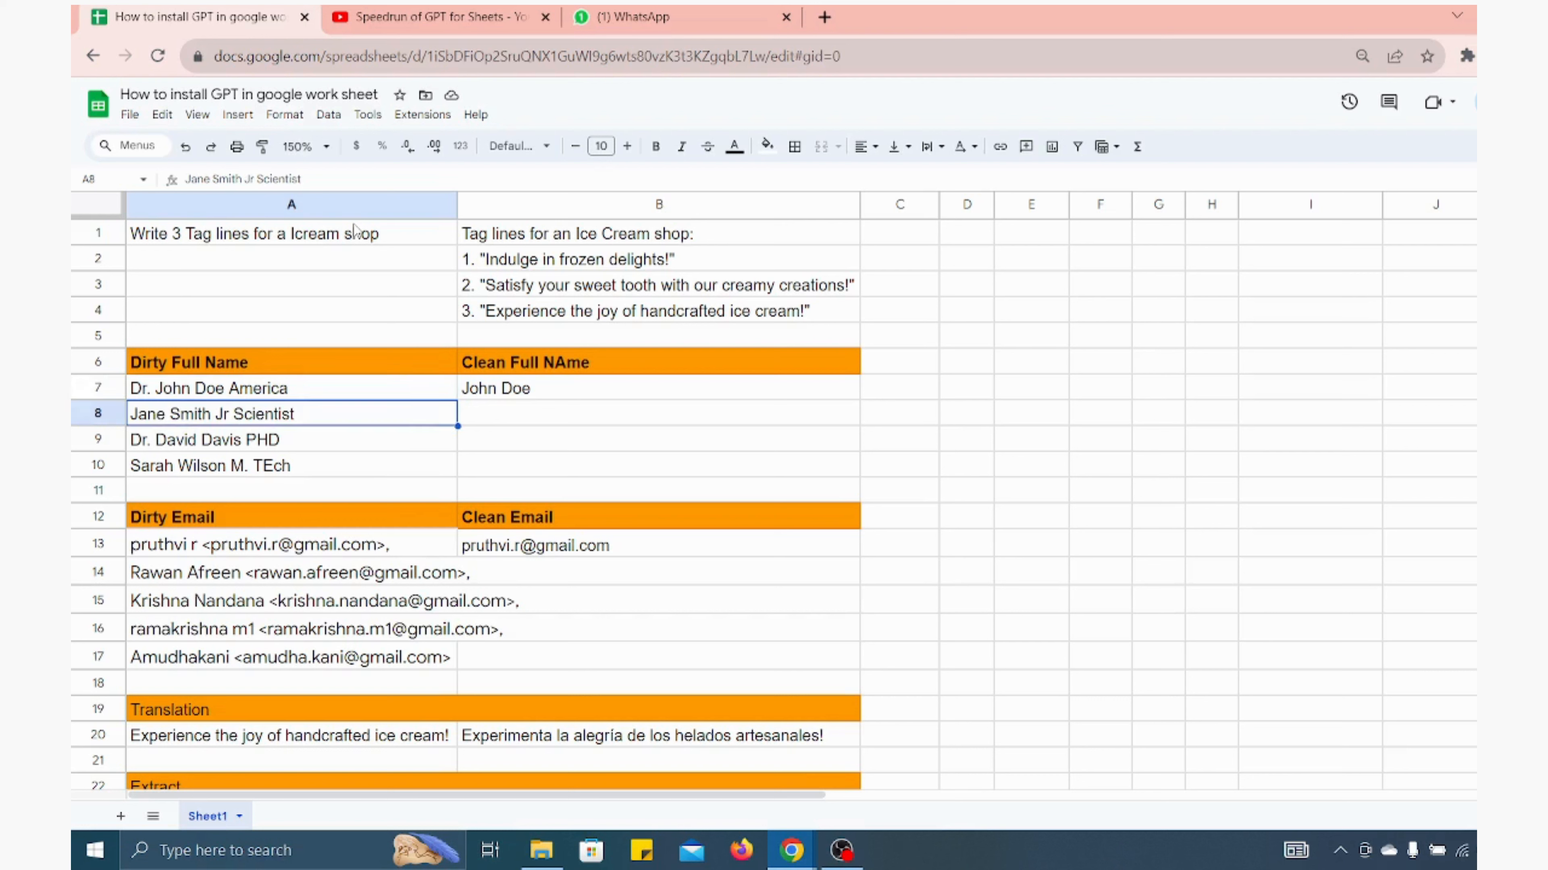
pyautogui.press('Down')
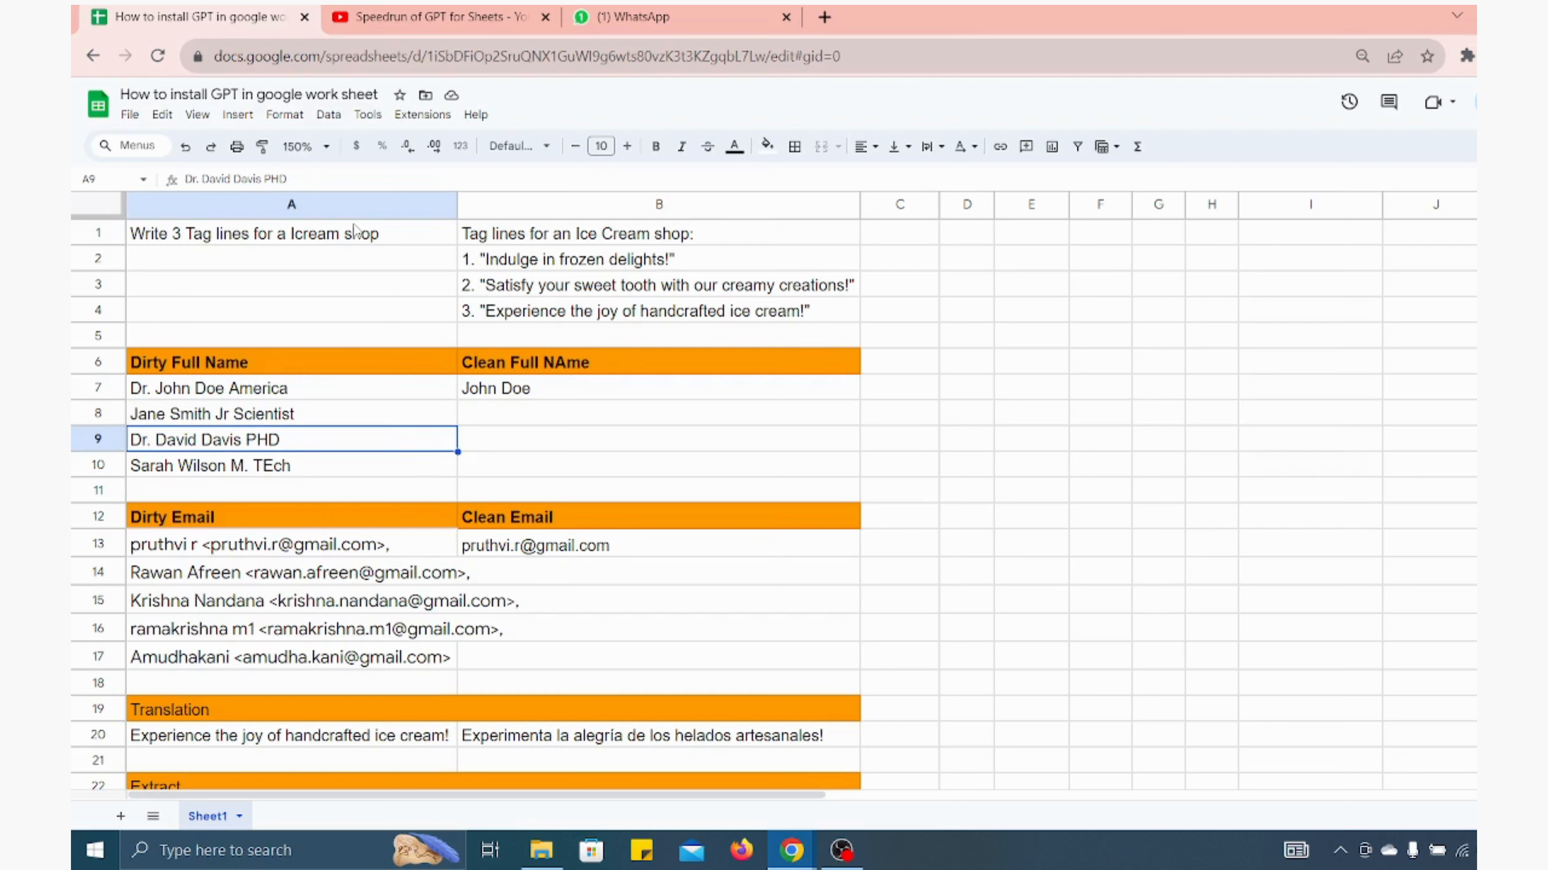
pyautogui.press('Down')
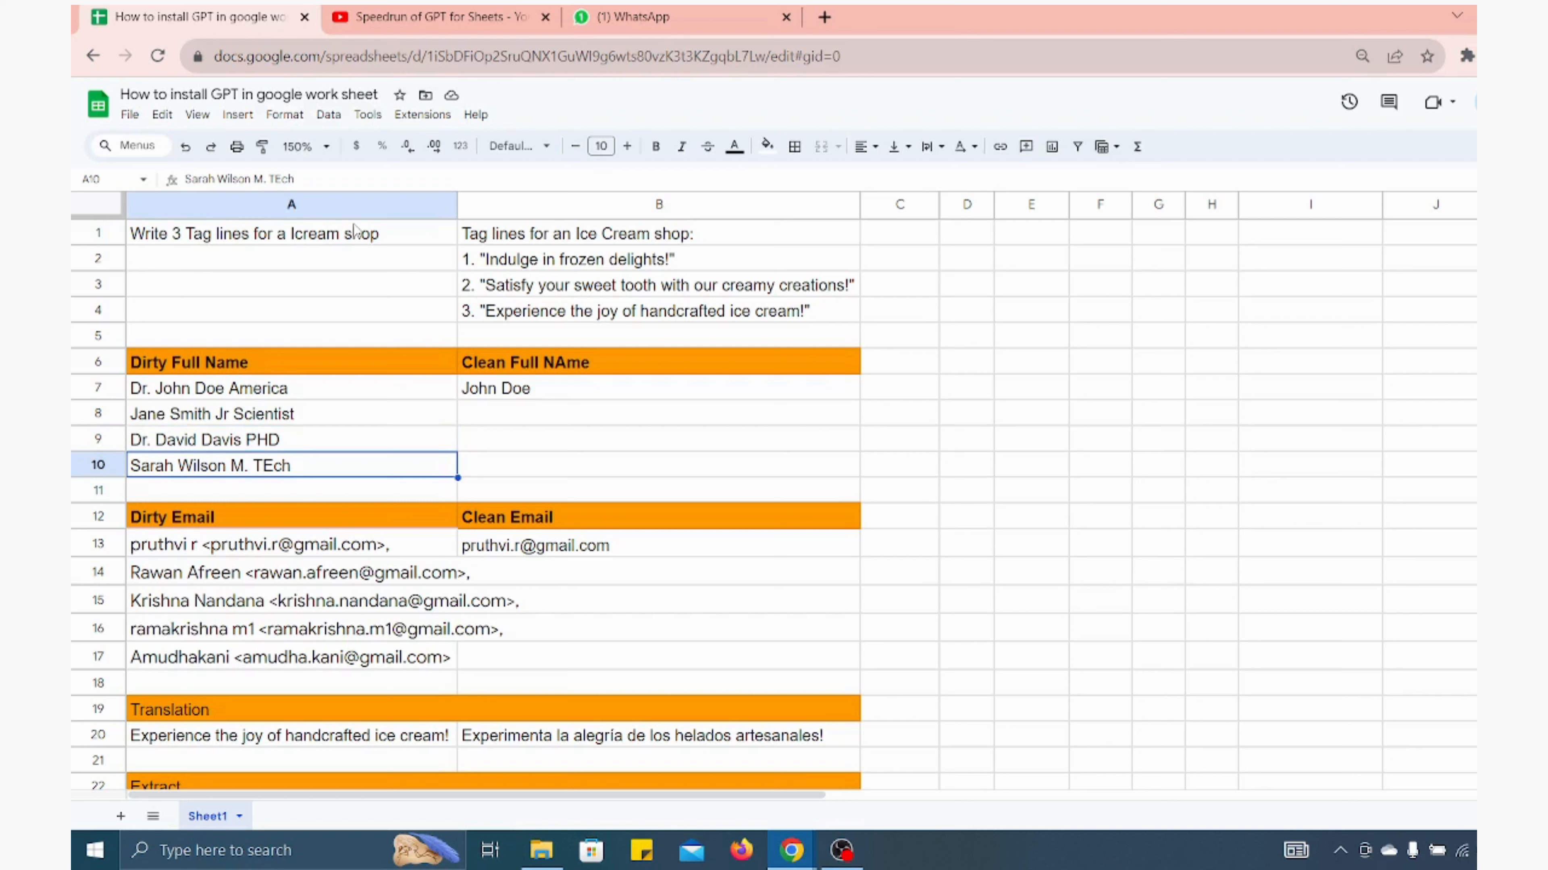
pyautogui.press('Up')
pyautogui.press('Up')
pyautogui.press('Up')
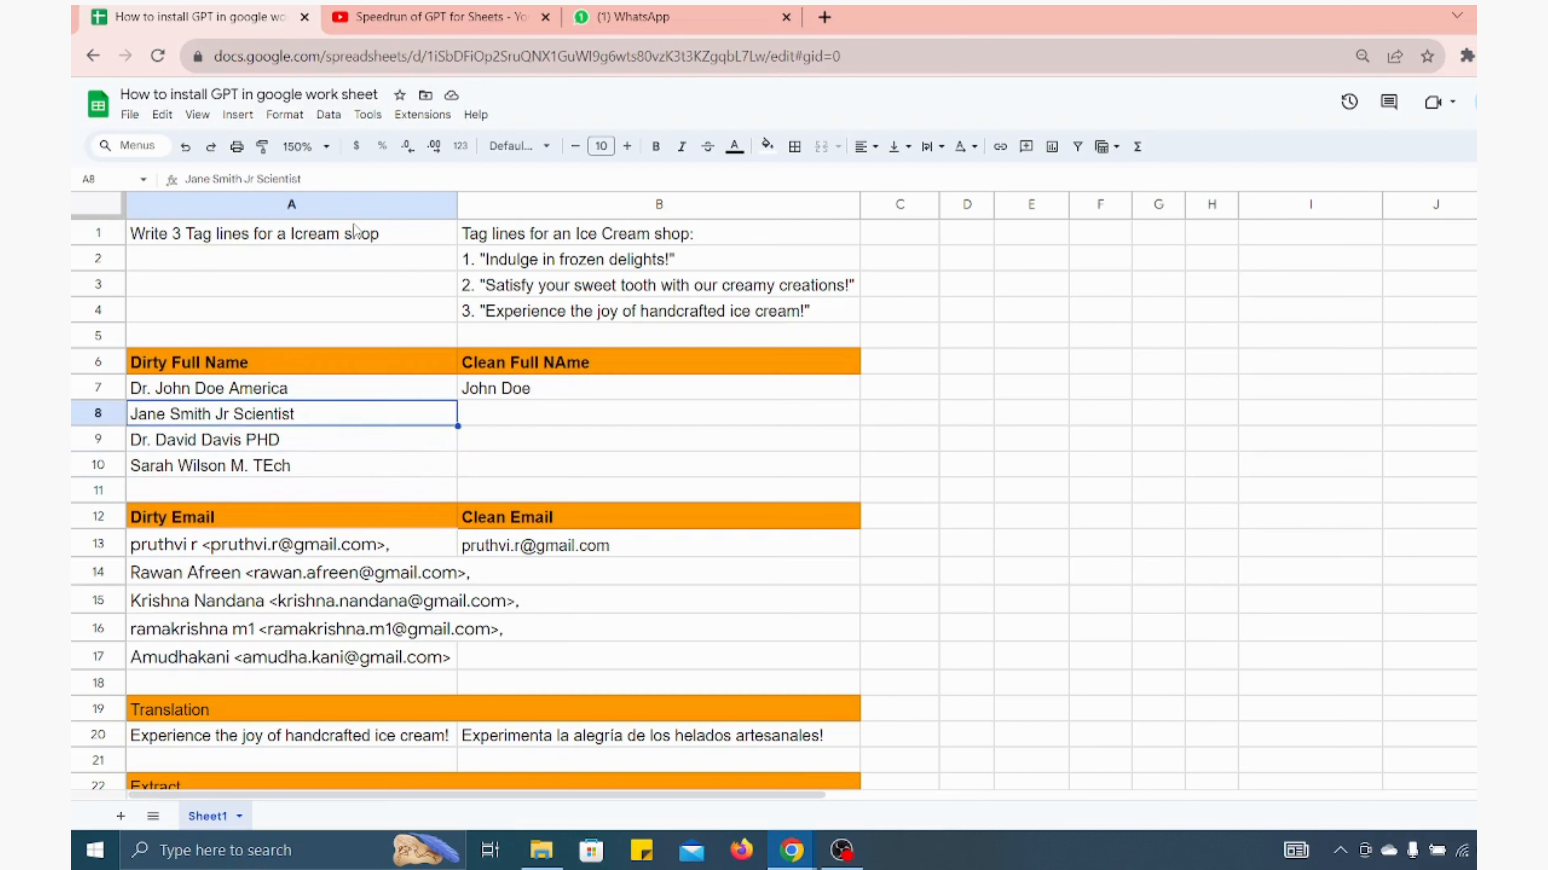
pyautogui.press('Right')
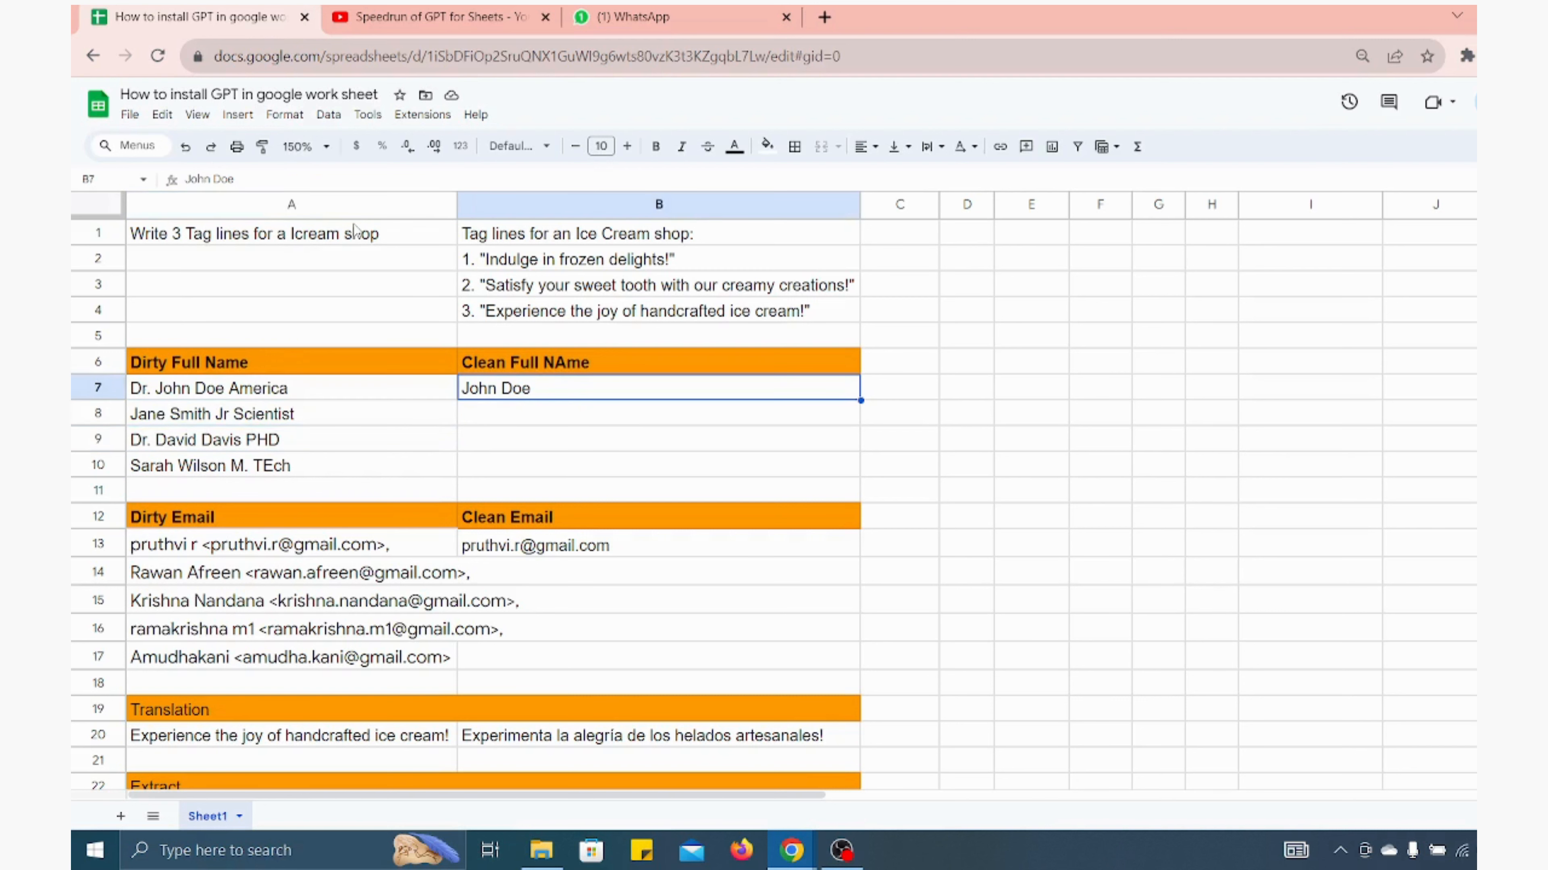
# In B8, enter =GPT_FILL(A7:B7,A8:A10) to clean the remaining full names using row 7 as the example
pyautogui.press('Down')
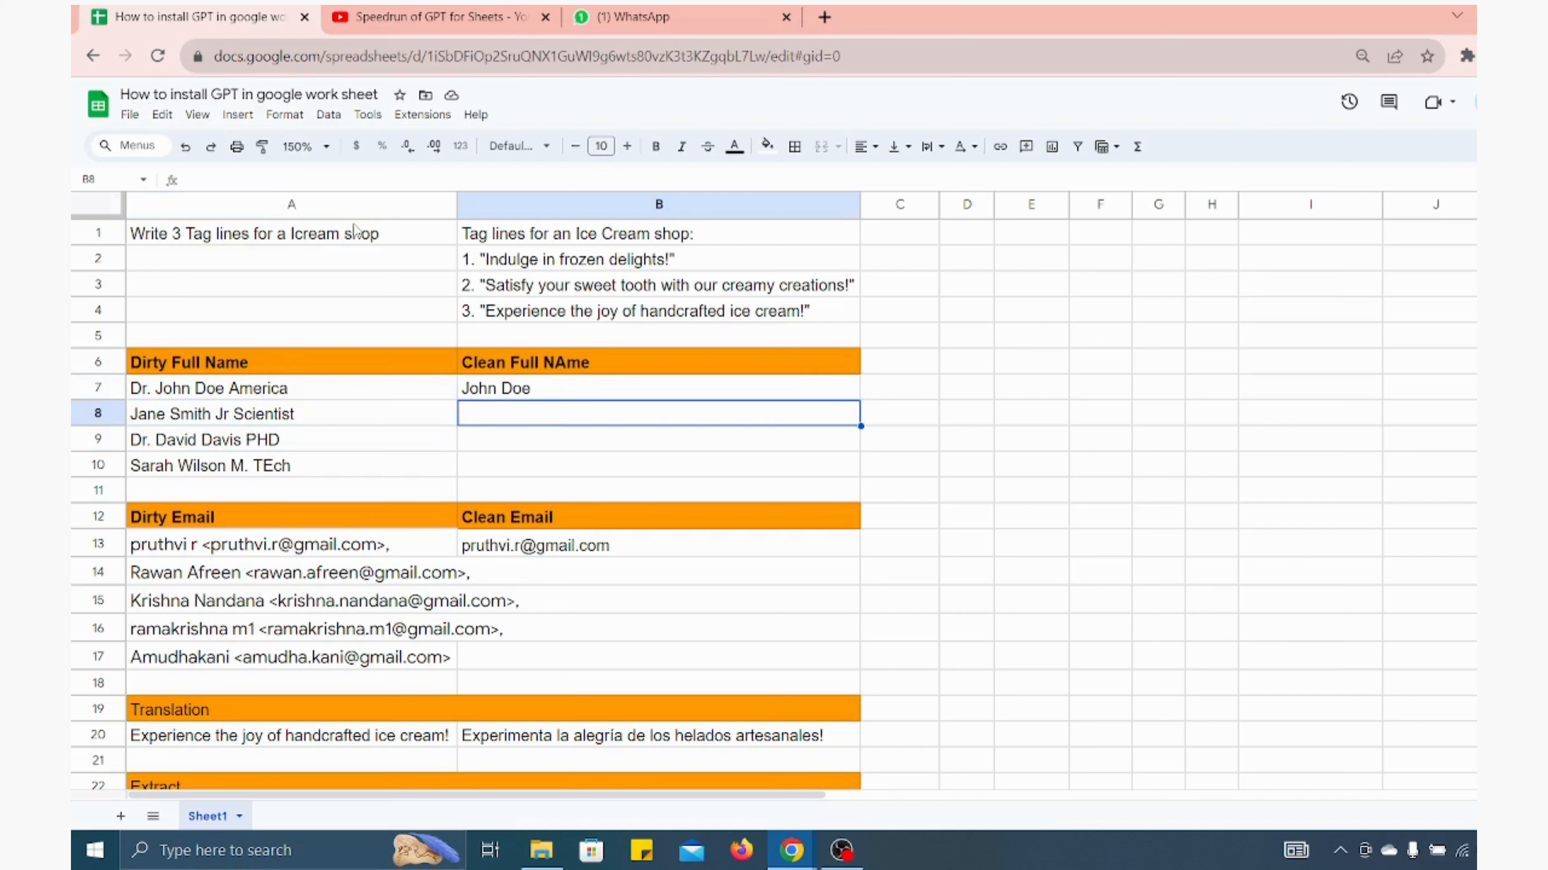
pyautogui.write('=')
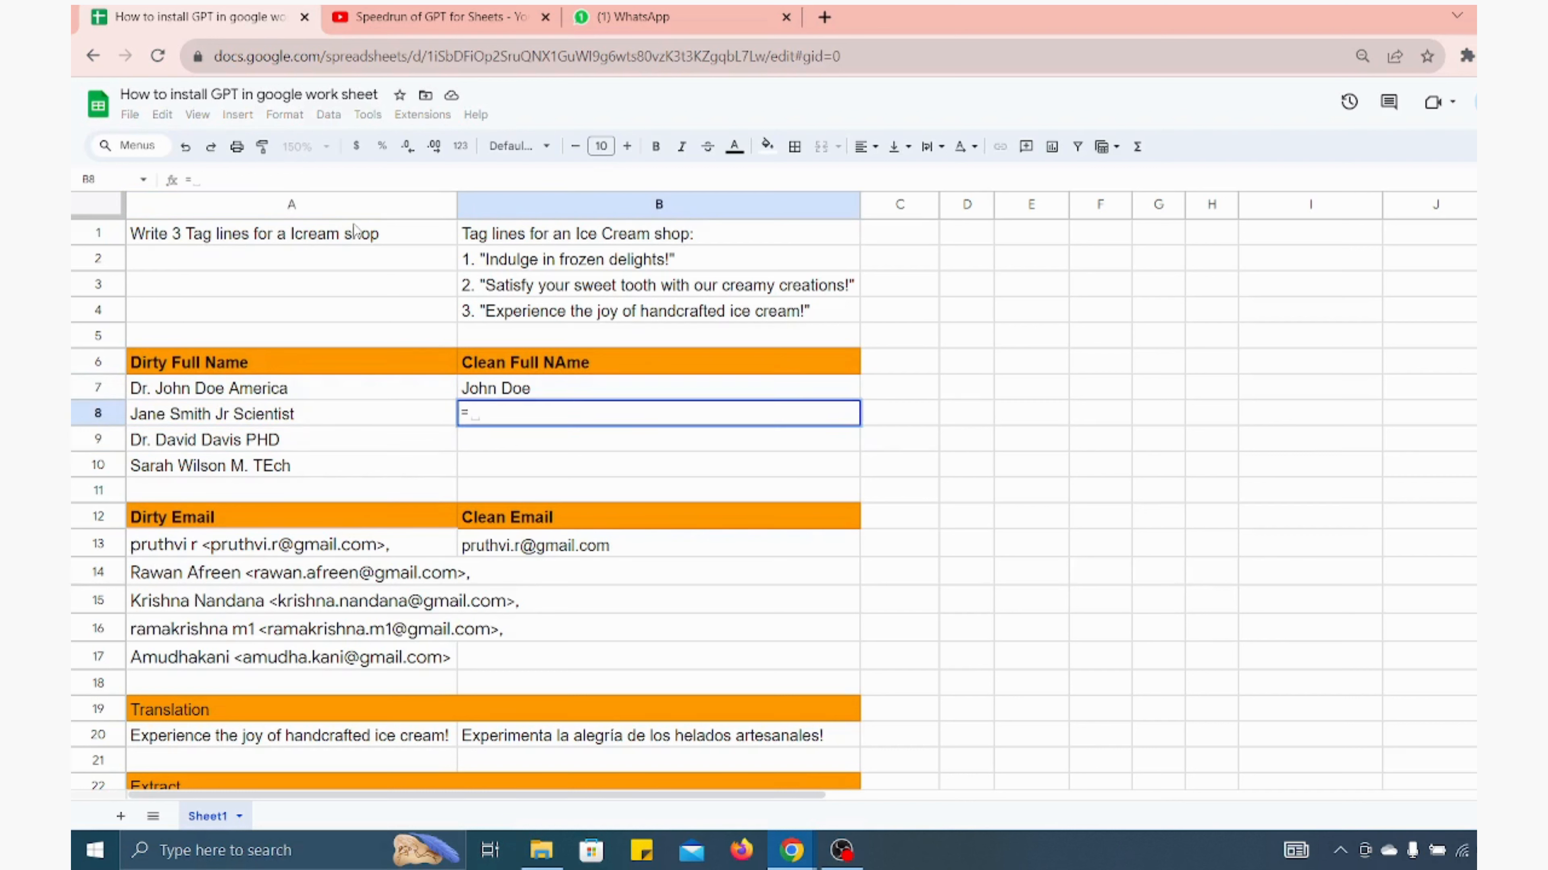
pyautogui.write('G')
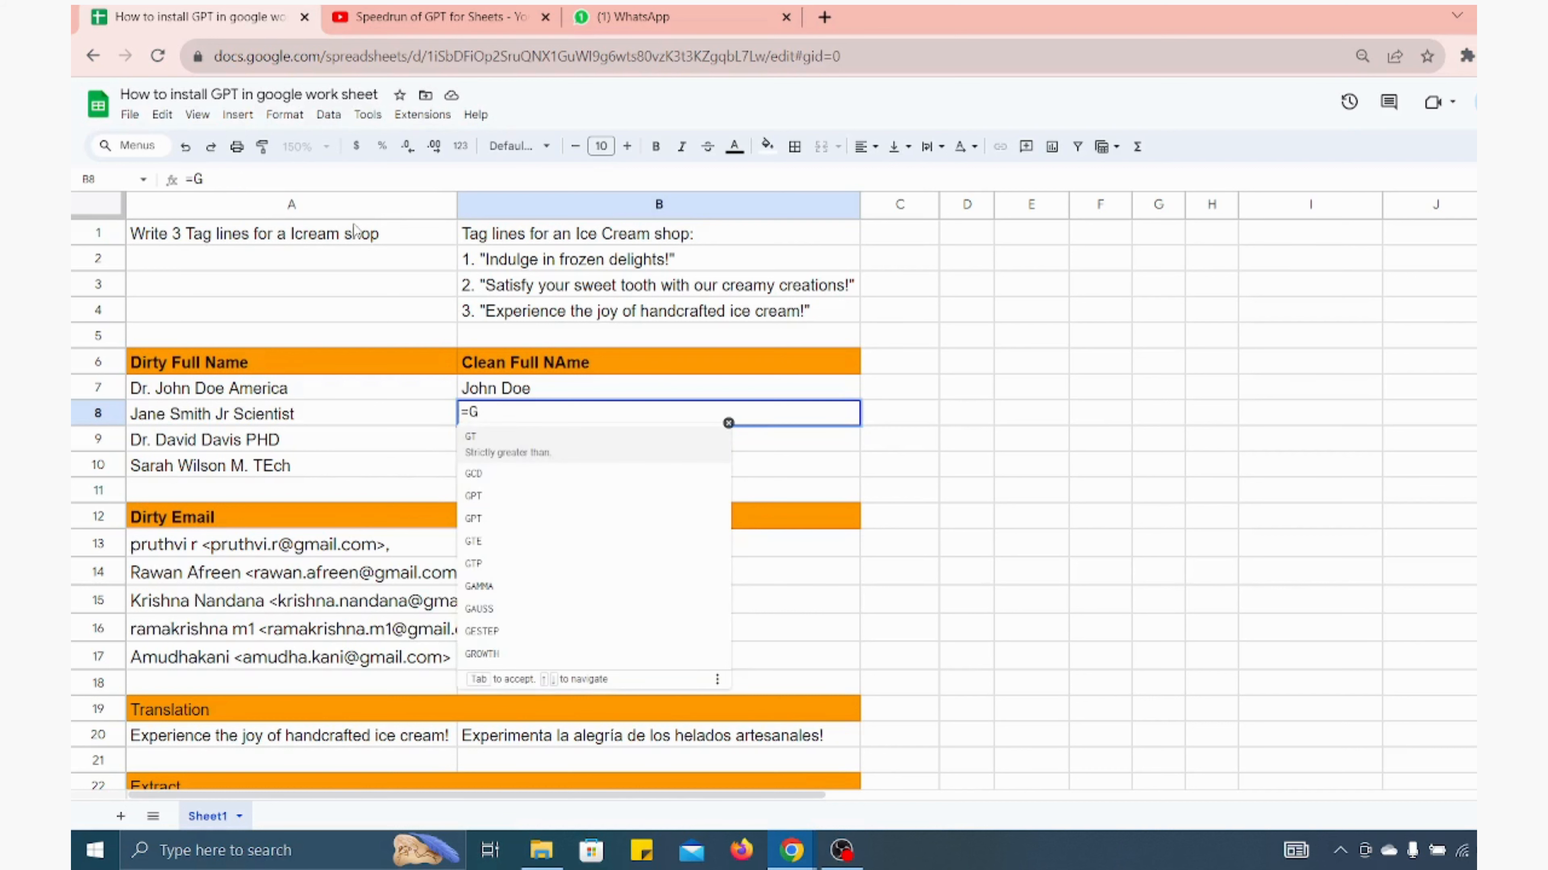
pyautogui.write('PT_')
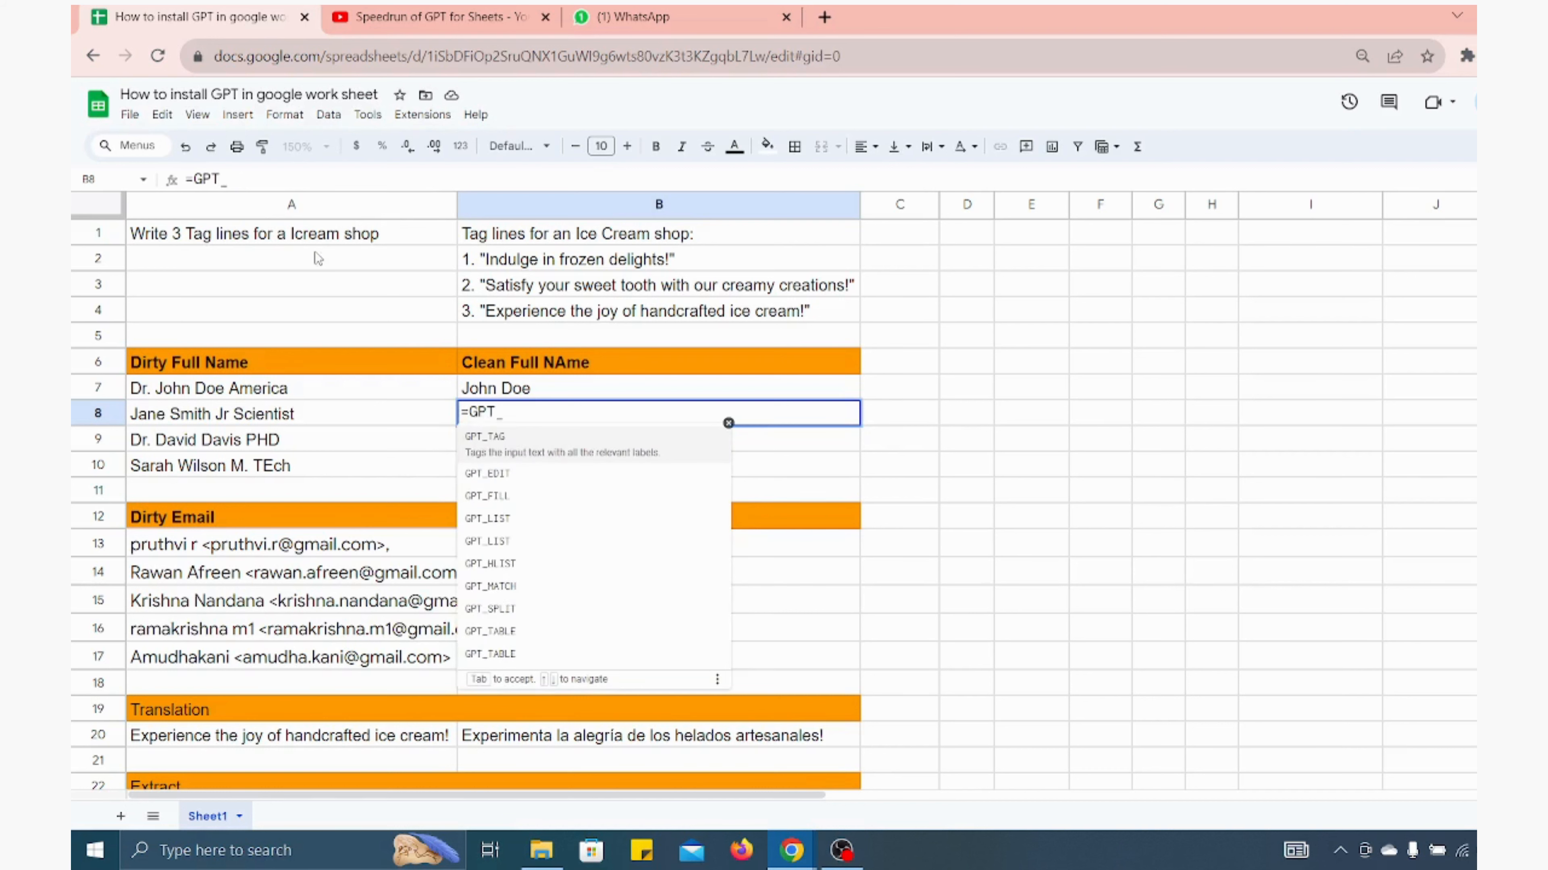
pyautogui.click(497, 501)
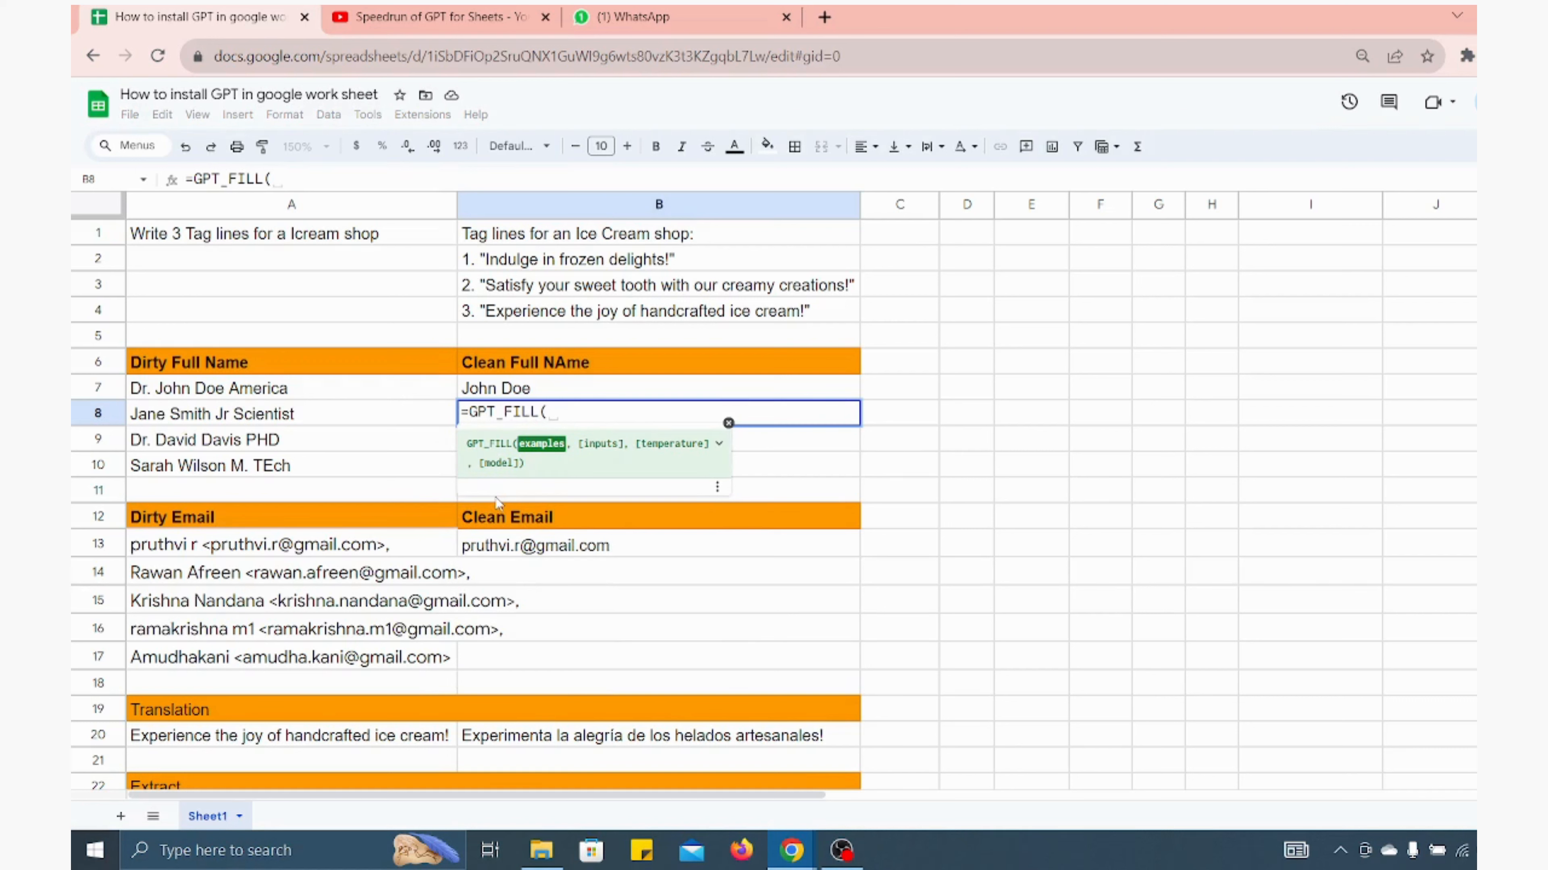
pyautogui.click(308, 396)
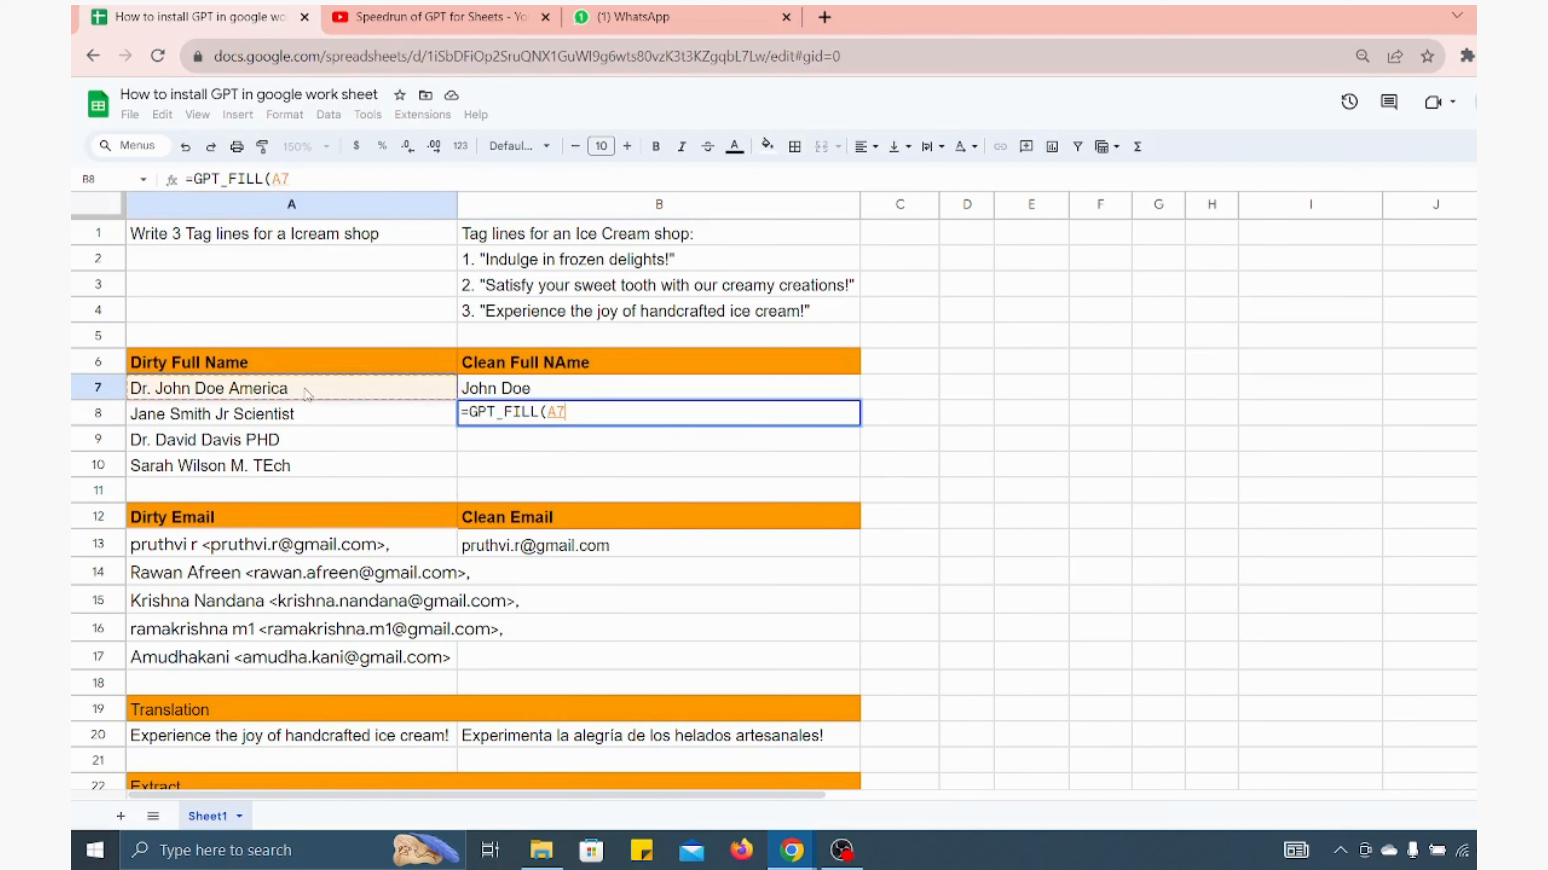
pyautogui.hotkey('shift', 'Right')
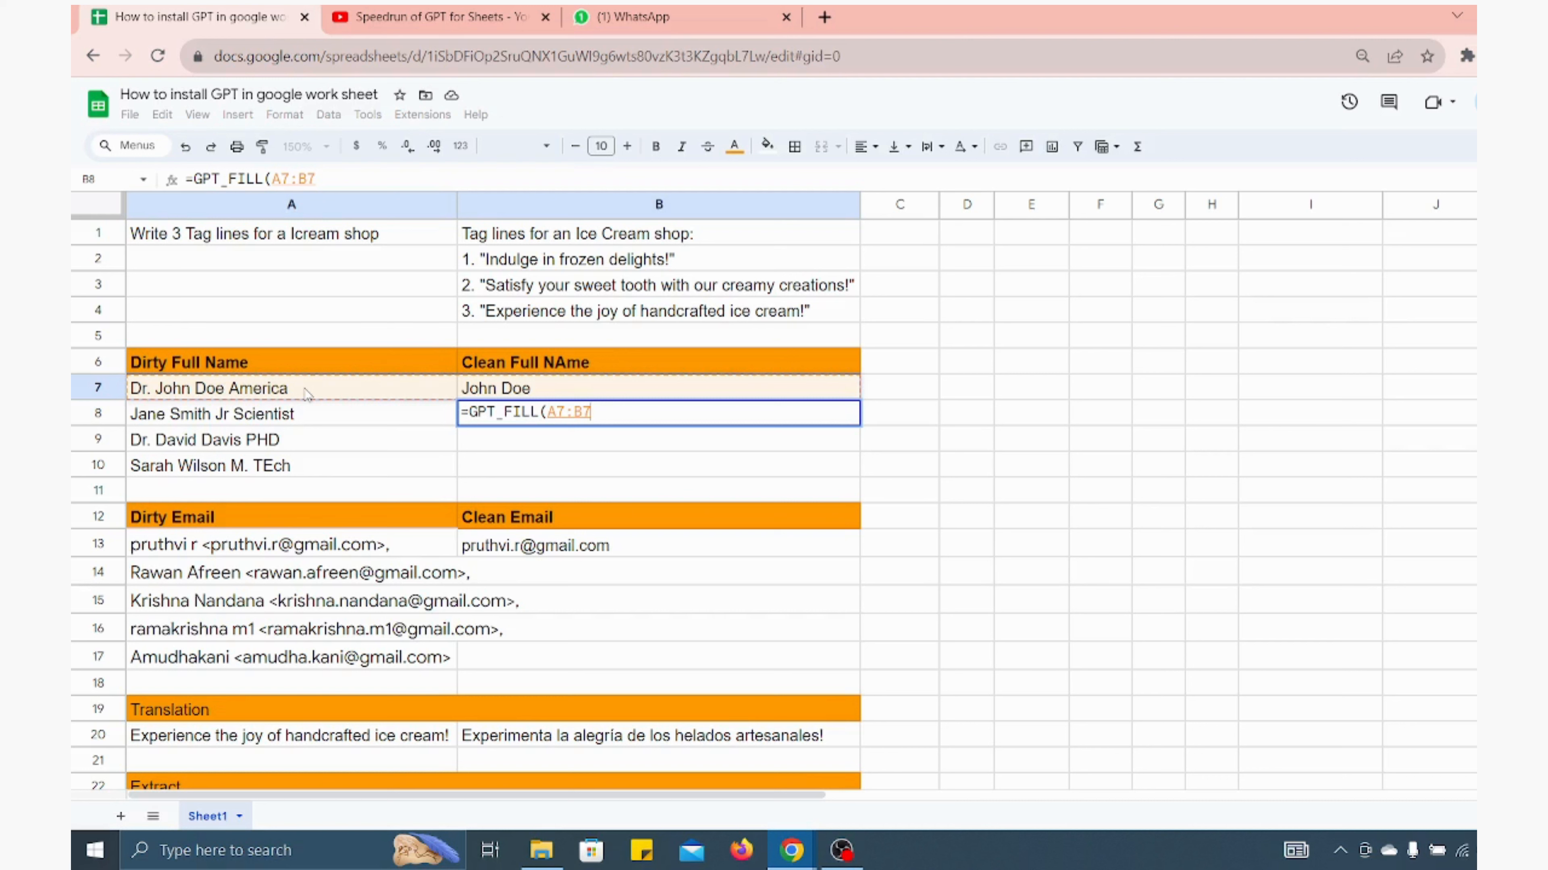
pyautogui.write(',')
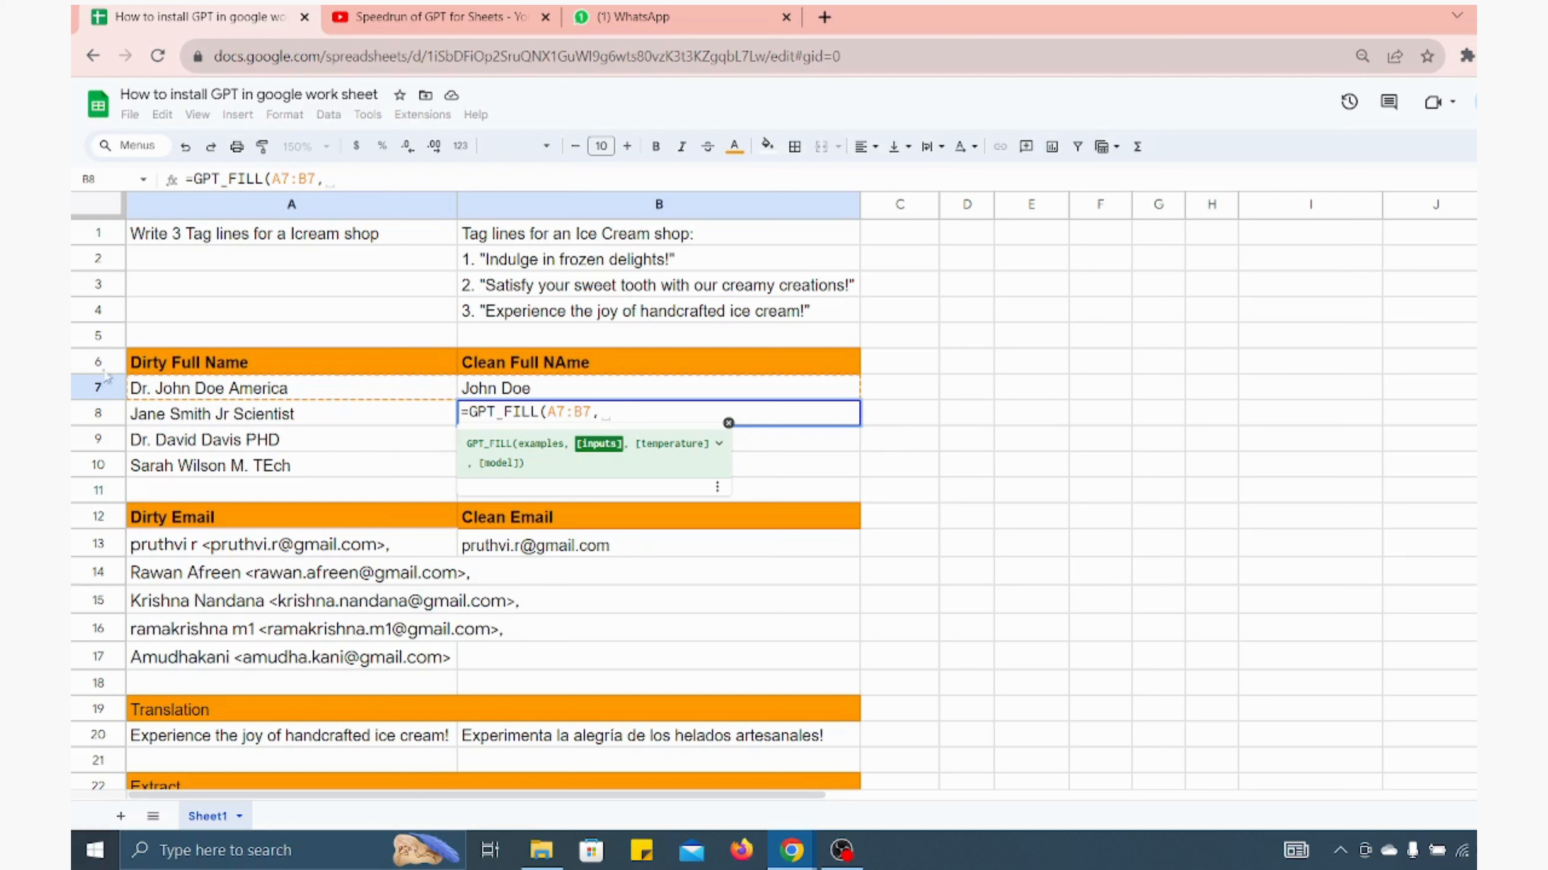
pyautogui.click(169, 417)
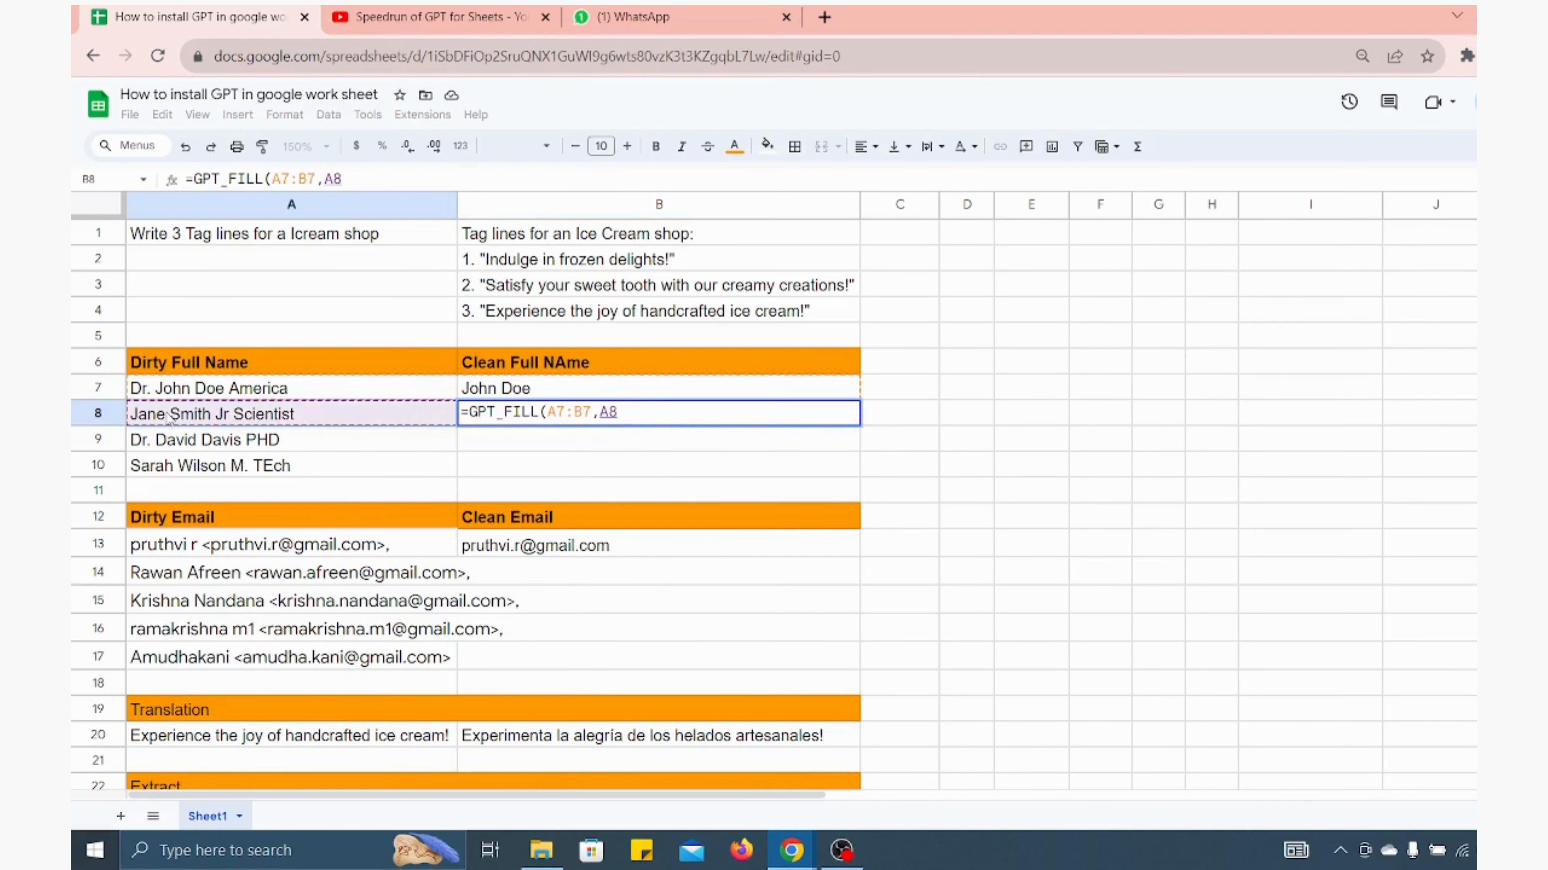
pyautogui.hotkey('shift', 'Down')
pyautogui.hotkey('shift', 'Down')
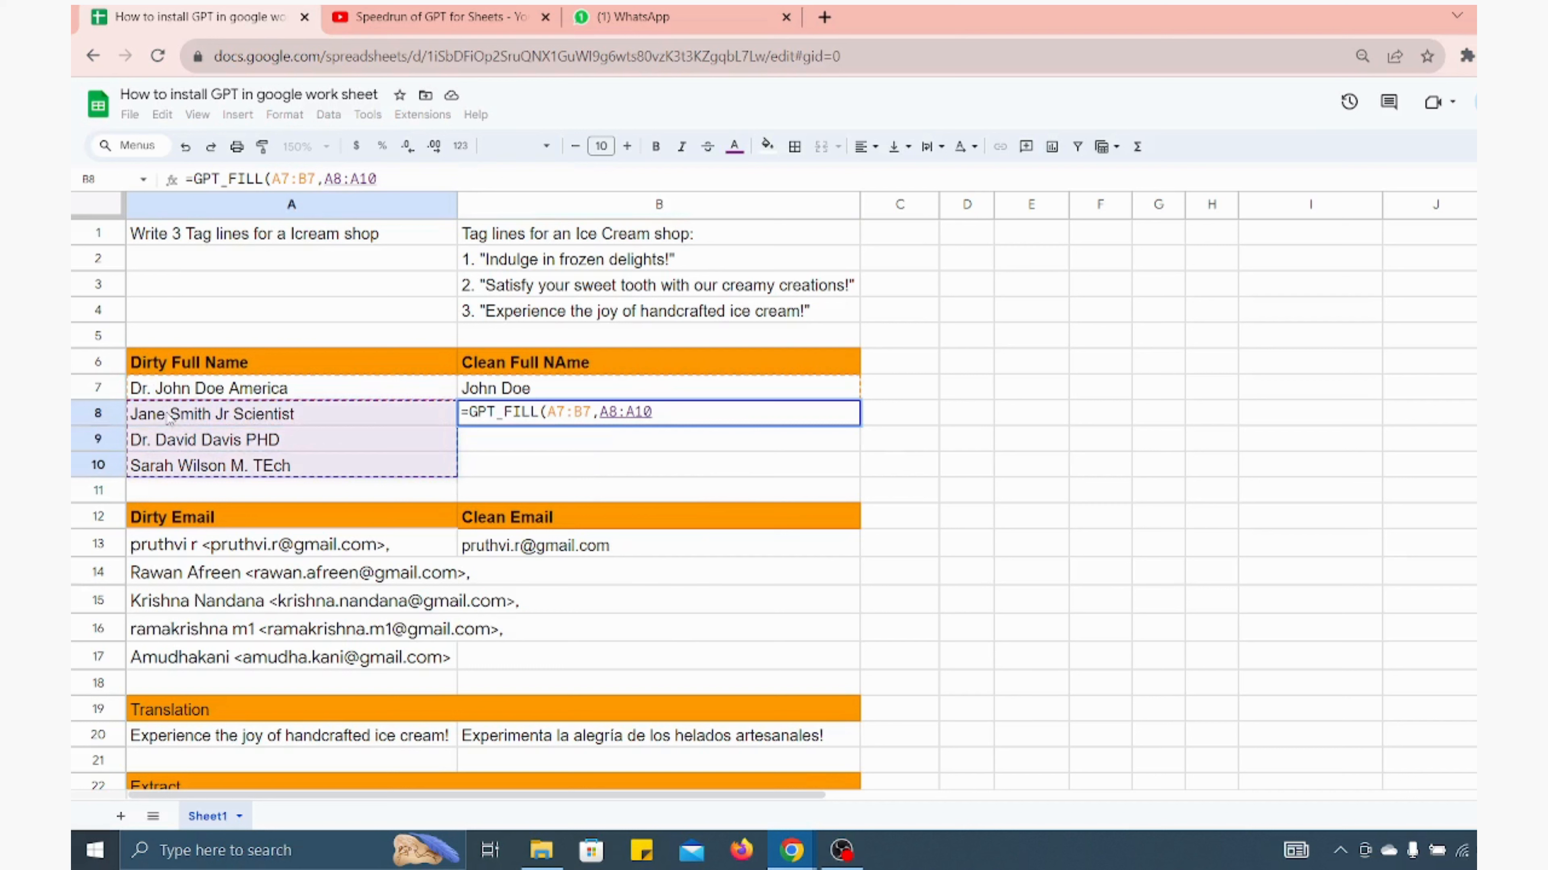
pyautogui.write(')')
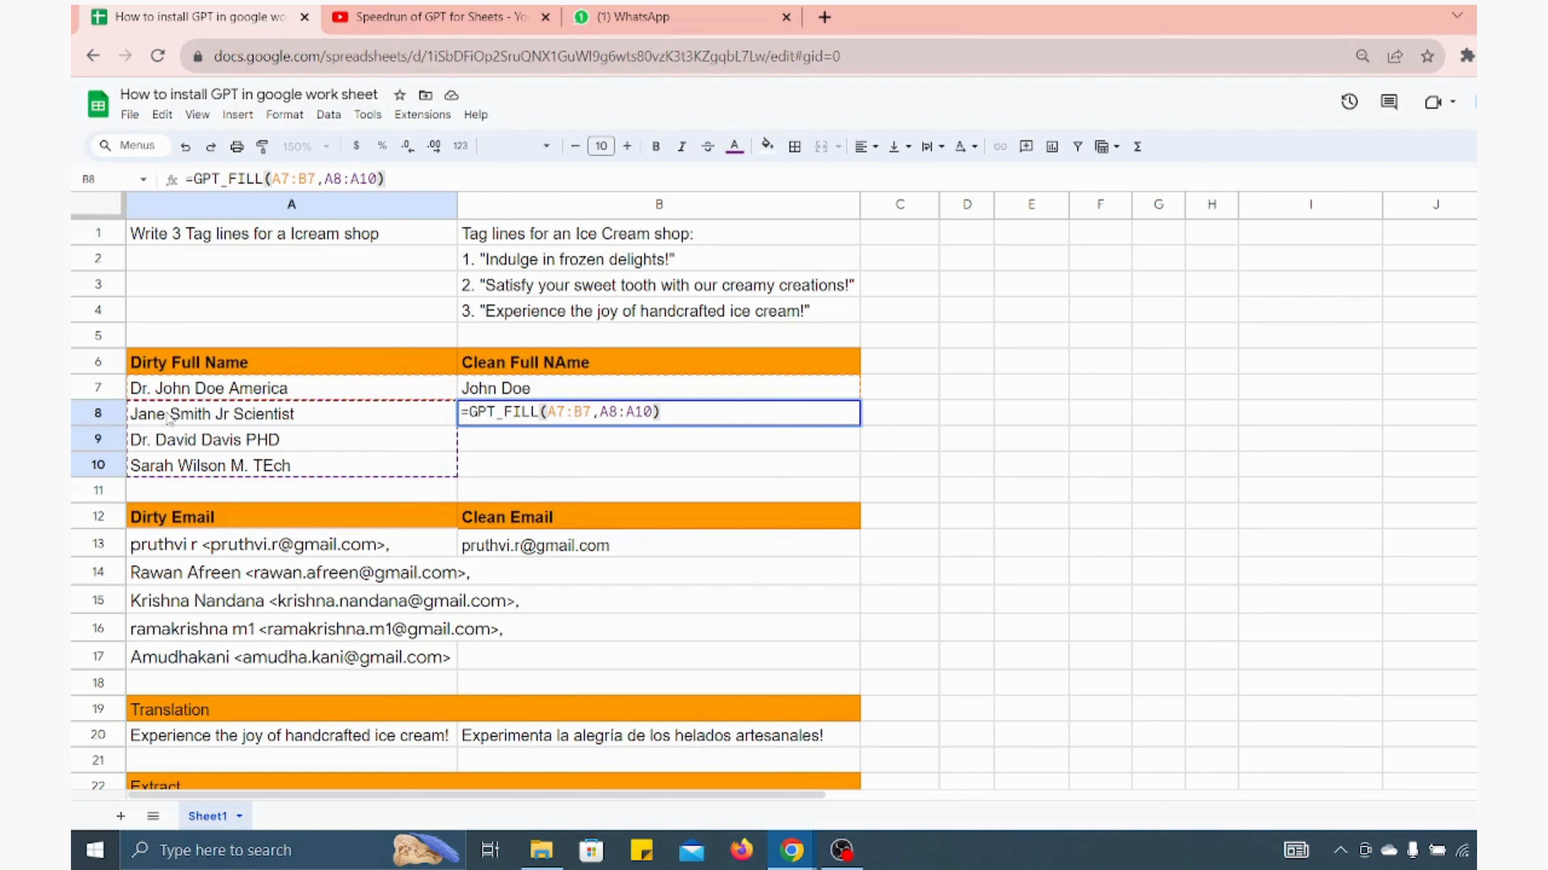
pyautogui.press('Return')
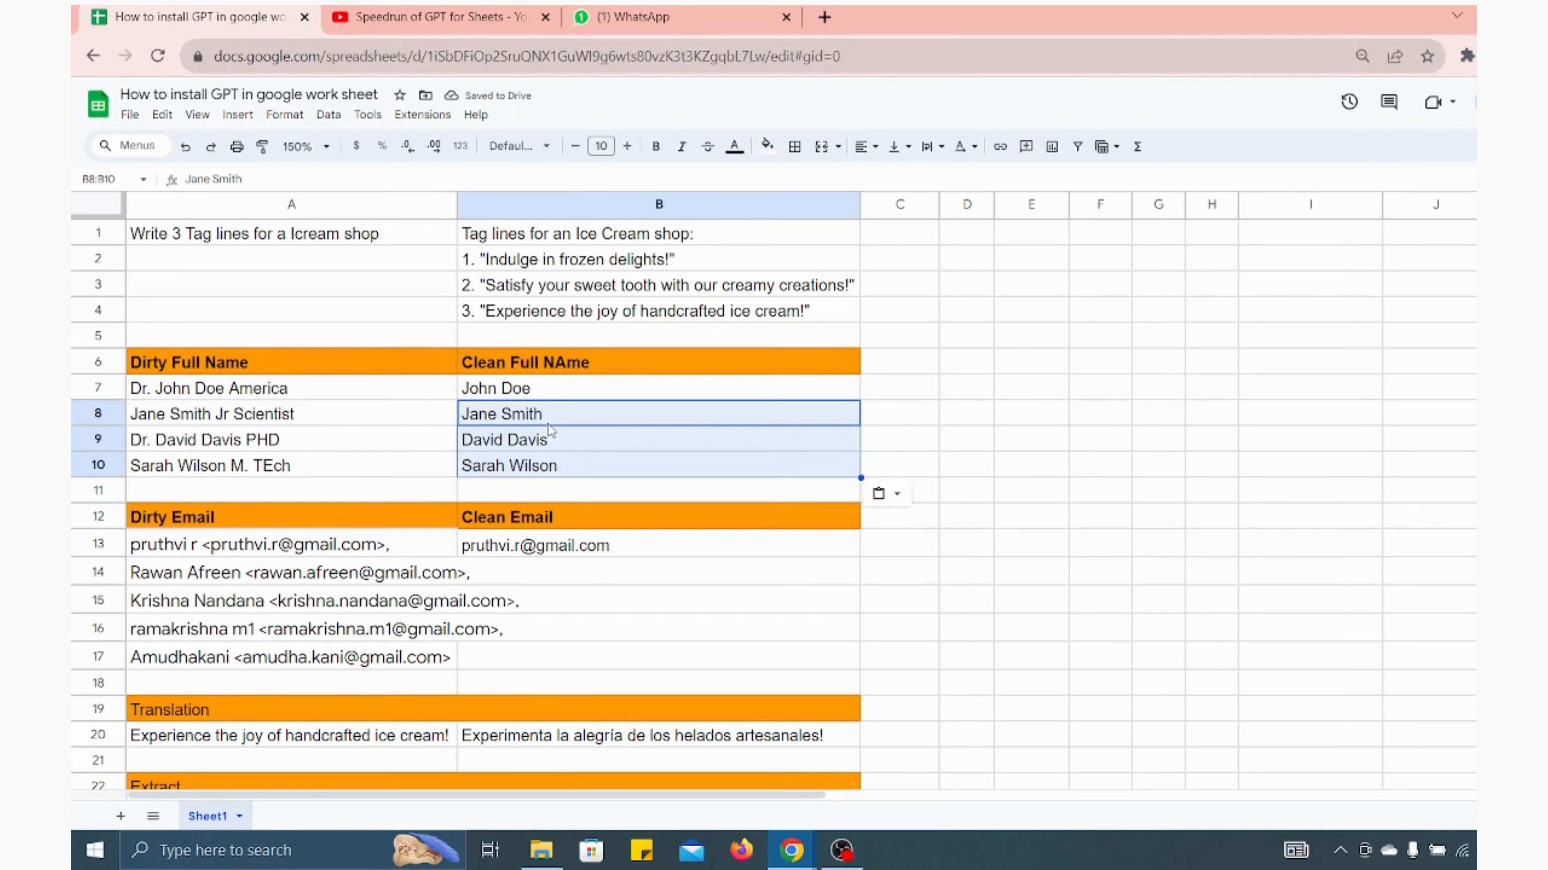
# Review the dirty email entries in A13:A17 and the empty clean email cells
pyautogui.press('Left')
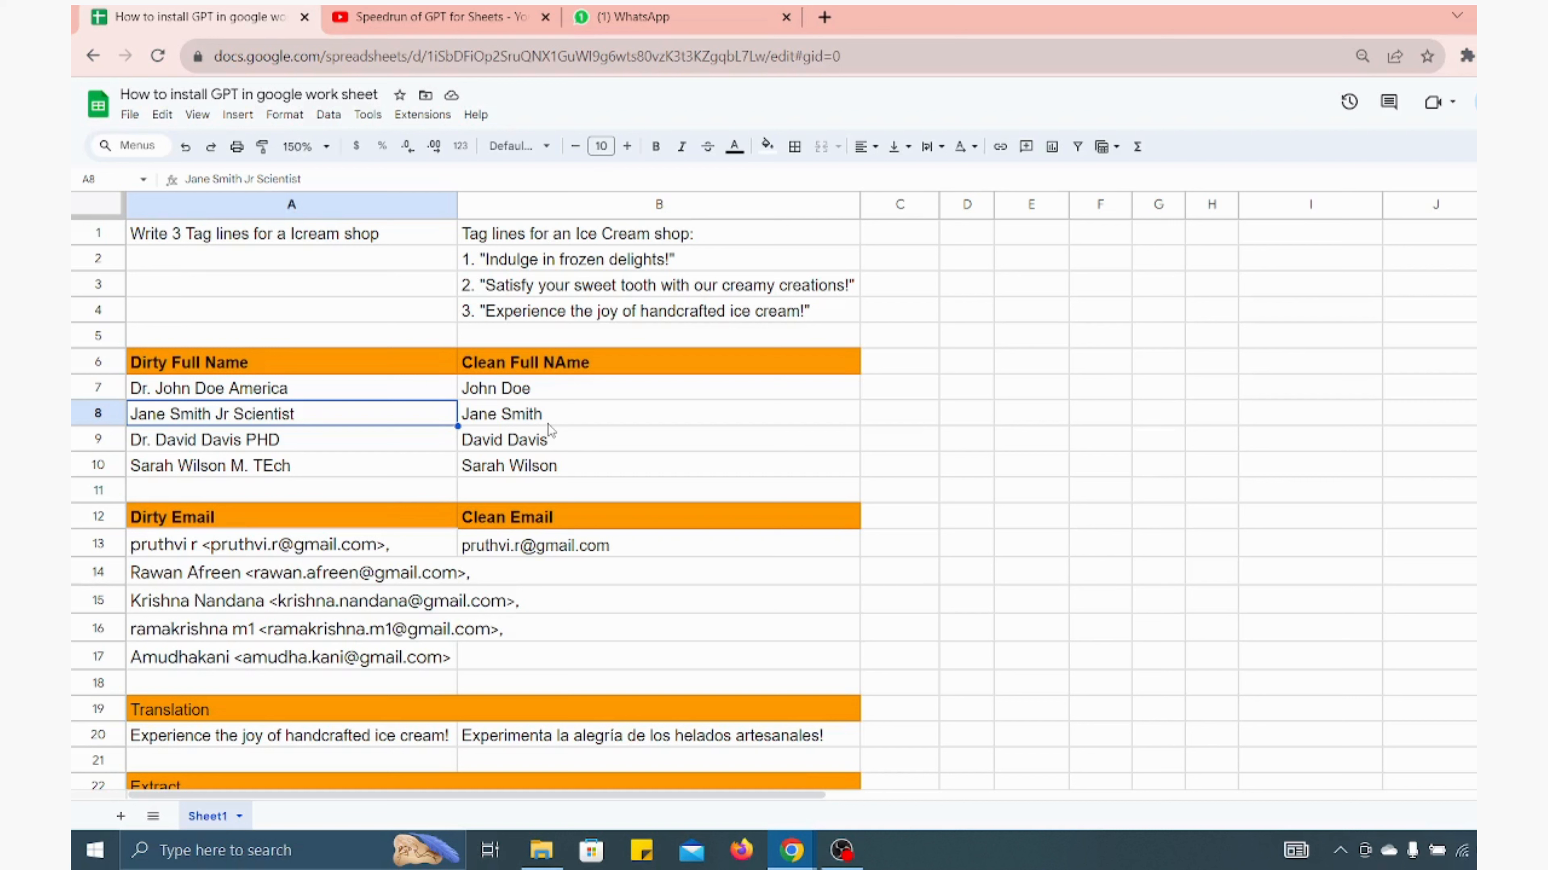
pyautogui.press('Down')
pyautogui.press('Down')
pyautogui.press('Down')
pyautogui.press('Down')
pyautogui.press('Down')
pyautogui.press('Down')
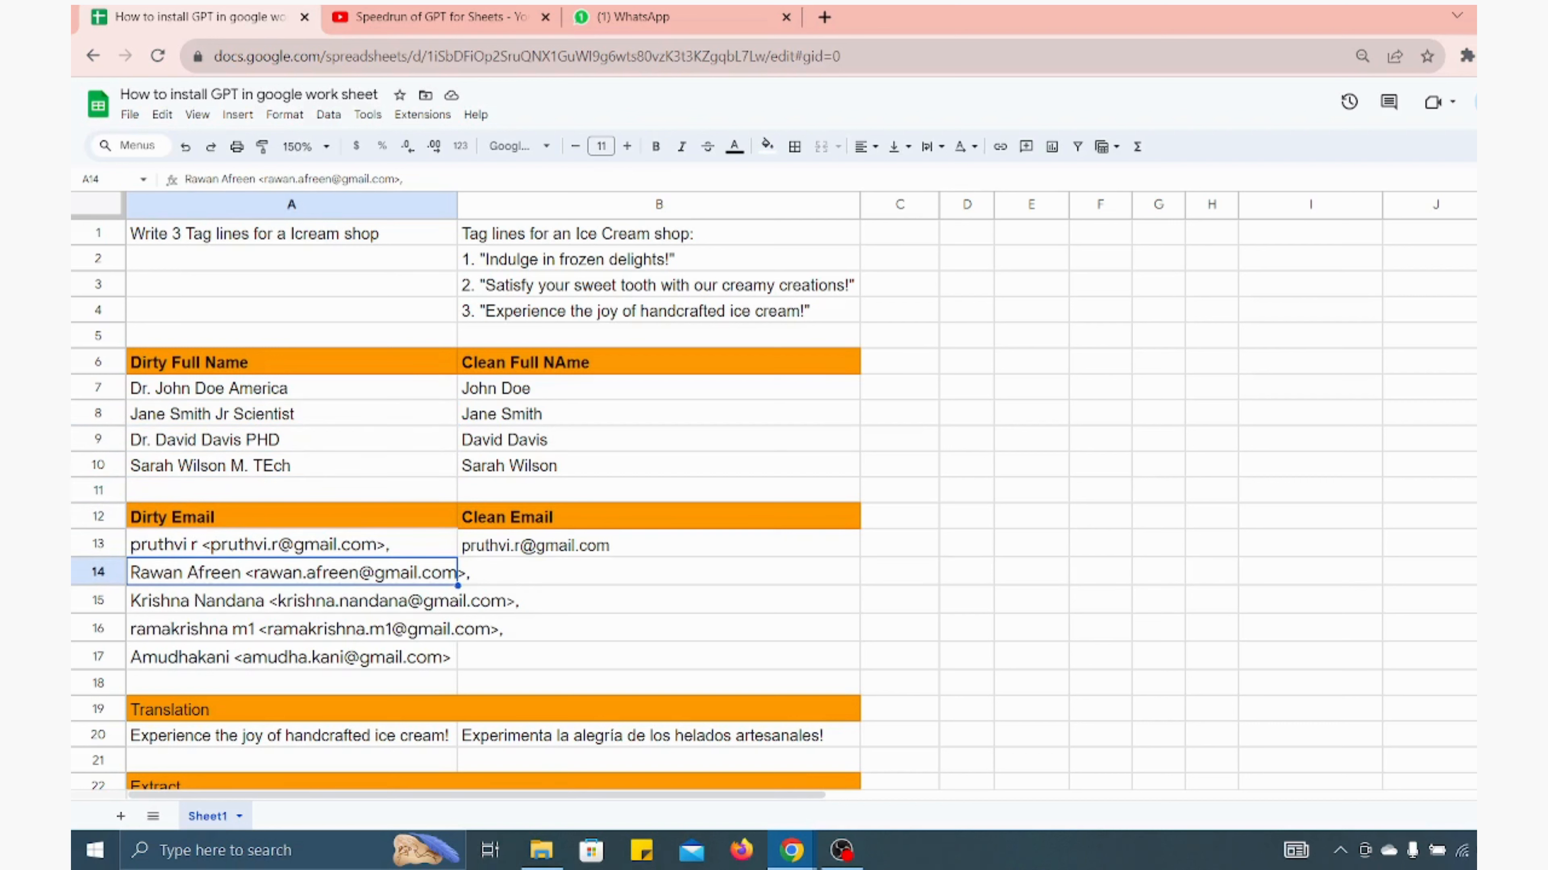
pyautogui.click(1542, 572)
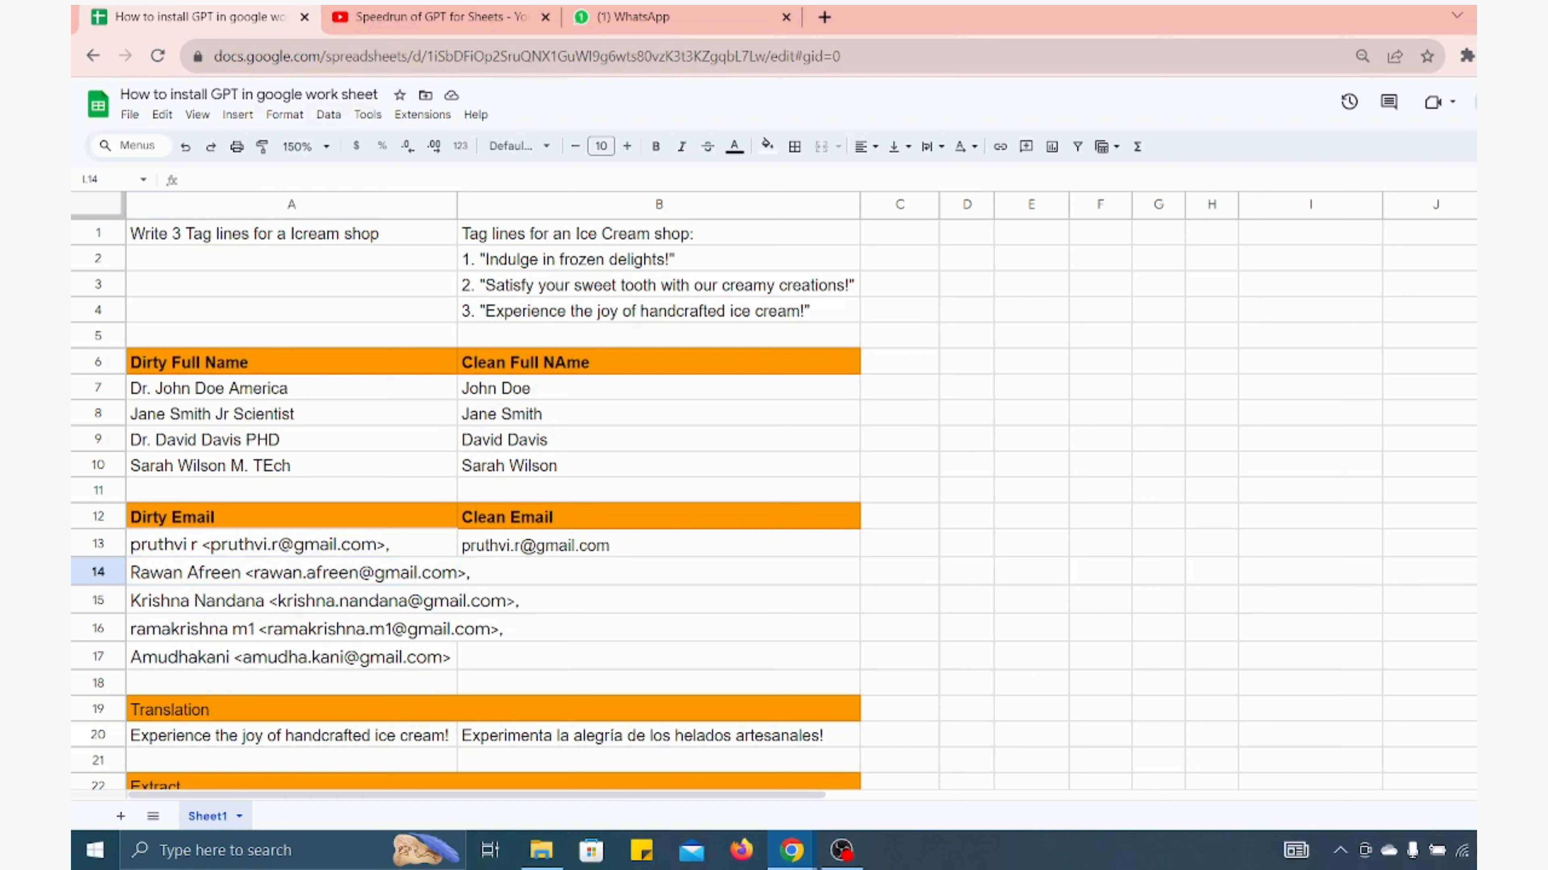
pyautogui.press('Left')
pyautogui.hotkey('shift', 'Down')
pyautogui.hotkey('shift', 'Down')
pyautogui.hotkey('shift', 'Down')
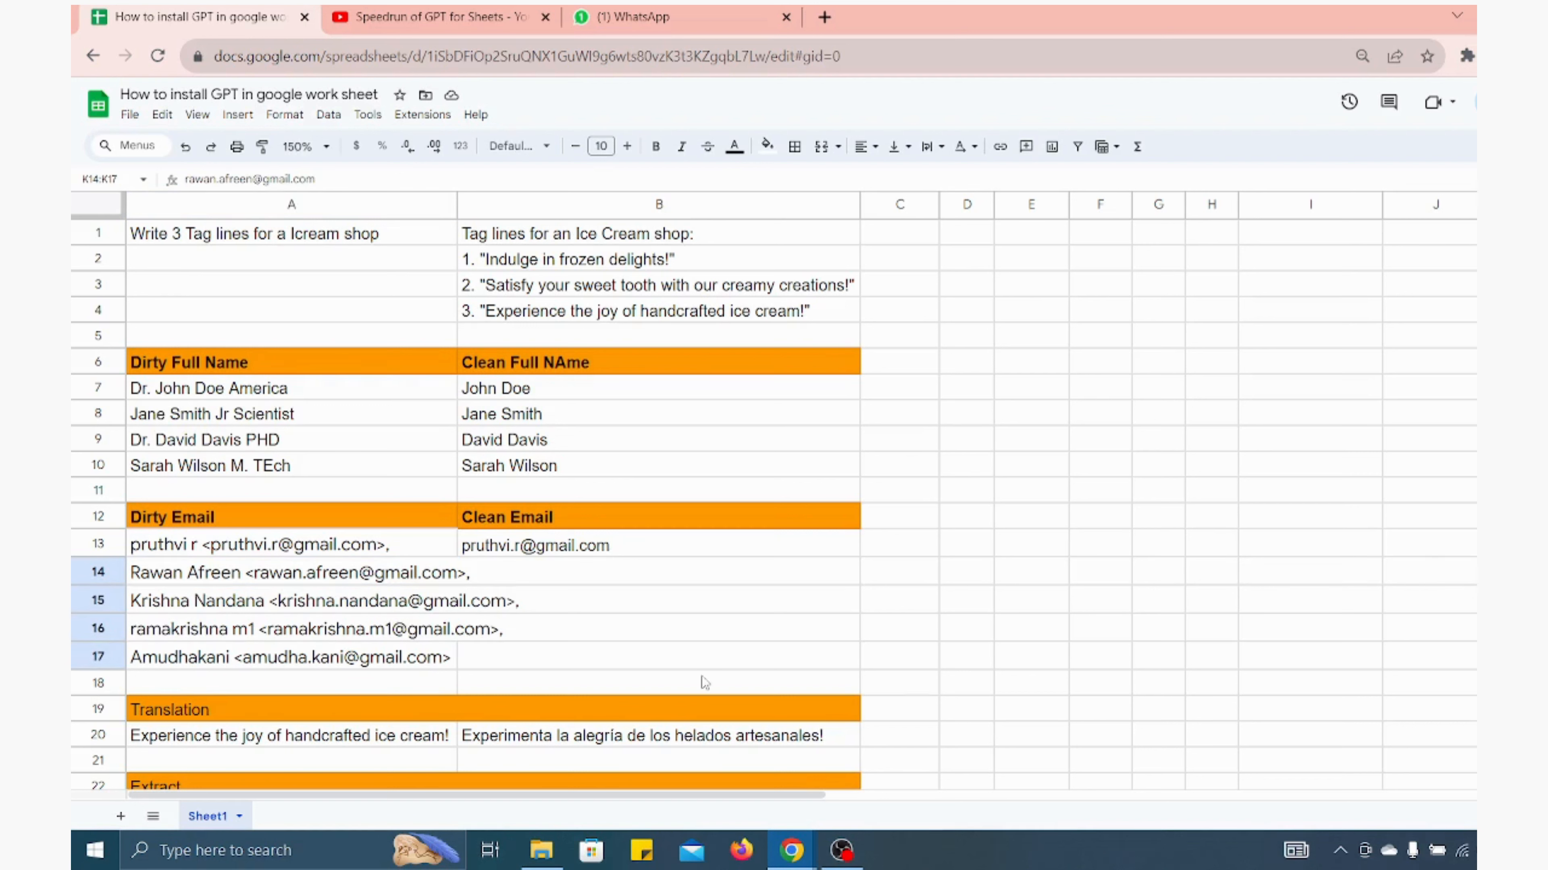
pyautogui.click(331, 570)
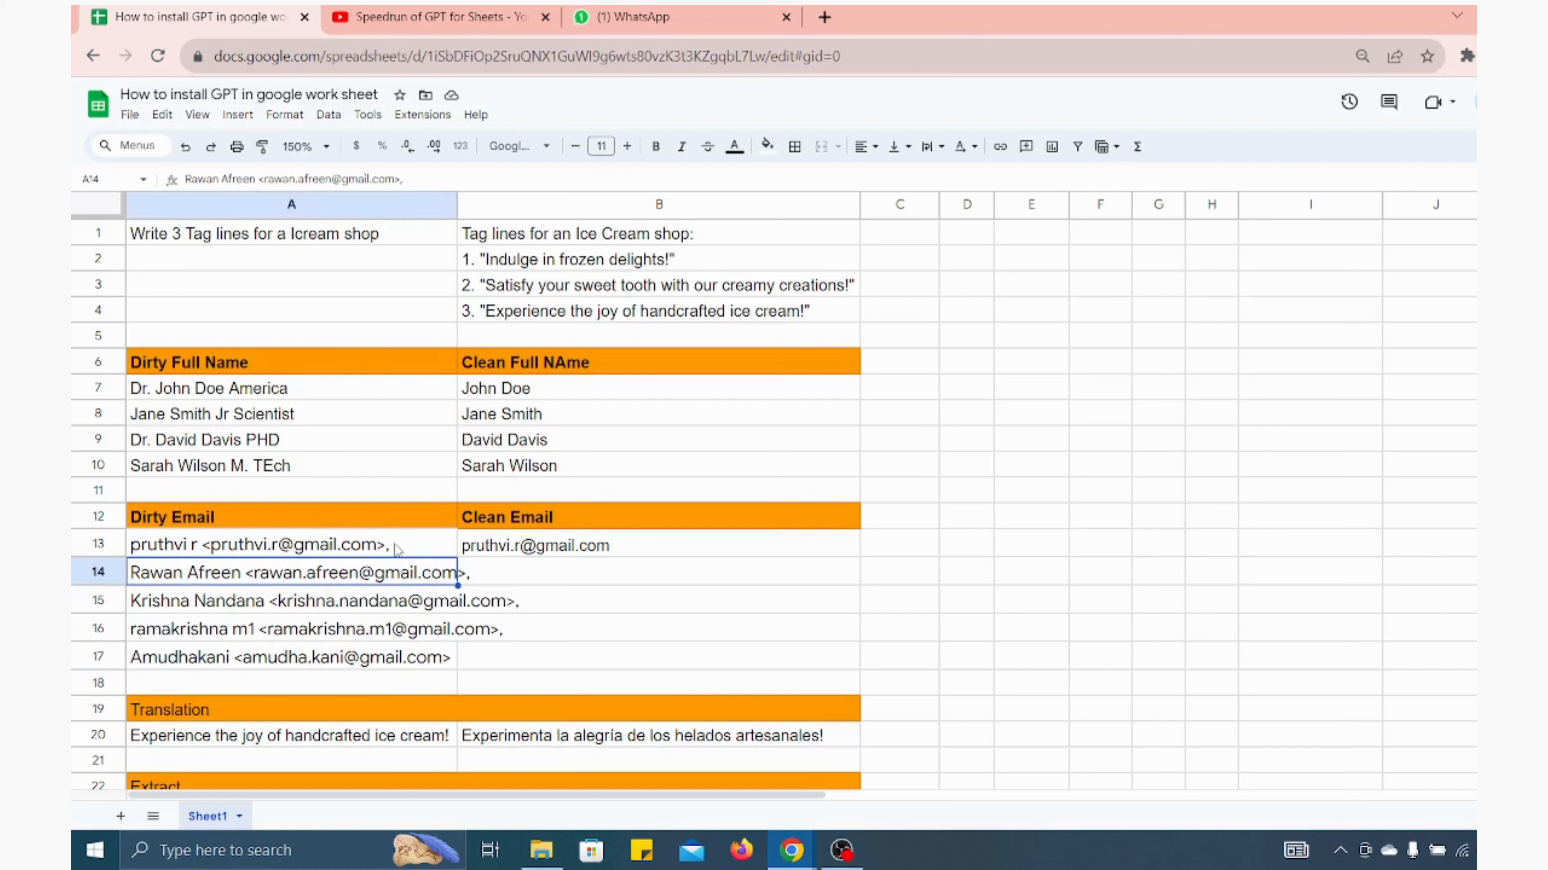
# In B14, enter =GPT_FILL(A13:B13,A14:A17) to clean the remaining emails using row 13 as the example
pyautogui.click(498, 583)
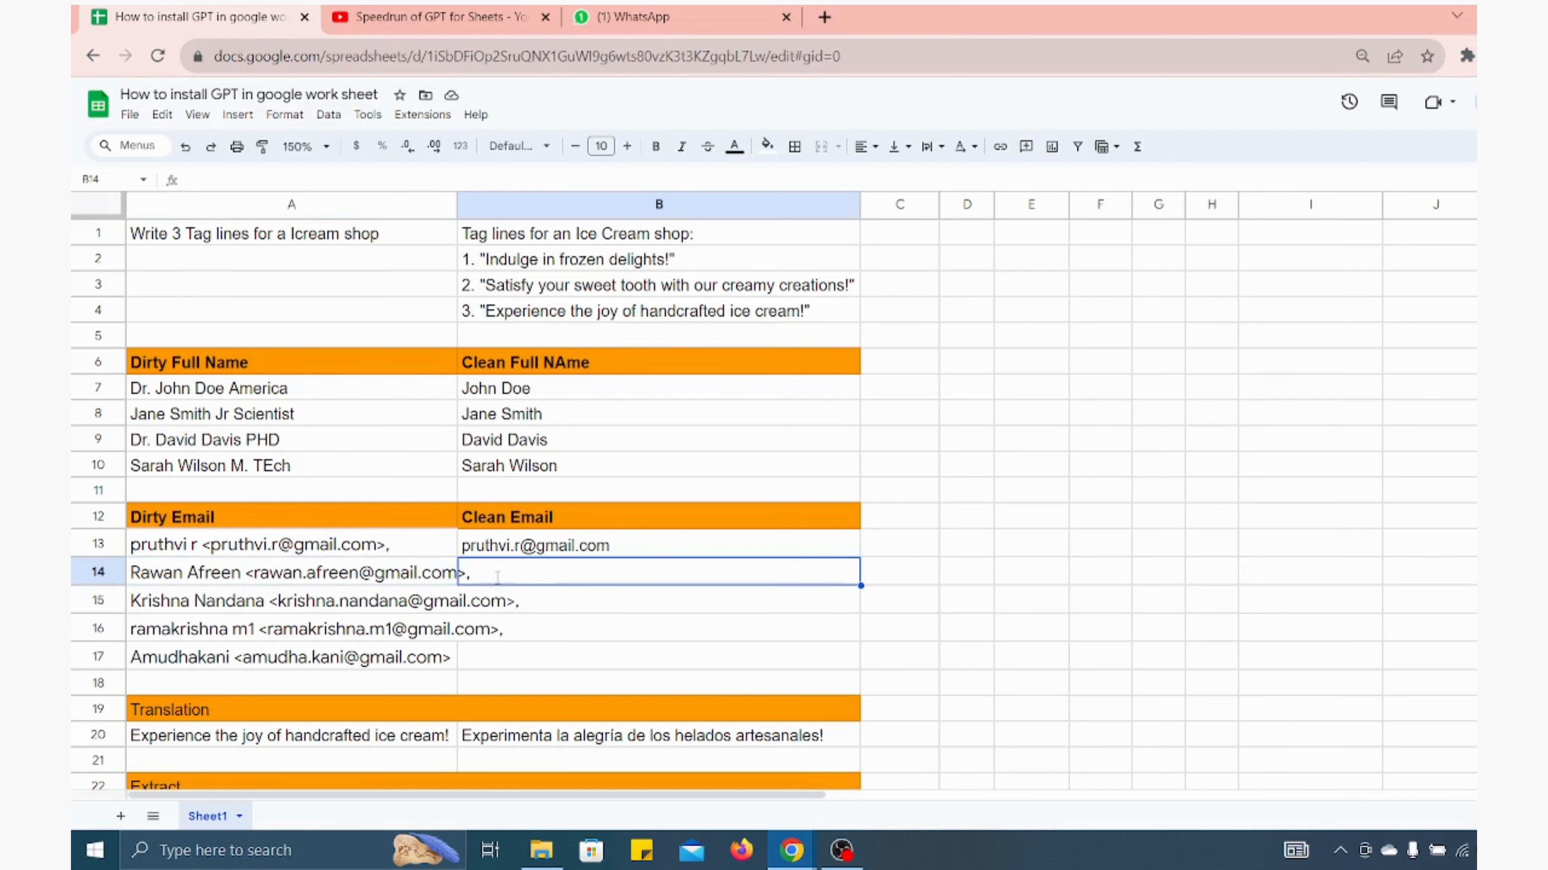
pyautogui.write('=G')
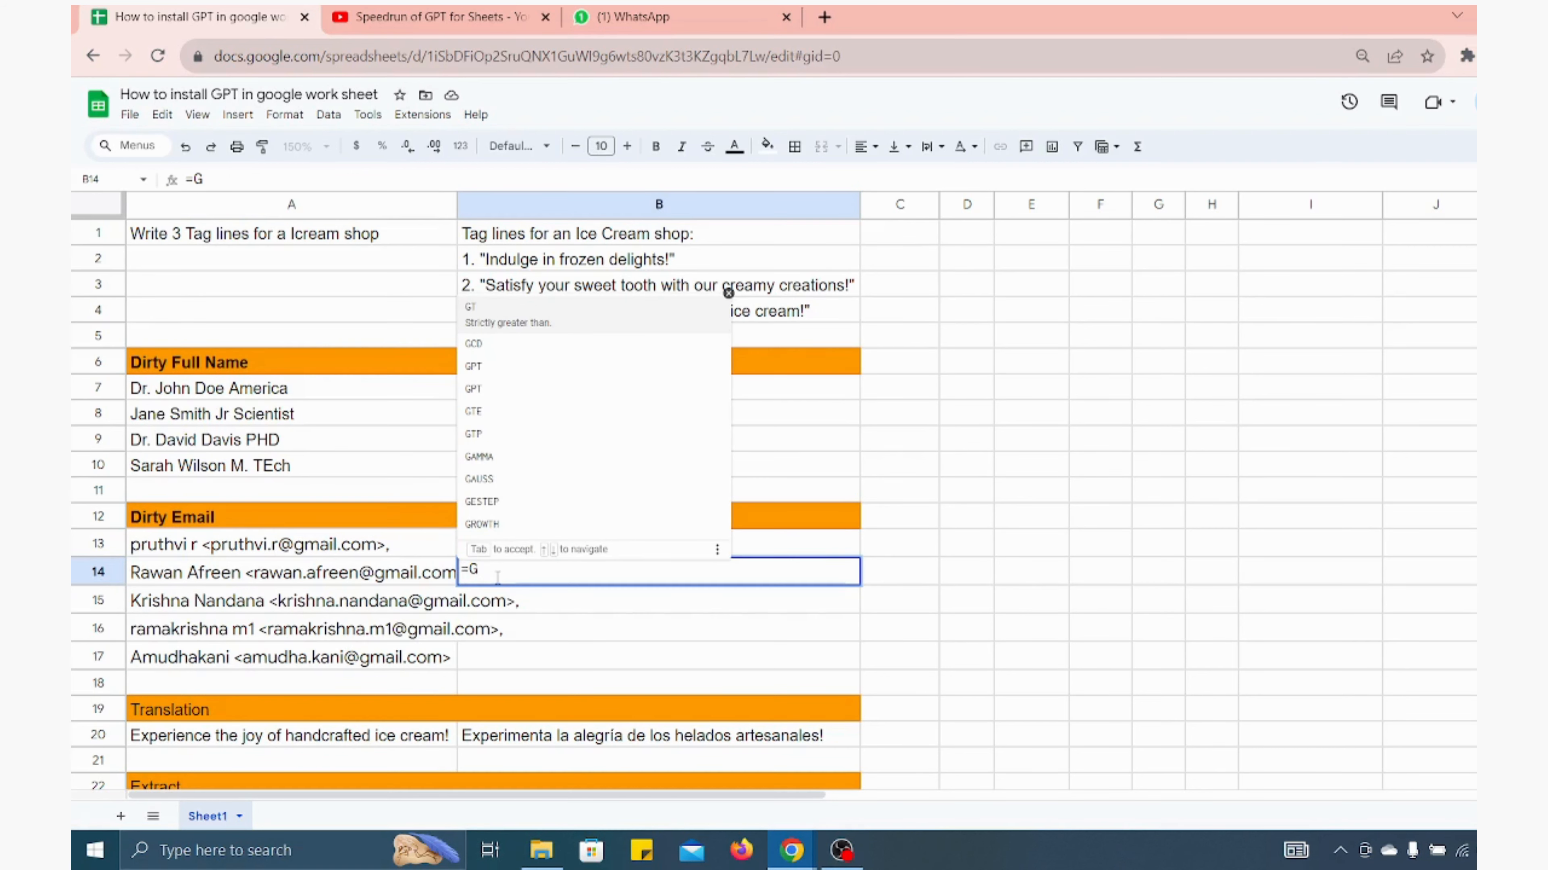
pyautogui.write('PT_FI')
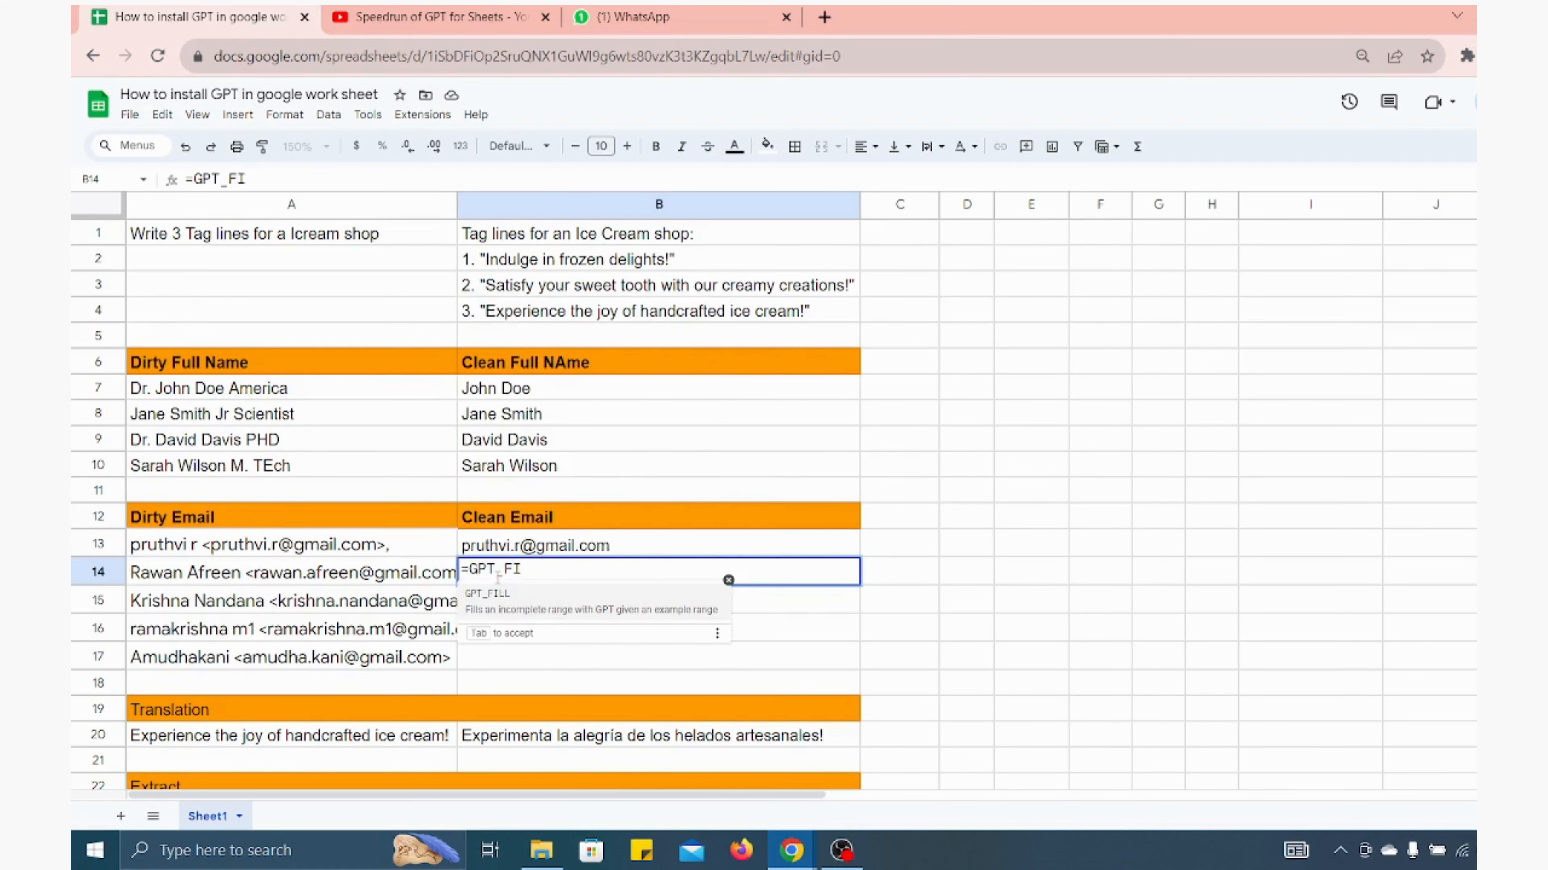
pyautogui.press('Tab')
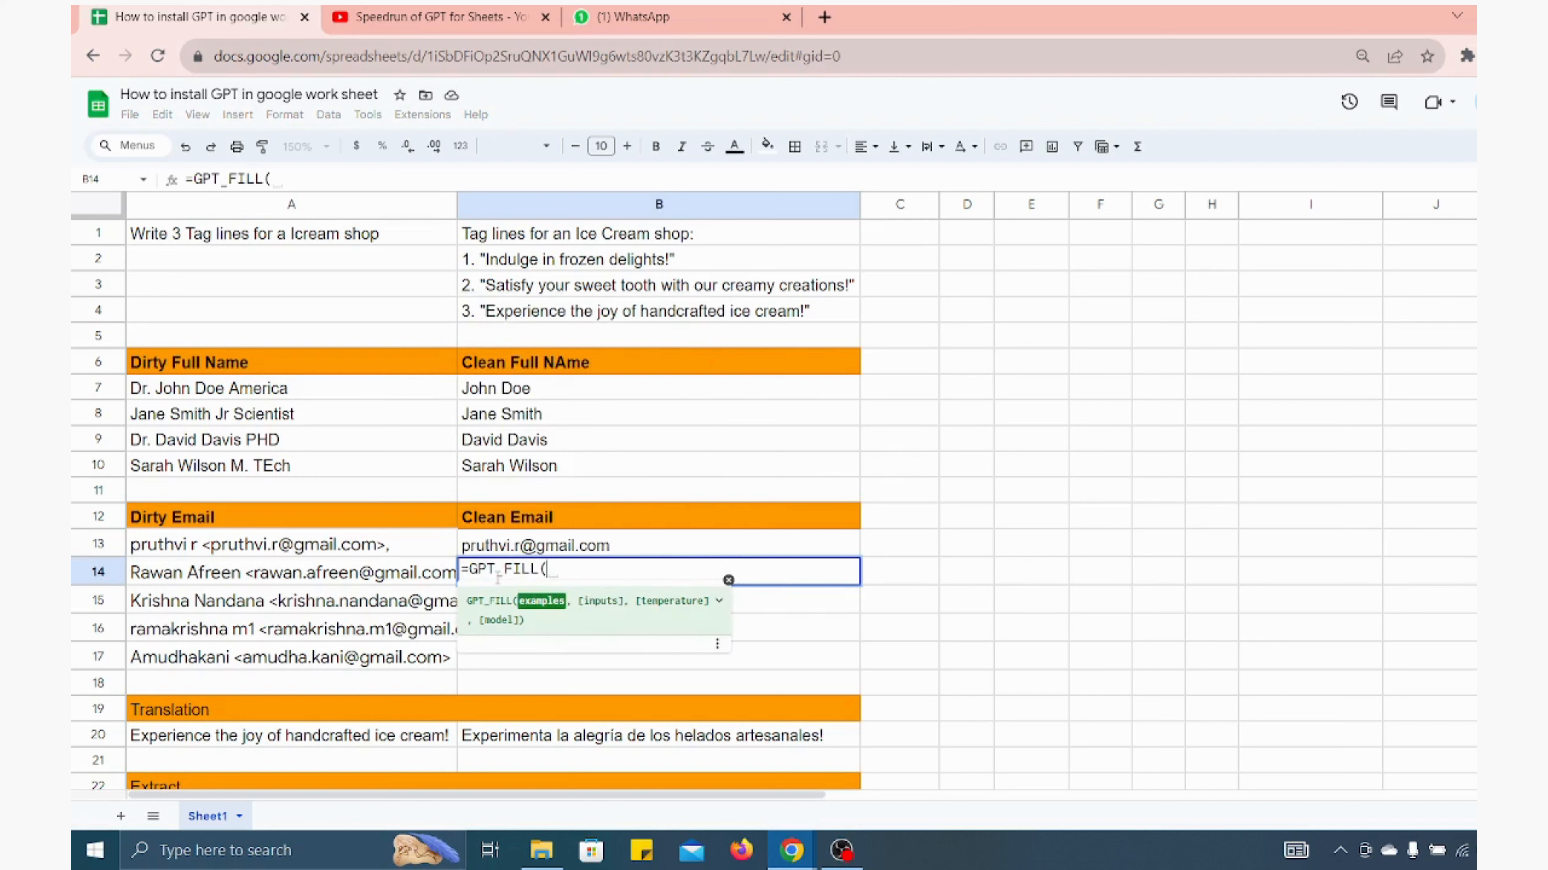
pyautogui.click(352, 551)
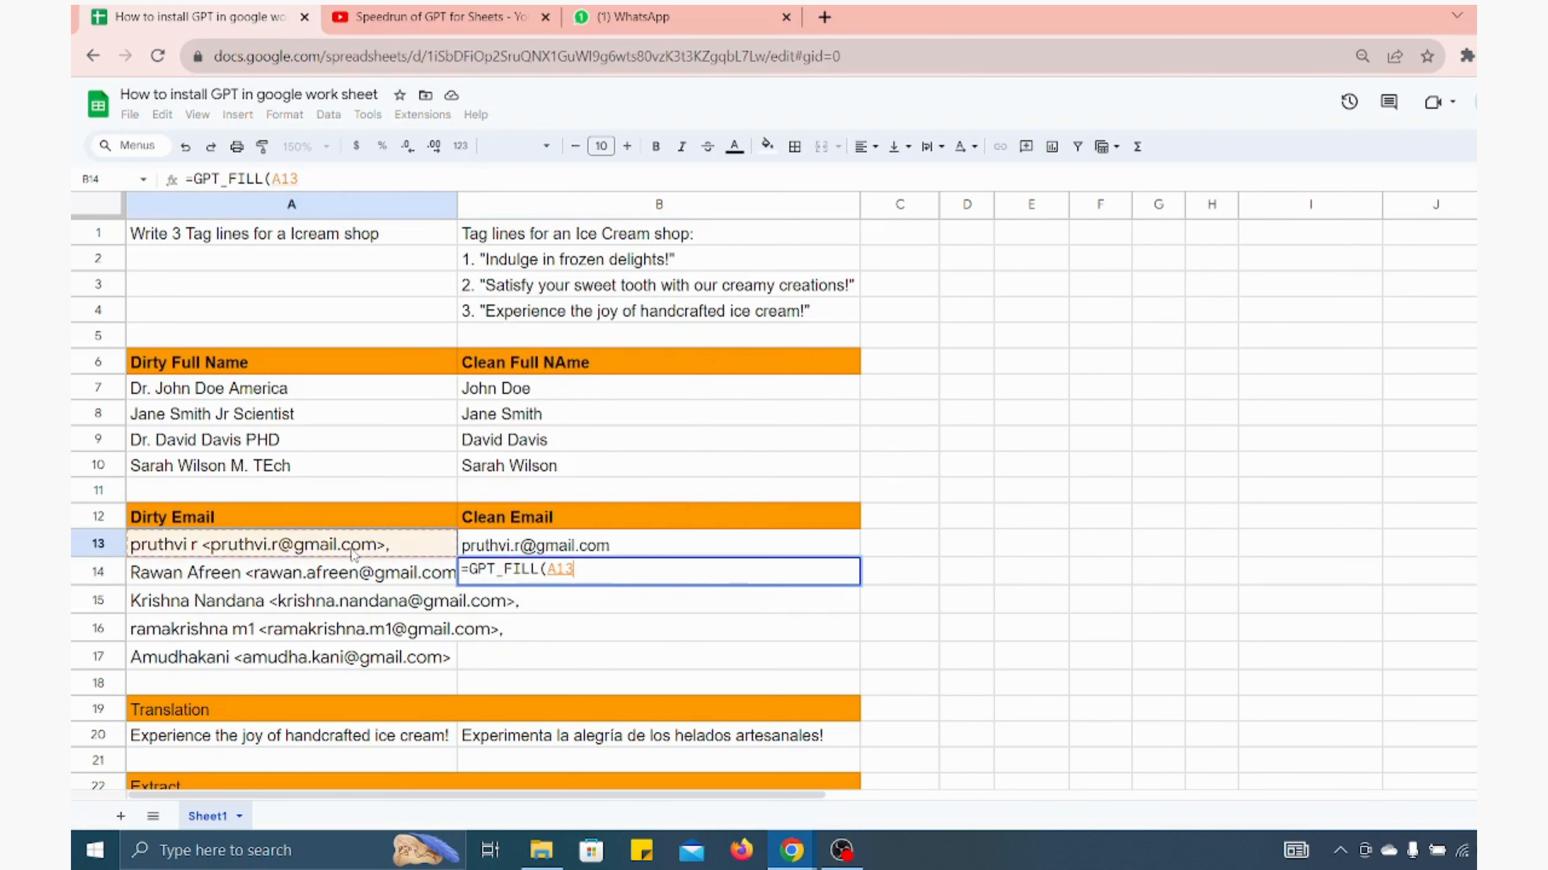
pyautogui.hotkey('shift', 'Right')
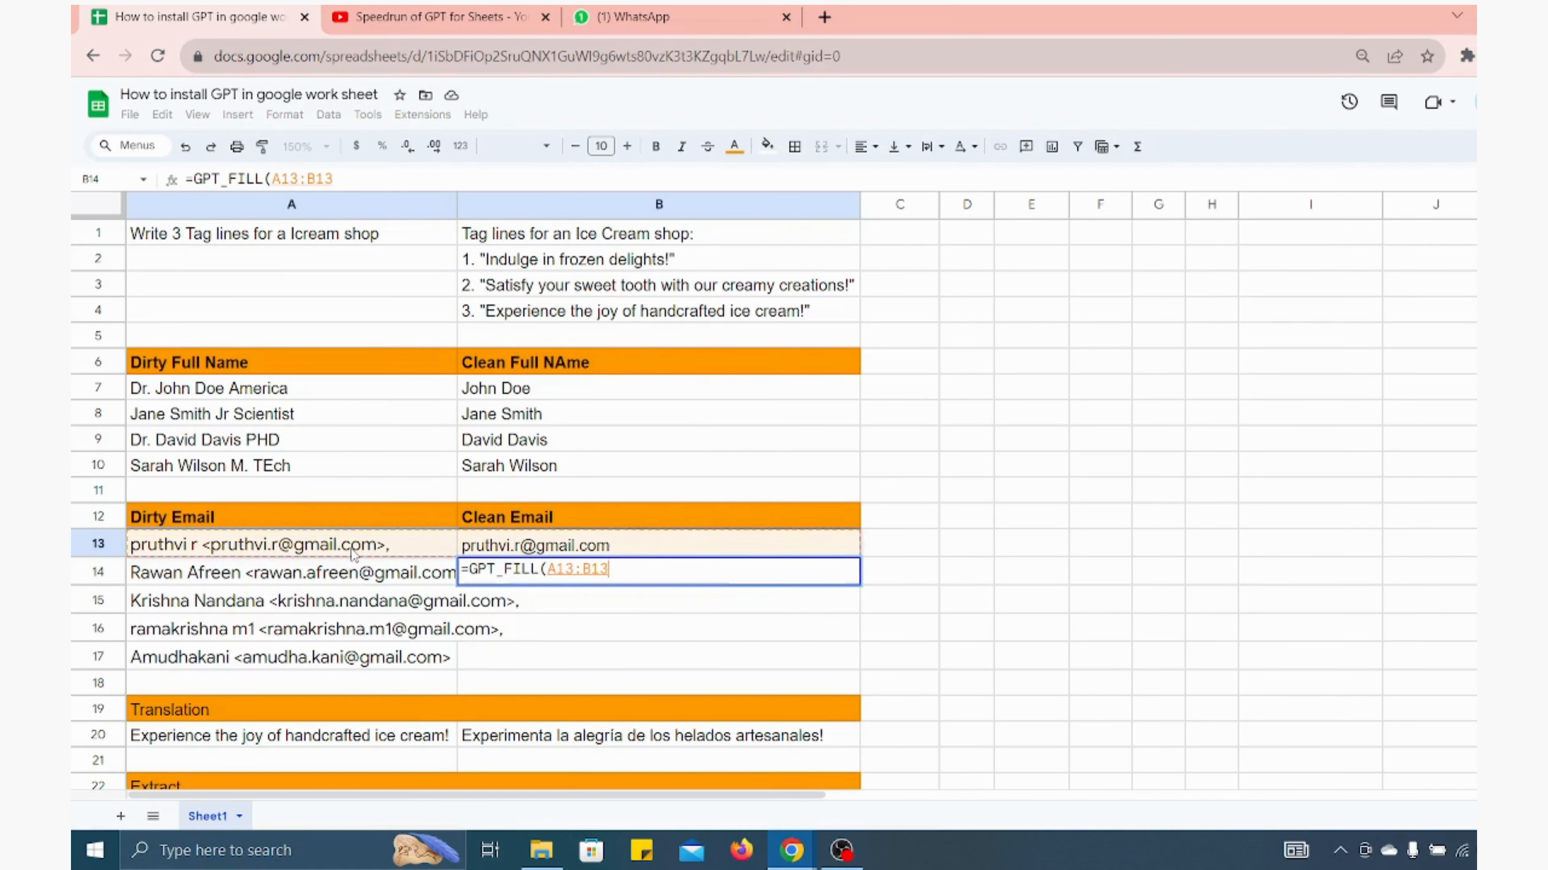
pyautogui.write(',')
pyautogui.click(219, 575)
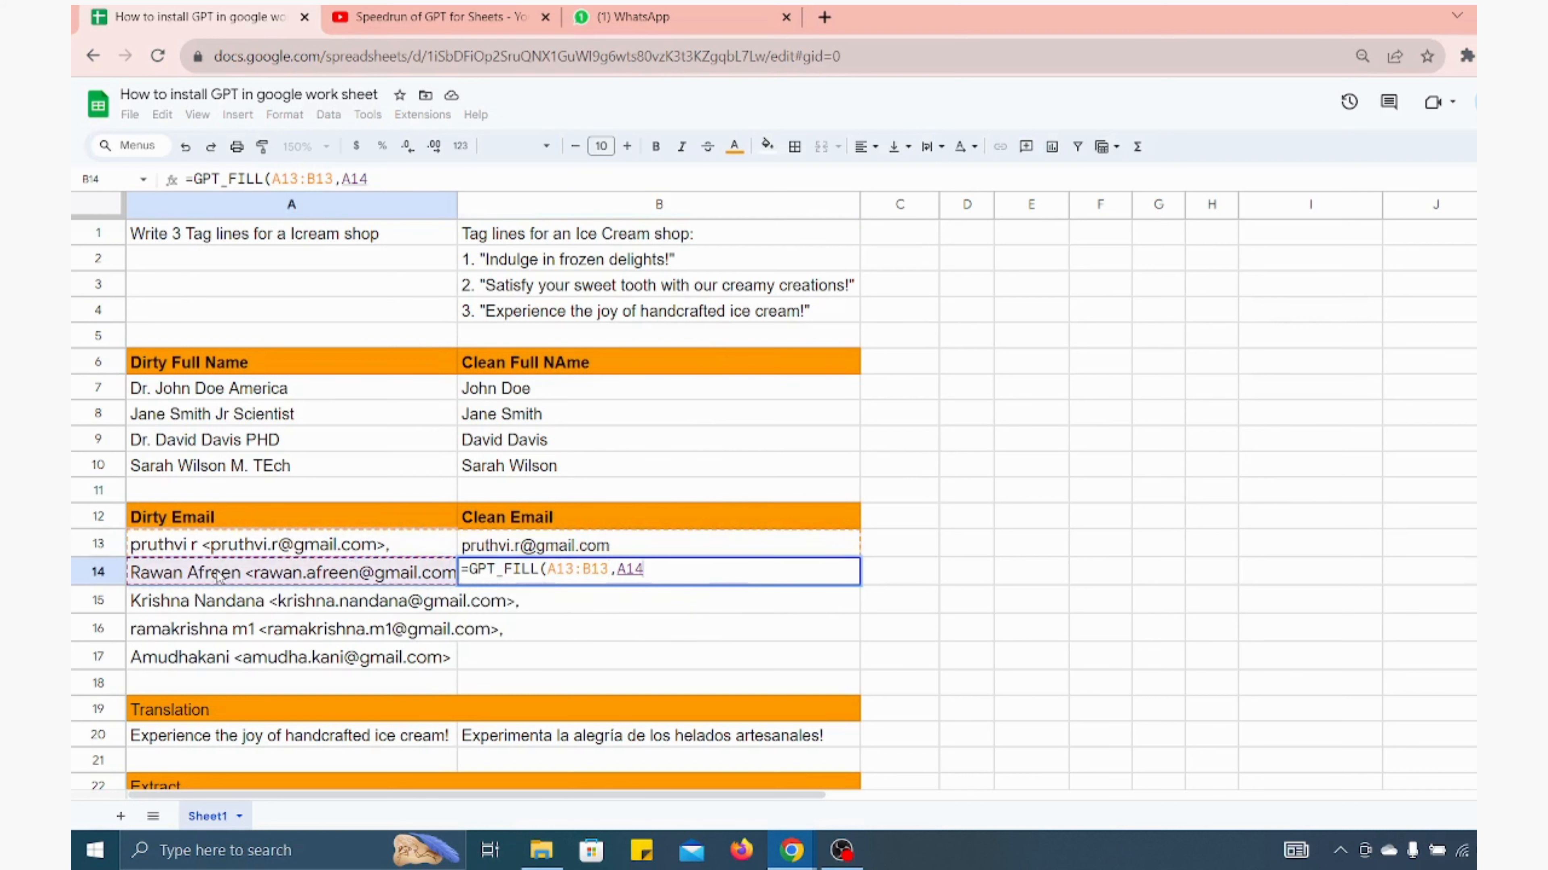
pyautogui.hotkey('shift', 'Down')
pyautogui.hotkey('shift', 'Down')
pyautogui.hotkey('shift', 'Down')
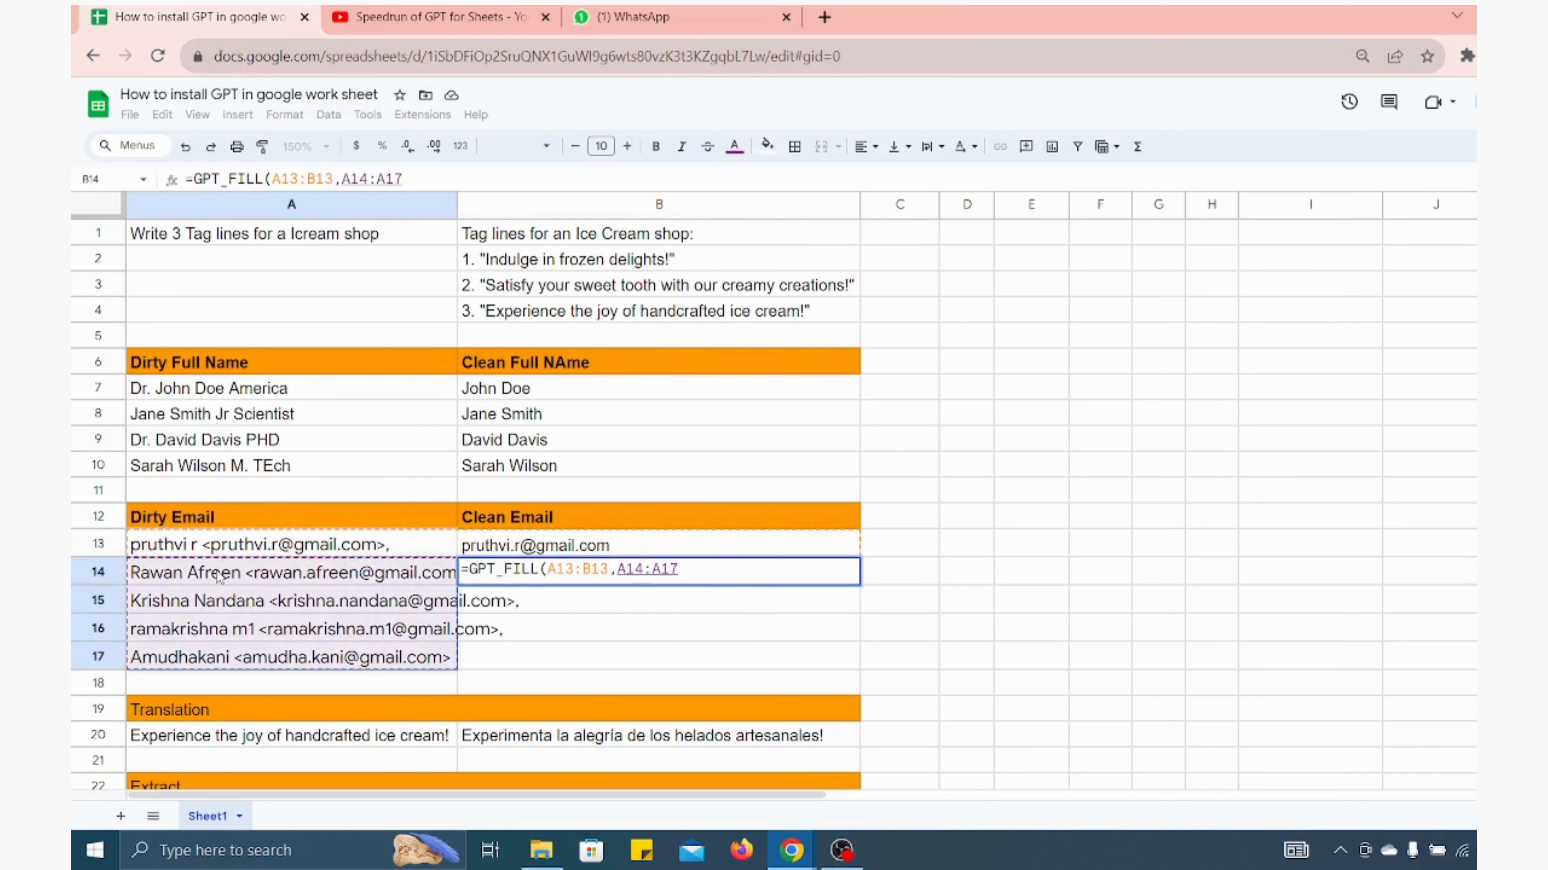
pyautogui.write(')')
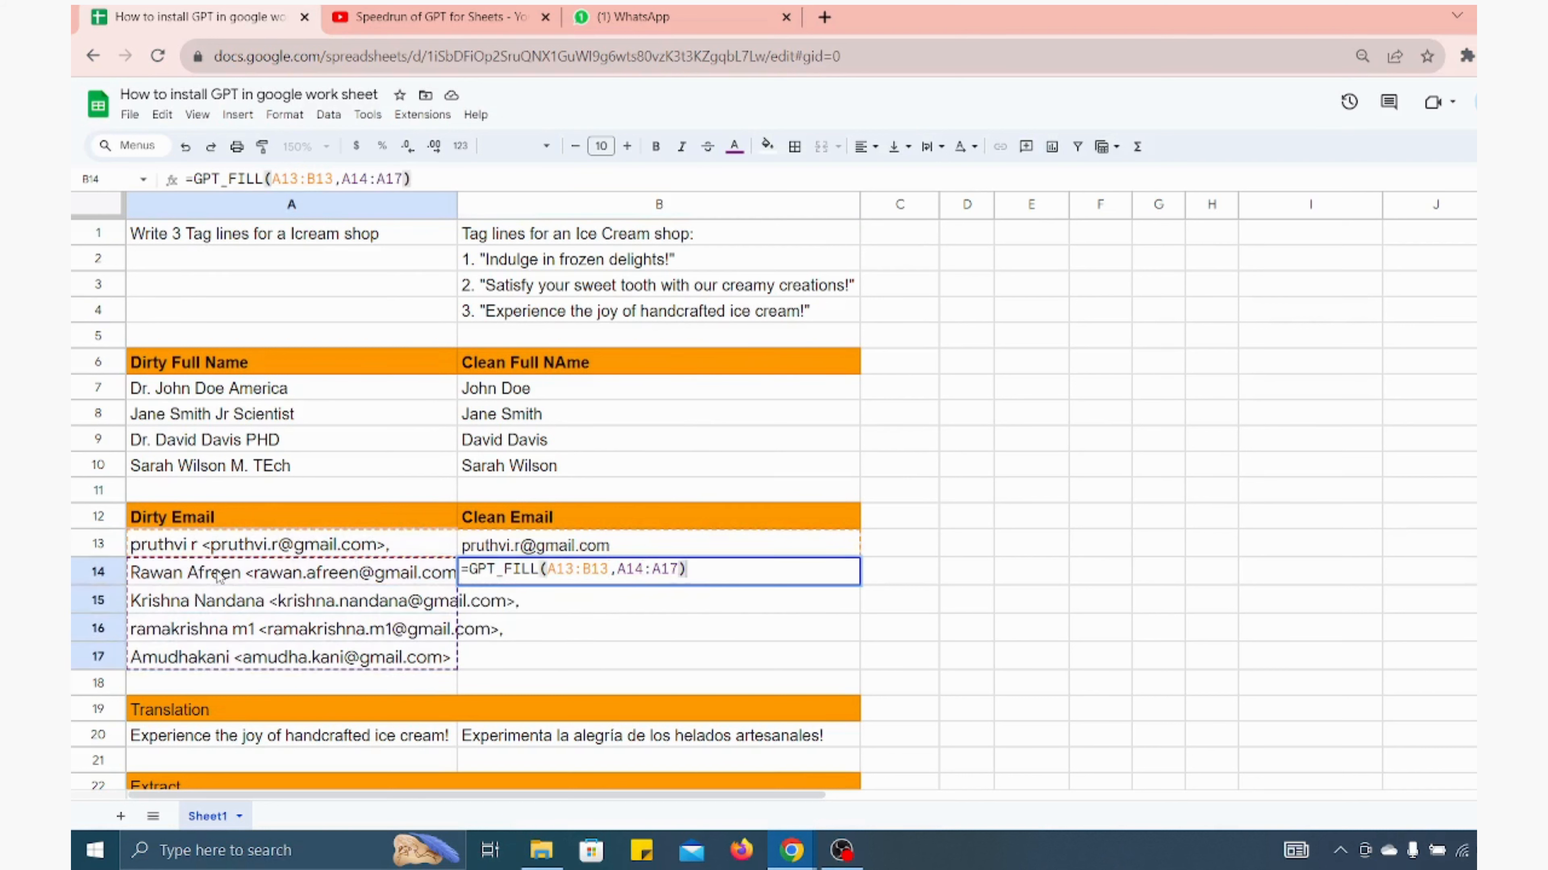
pyautogui.press('Return')
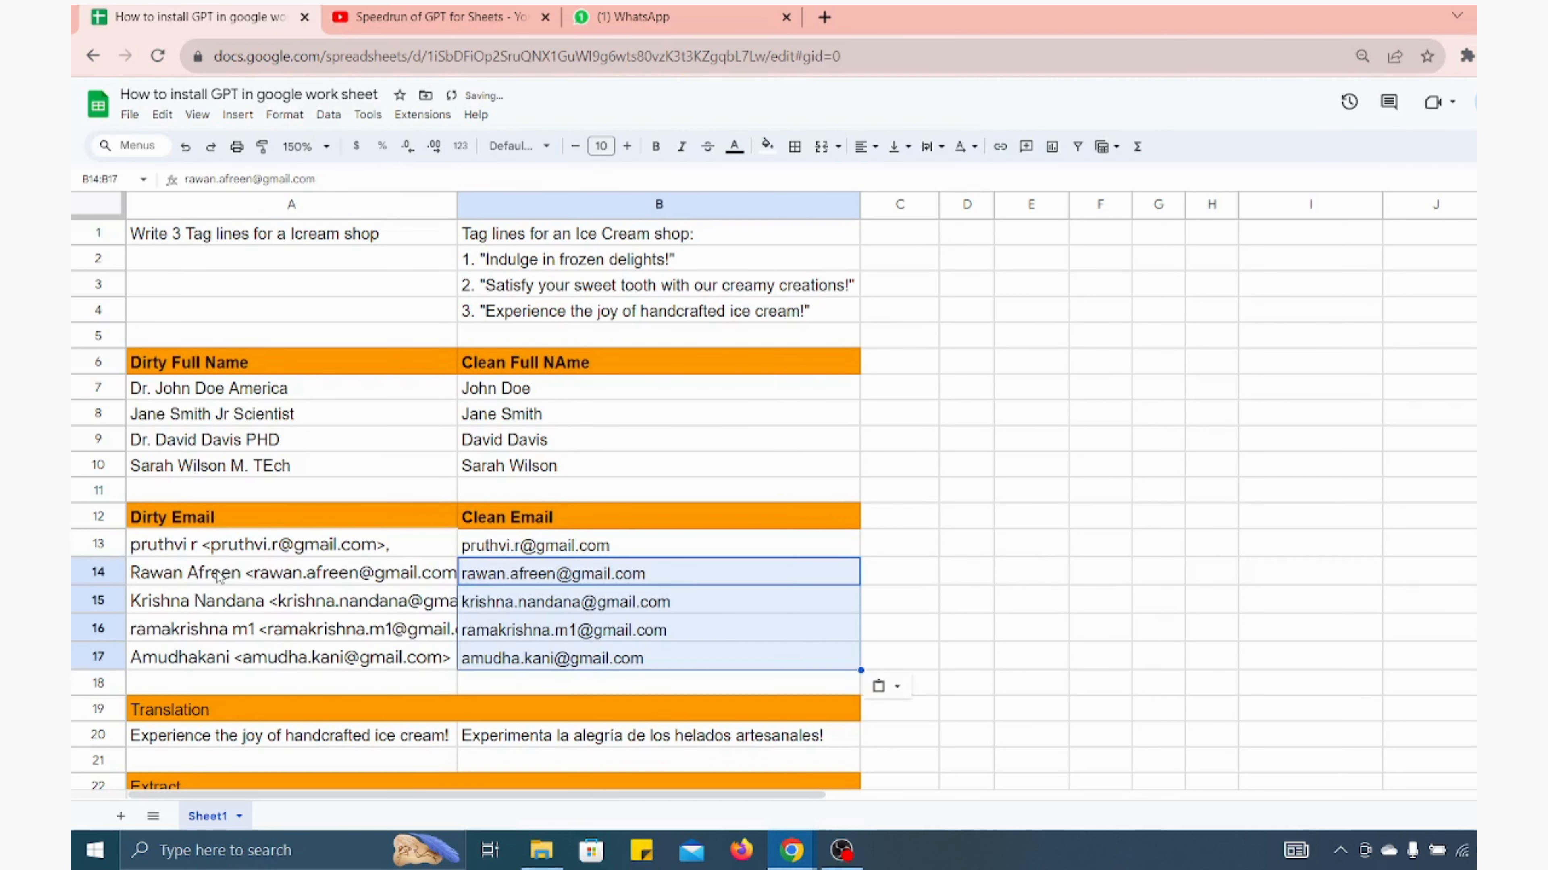
# Clear the existing Spanish translation formula from B20
pyautogui.press('Down')
pyautogui.press('Down')
pyautogui.press('Down')
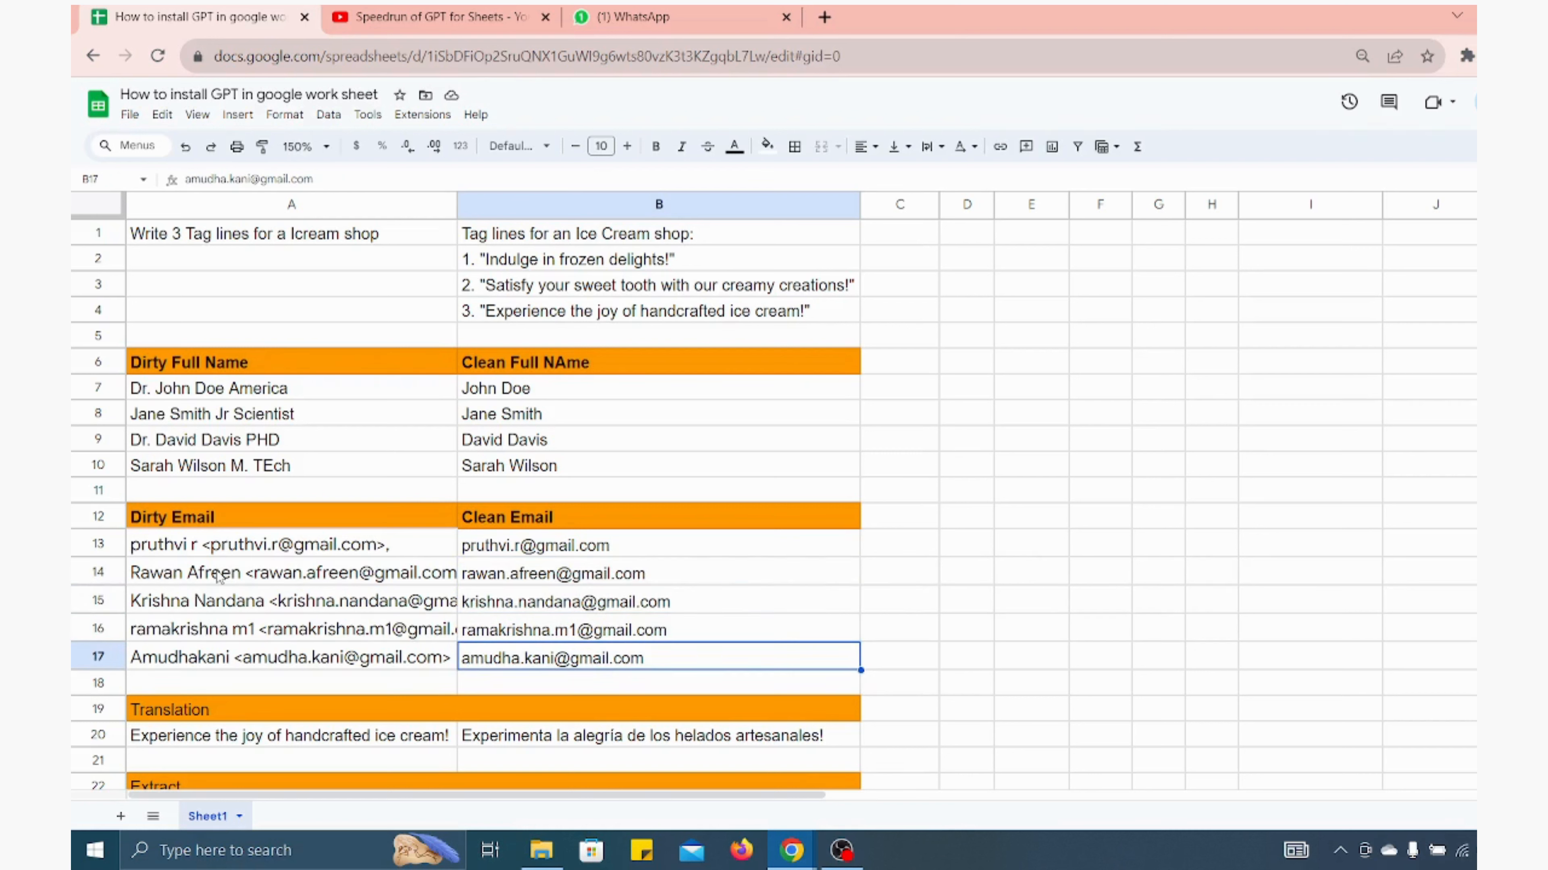
pyautogui.press('Down')
pyautogui.press('Down')
pyautogui.press('Down')
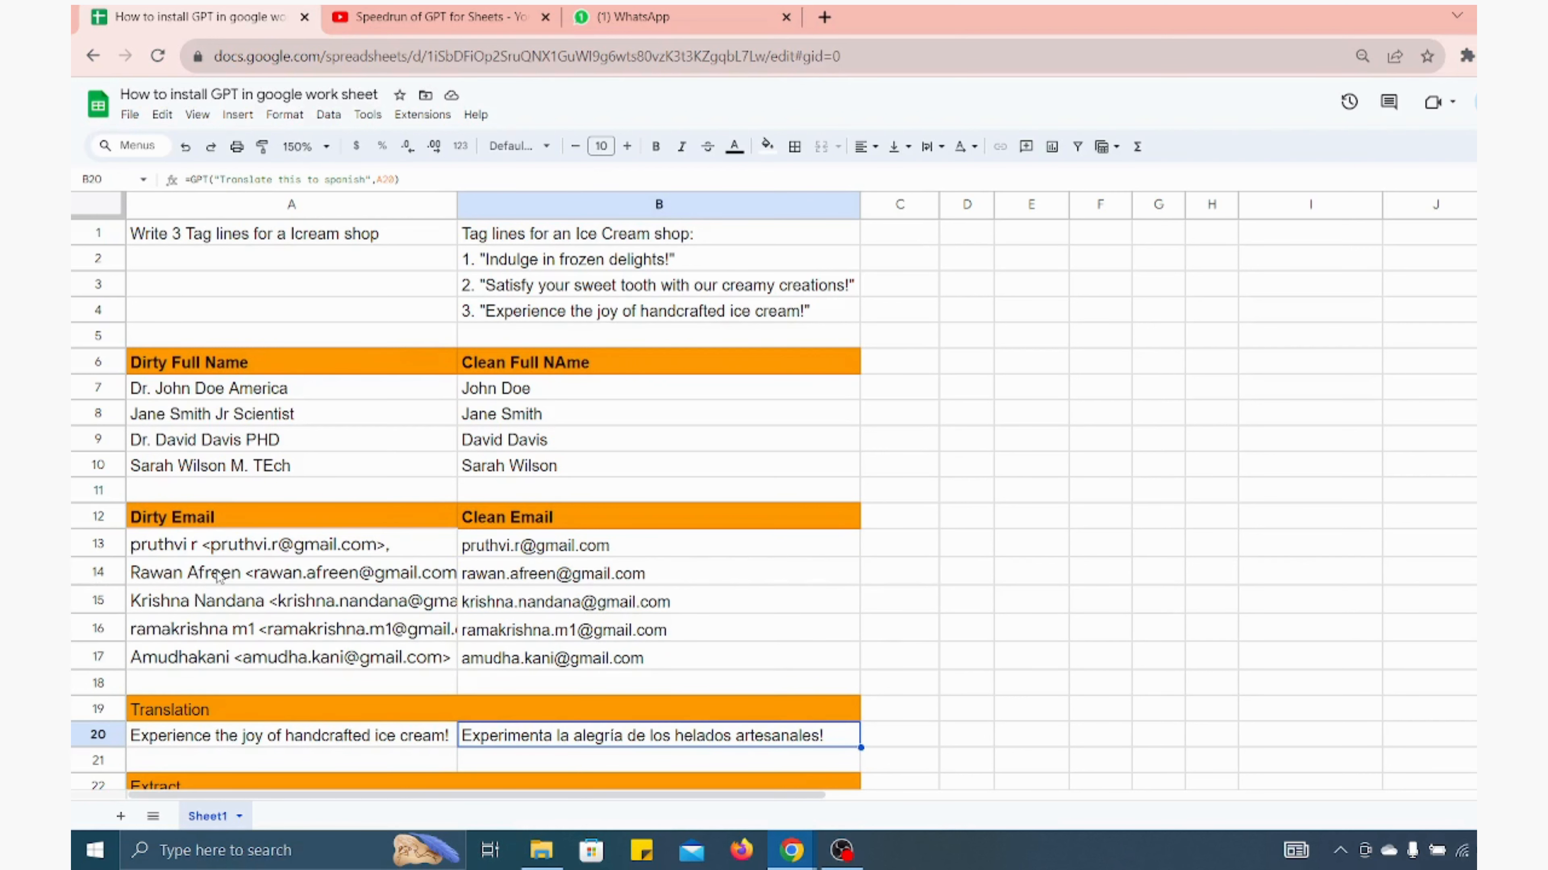
pyautogui.press('Delete')
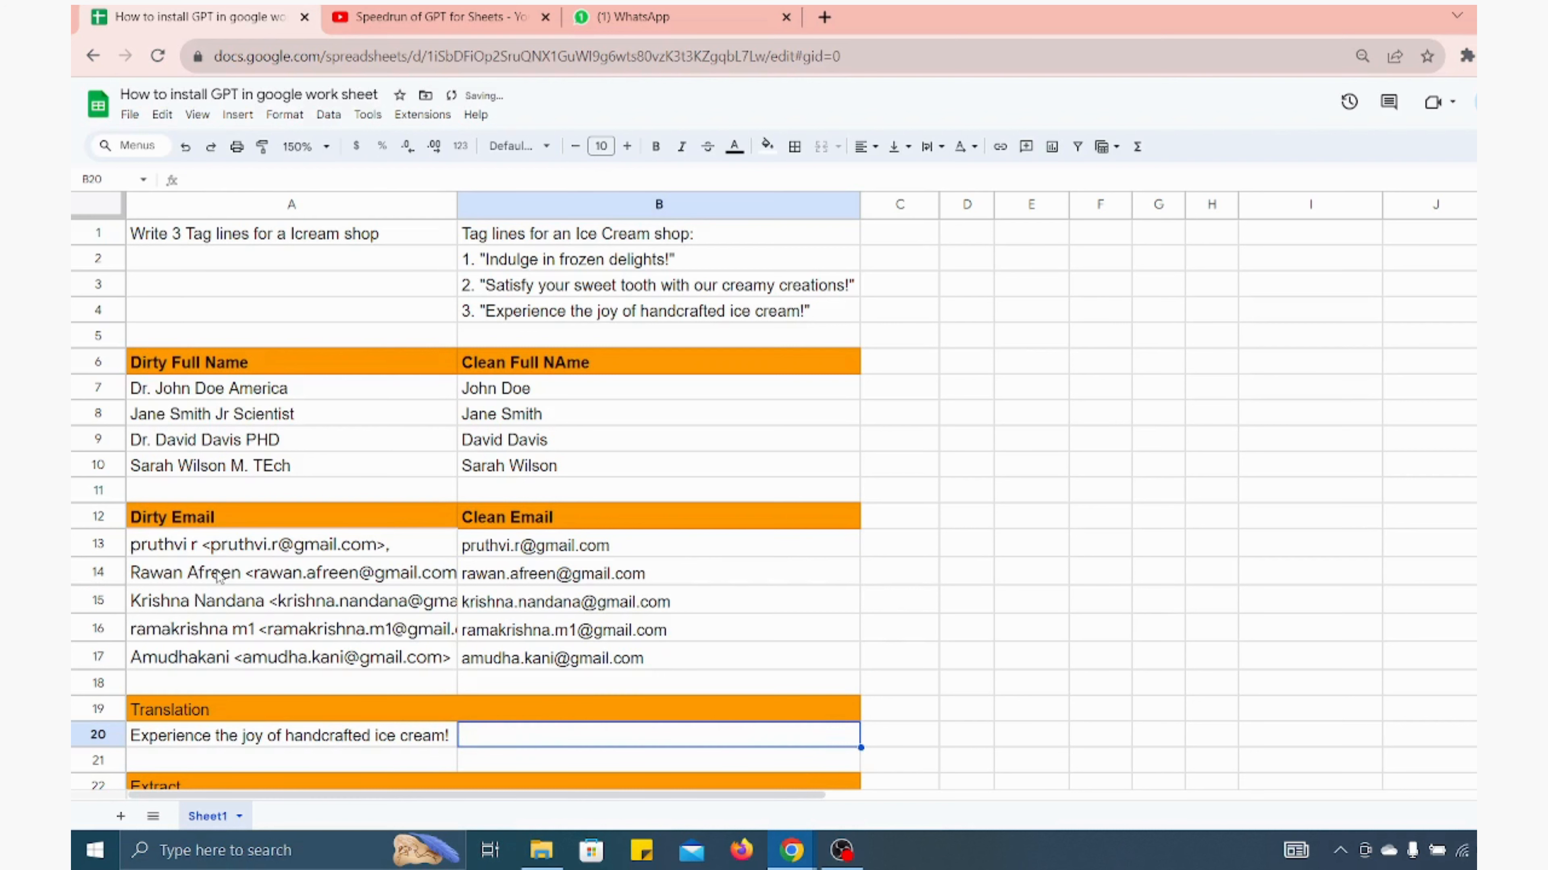
pyautogui.press('Left')
pyautogui.press('Right')
pyautogui.press('Left')
pyautogui.press('Down')
pyautogui.press('Down')
pyautogui.press('Down')
pyautogui.press('Down')
pyautogui.press('Down')
pyautogui.press('Down')
pyautogui.press('Down')
pyautogui.press('Down')
pyautogui.press('Down')
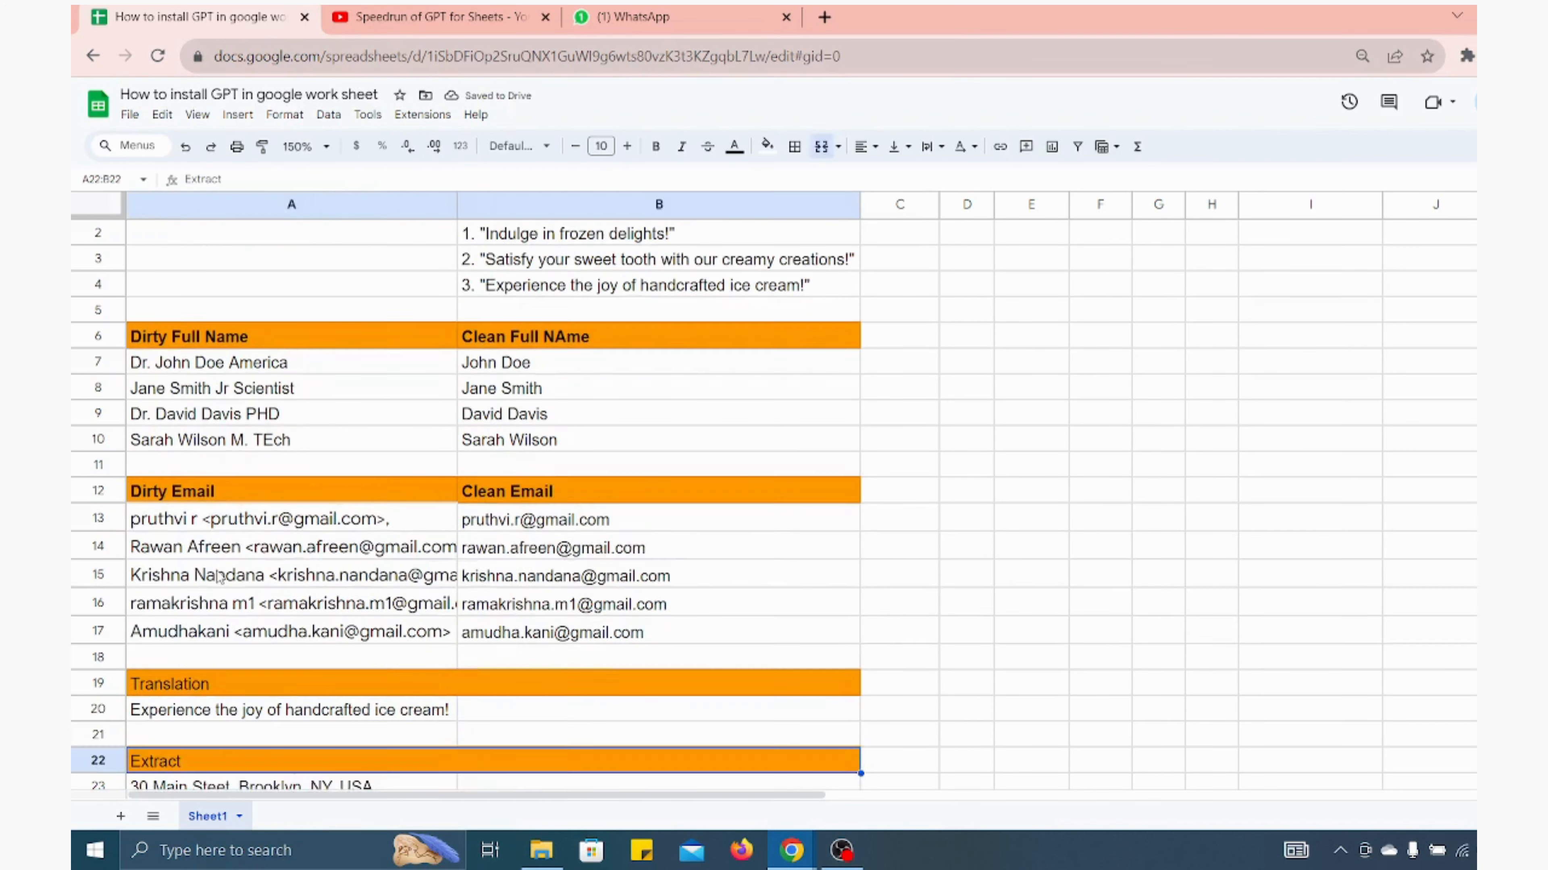
pyautogui.press('Down')
pyautogui.press('Down')
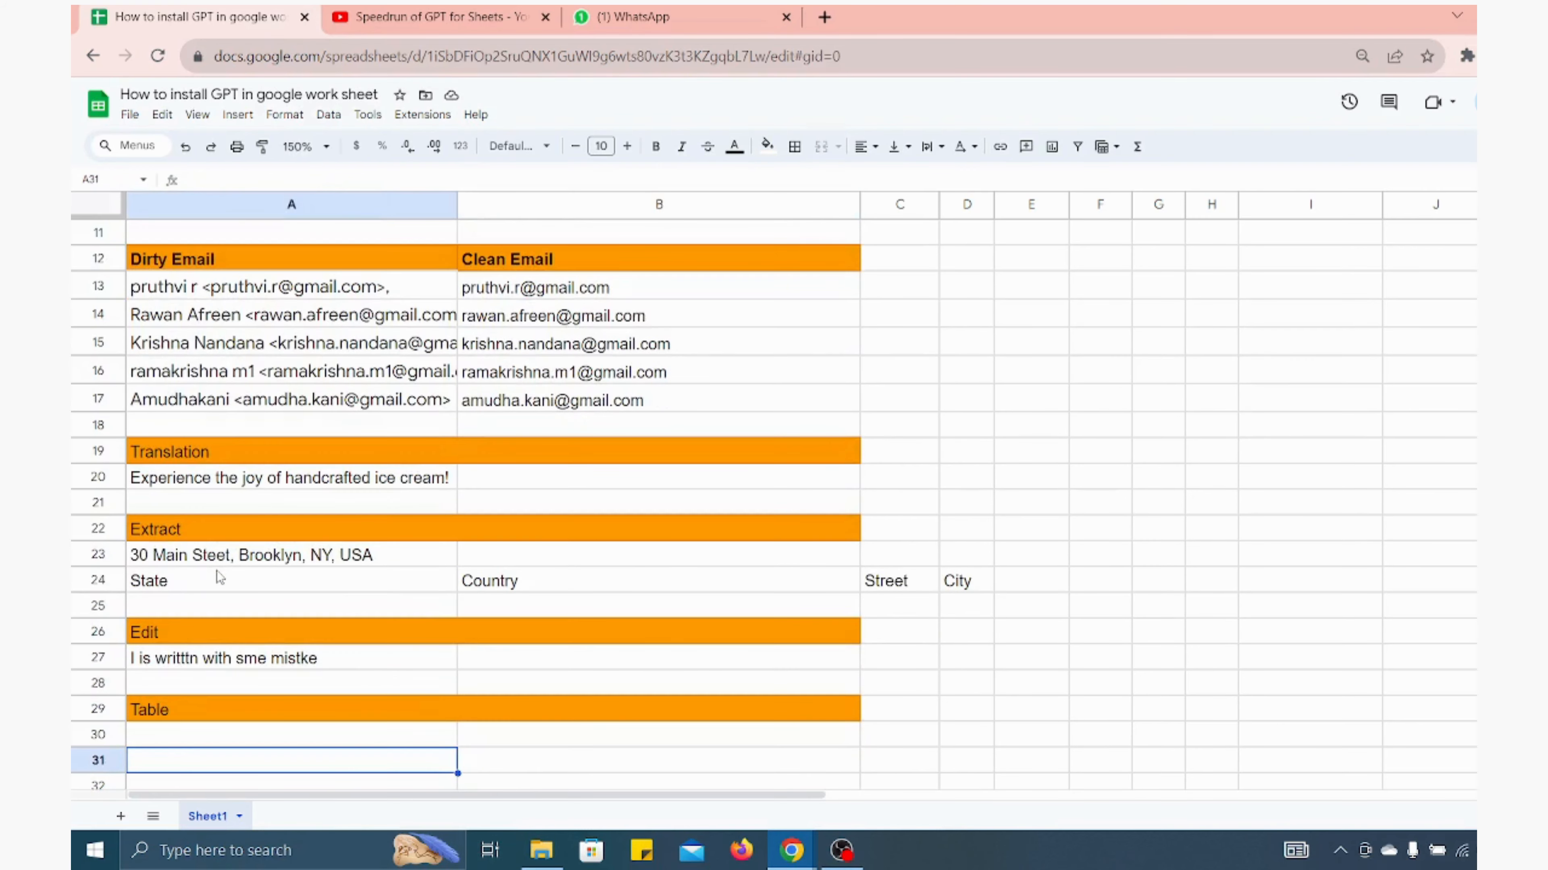
# In B20, enter =GPT("Translate this to spanish",A20) to translate the sentence in A20
pyautogui.click(189, 485)
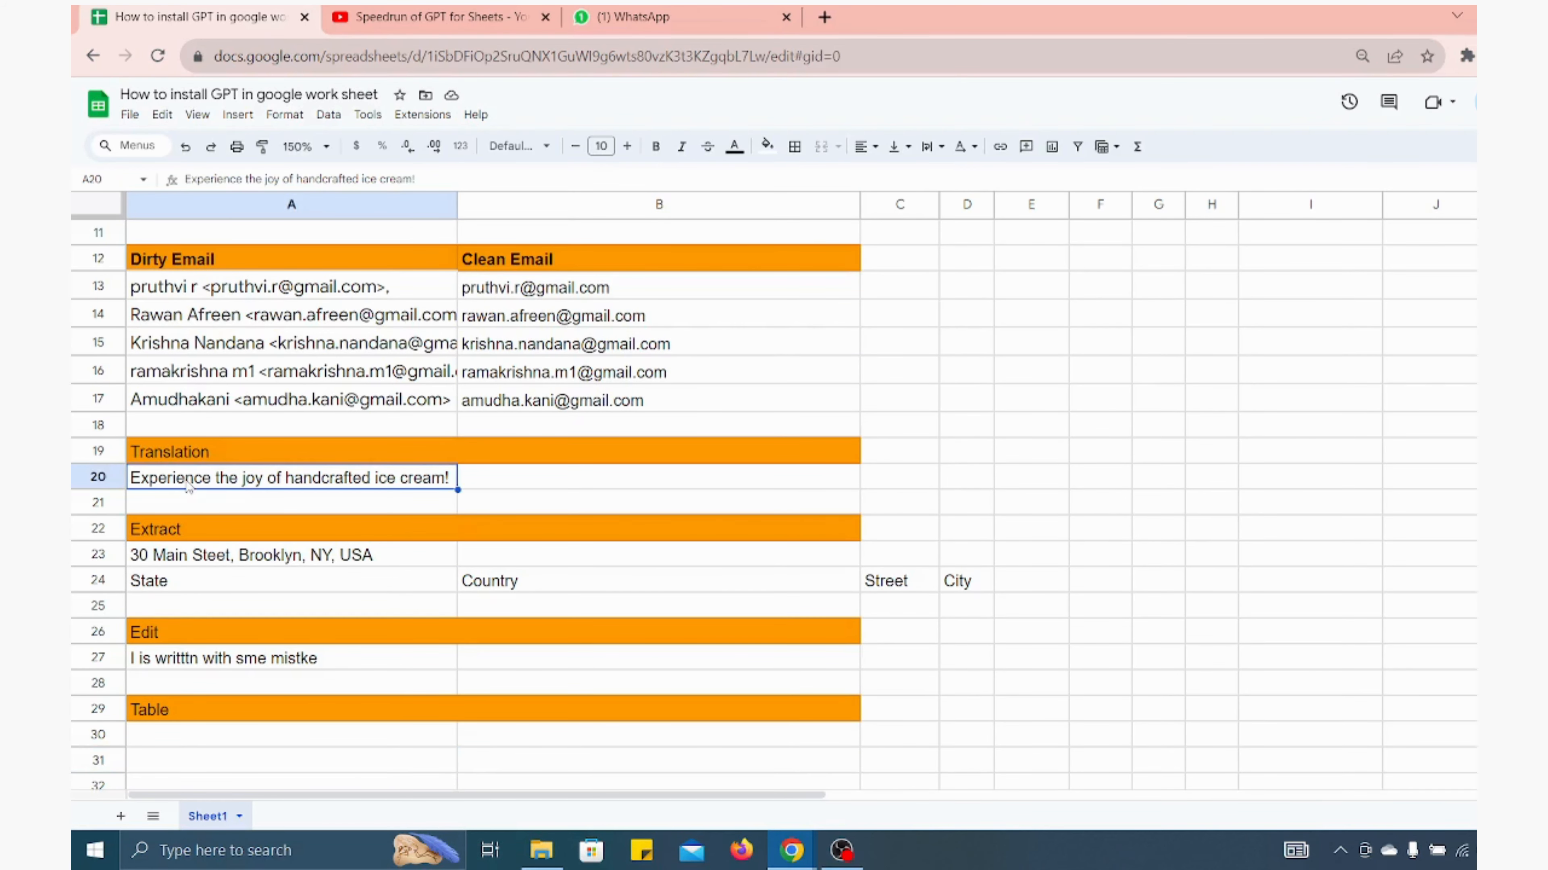
pyautogui.click(485, 483)
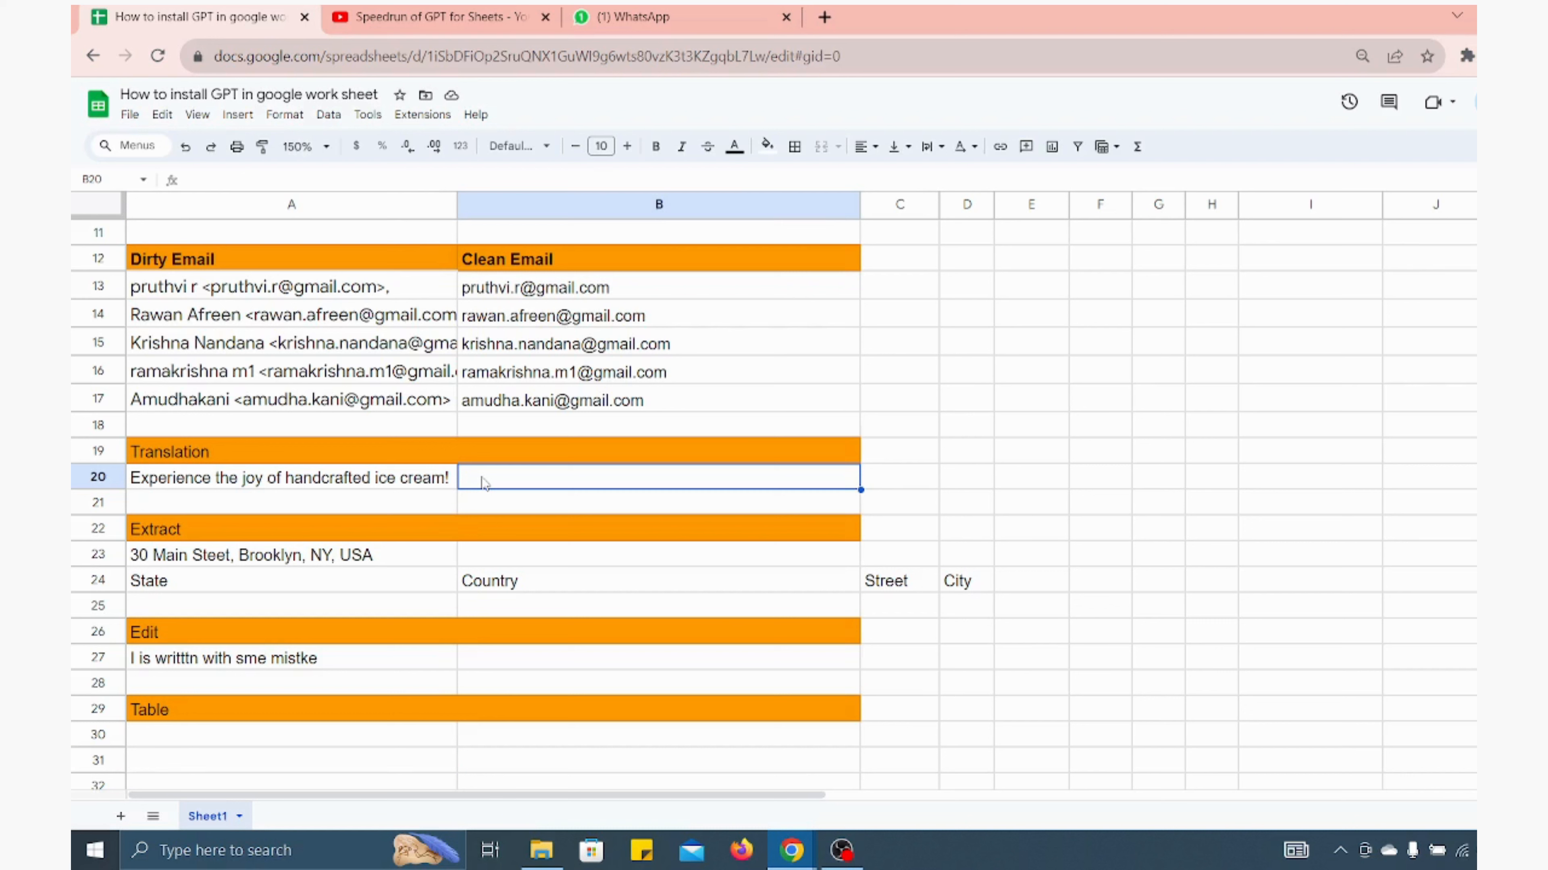
pyautogui.write('=')
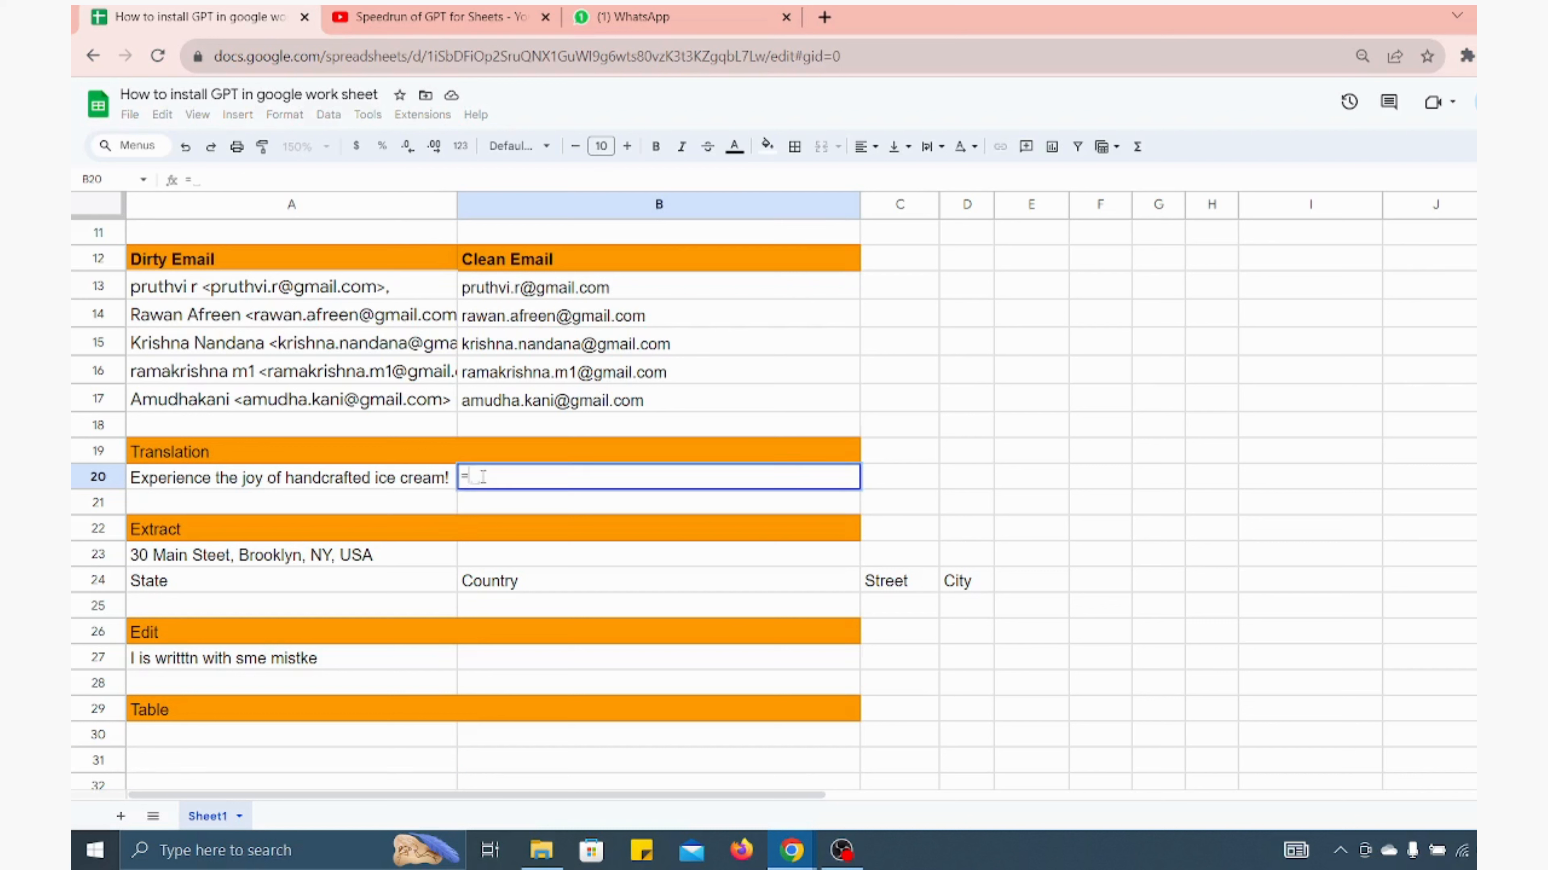
pyautogui.write('GP')
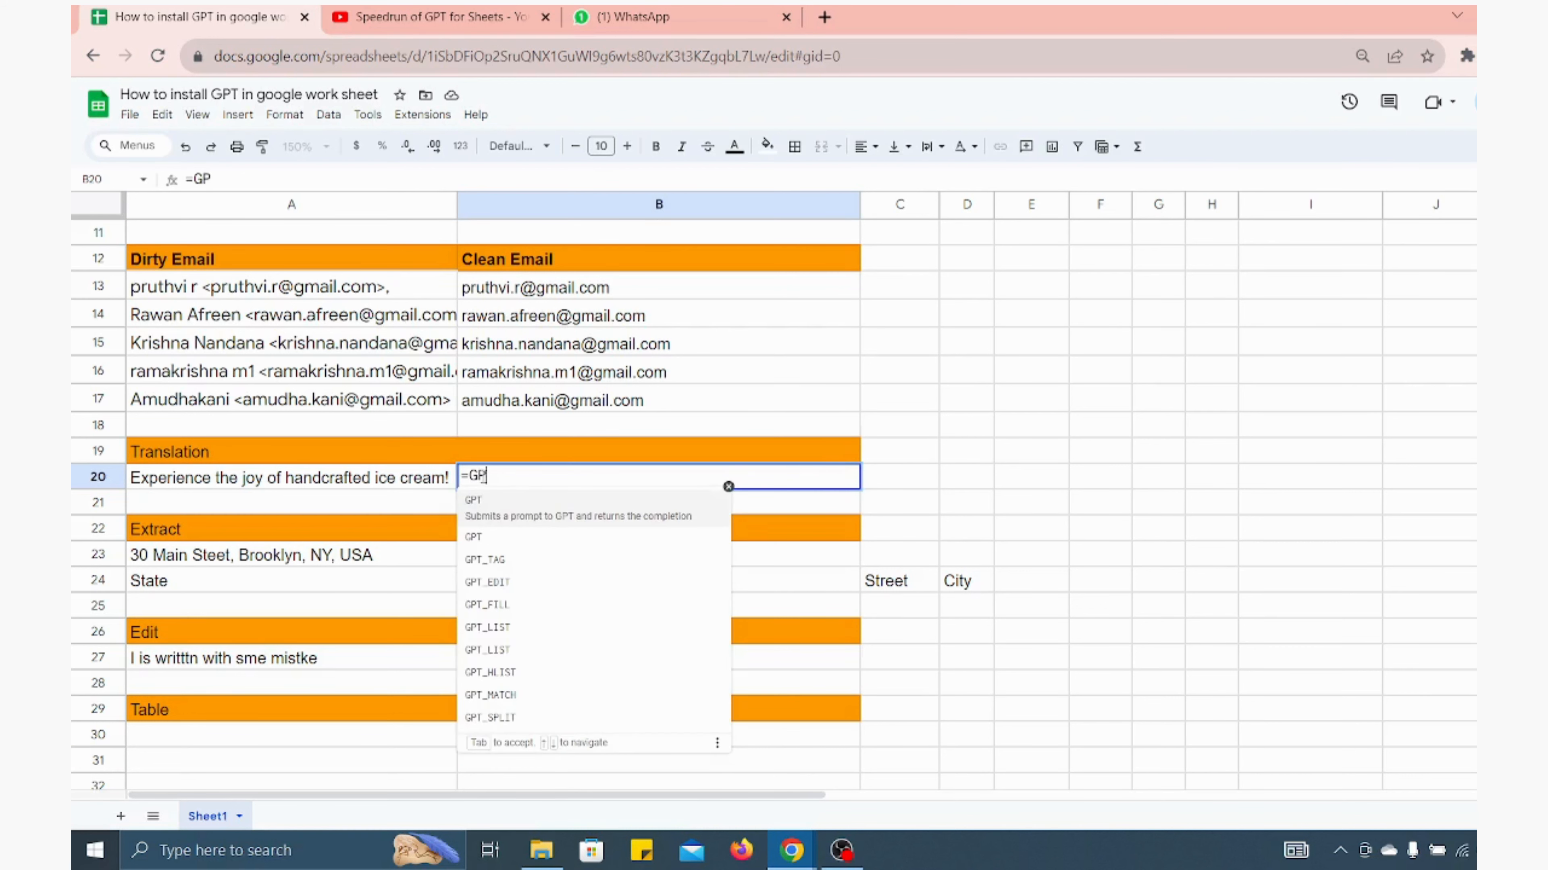
pyautogui.write('T(')
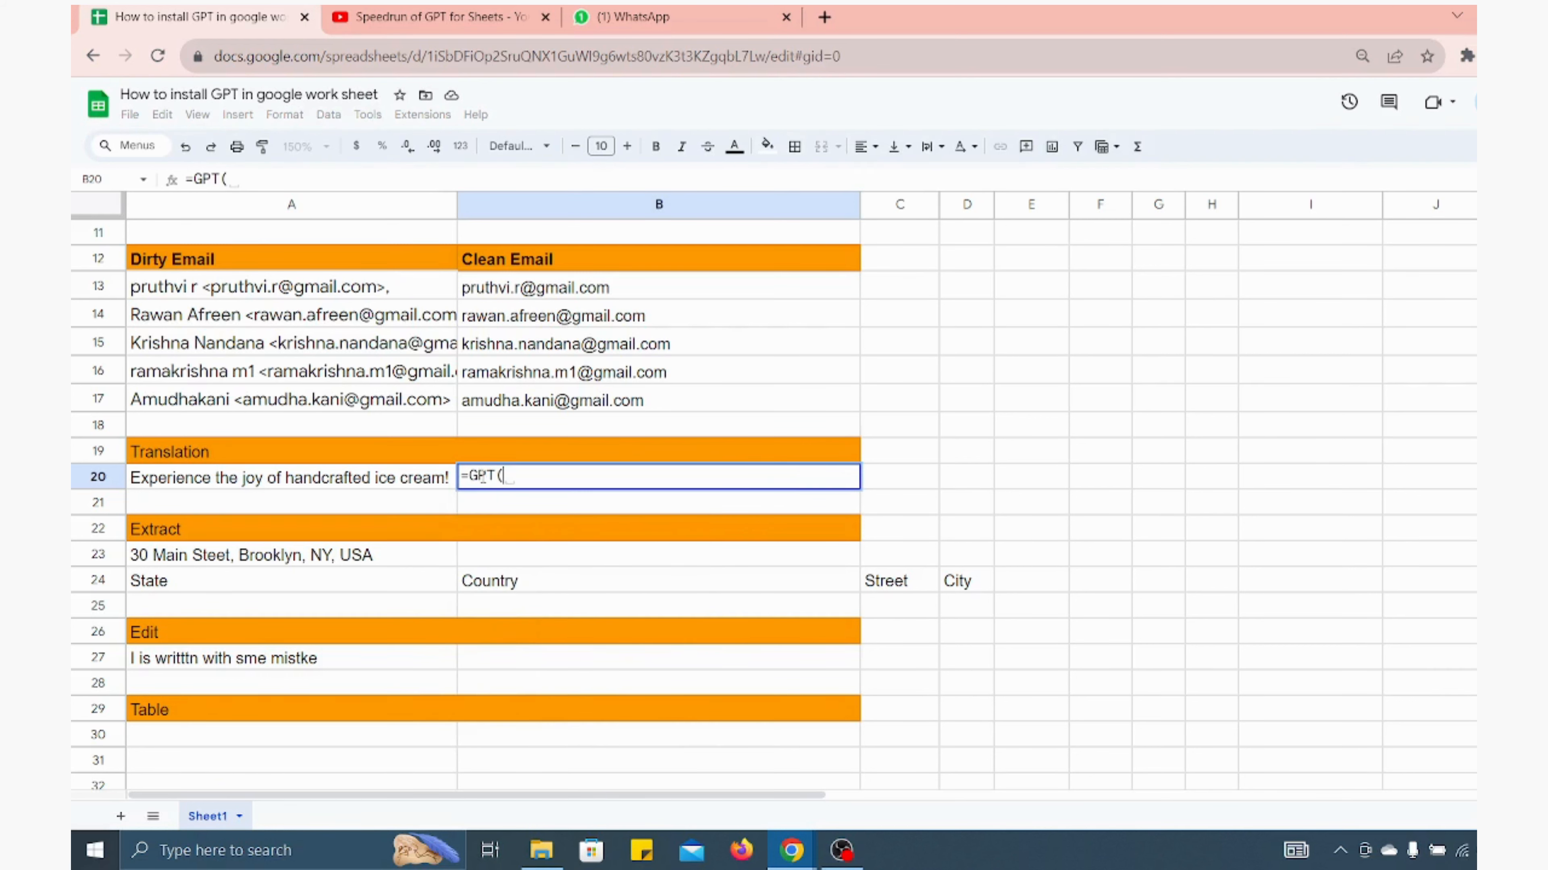
pyautogui.write('"')
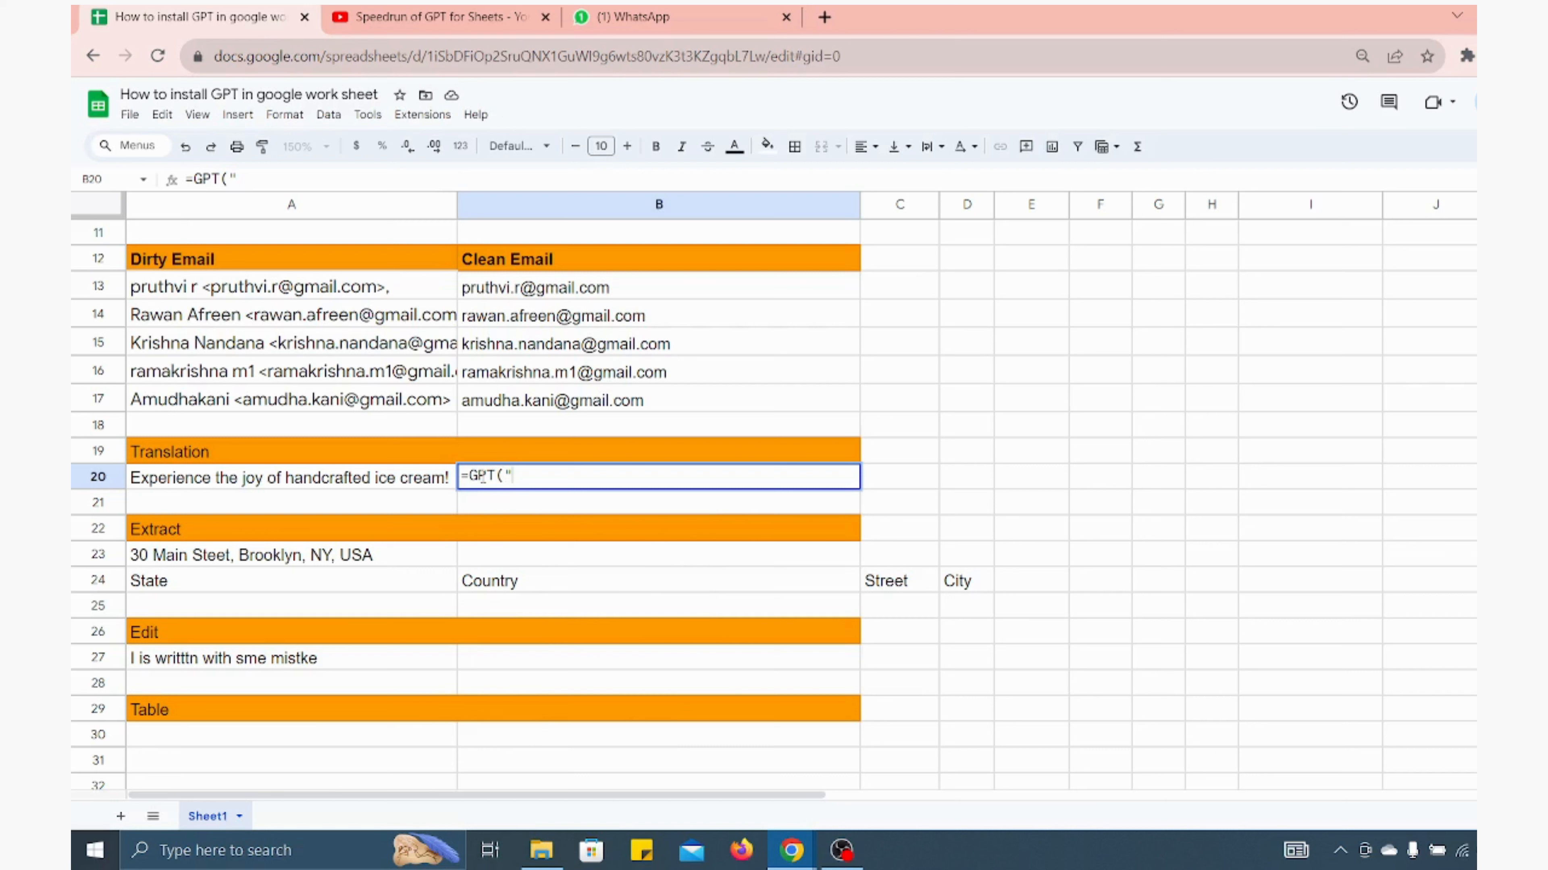
pyautogui.write('Translate this t')
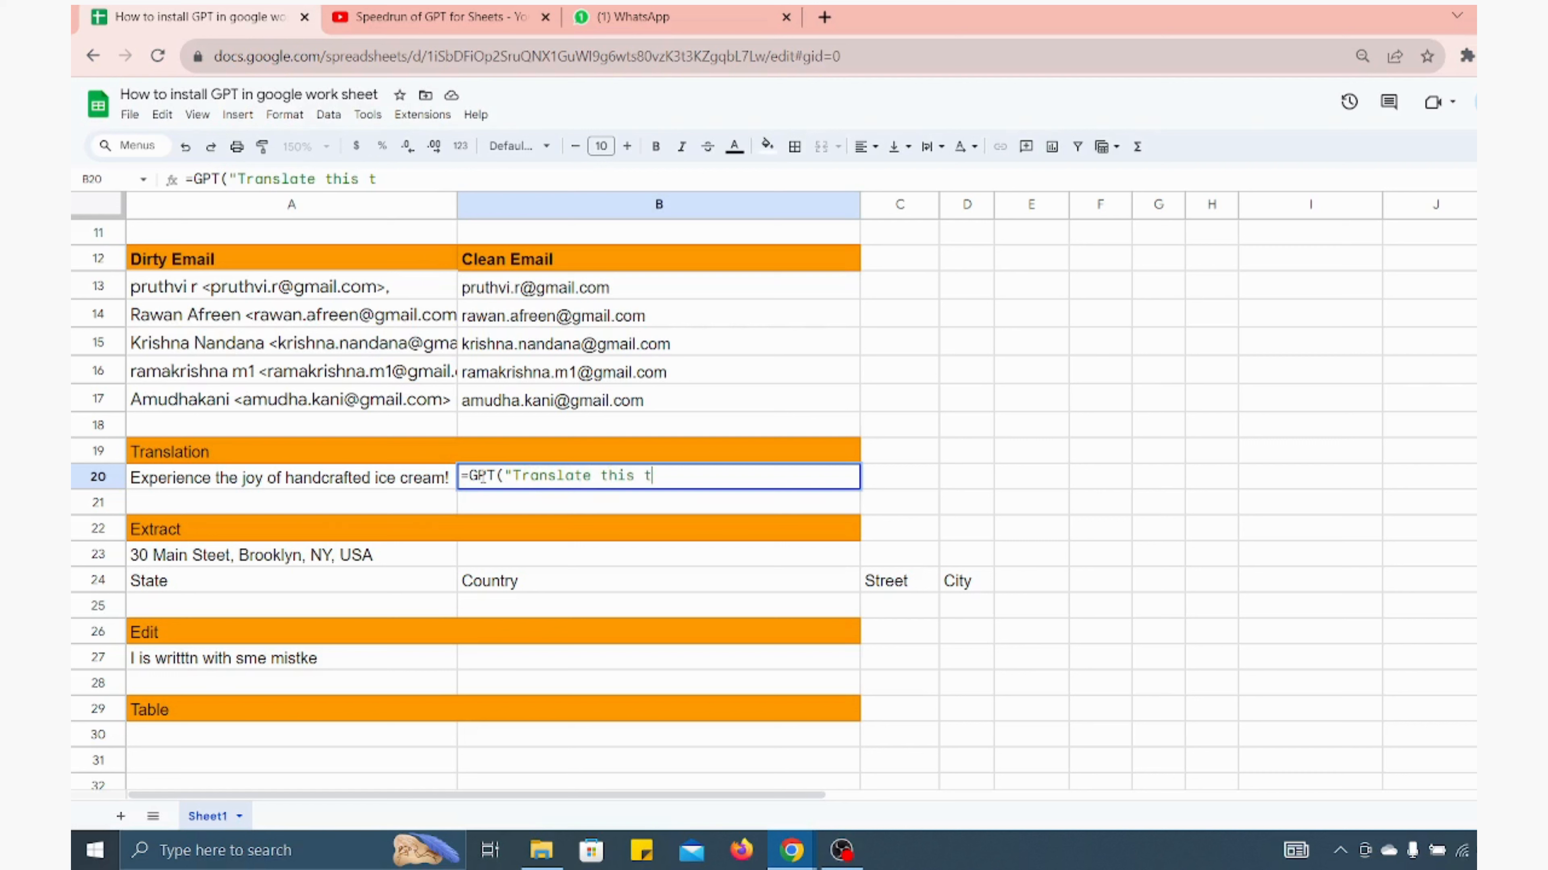
pyautogui.write('o spanish"')
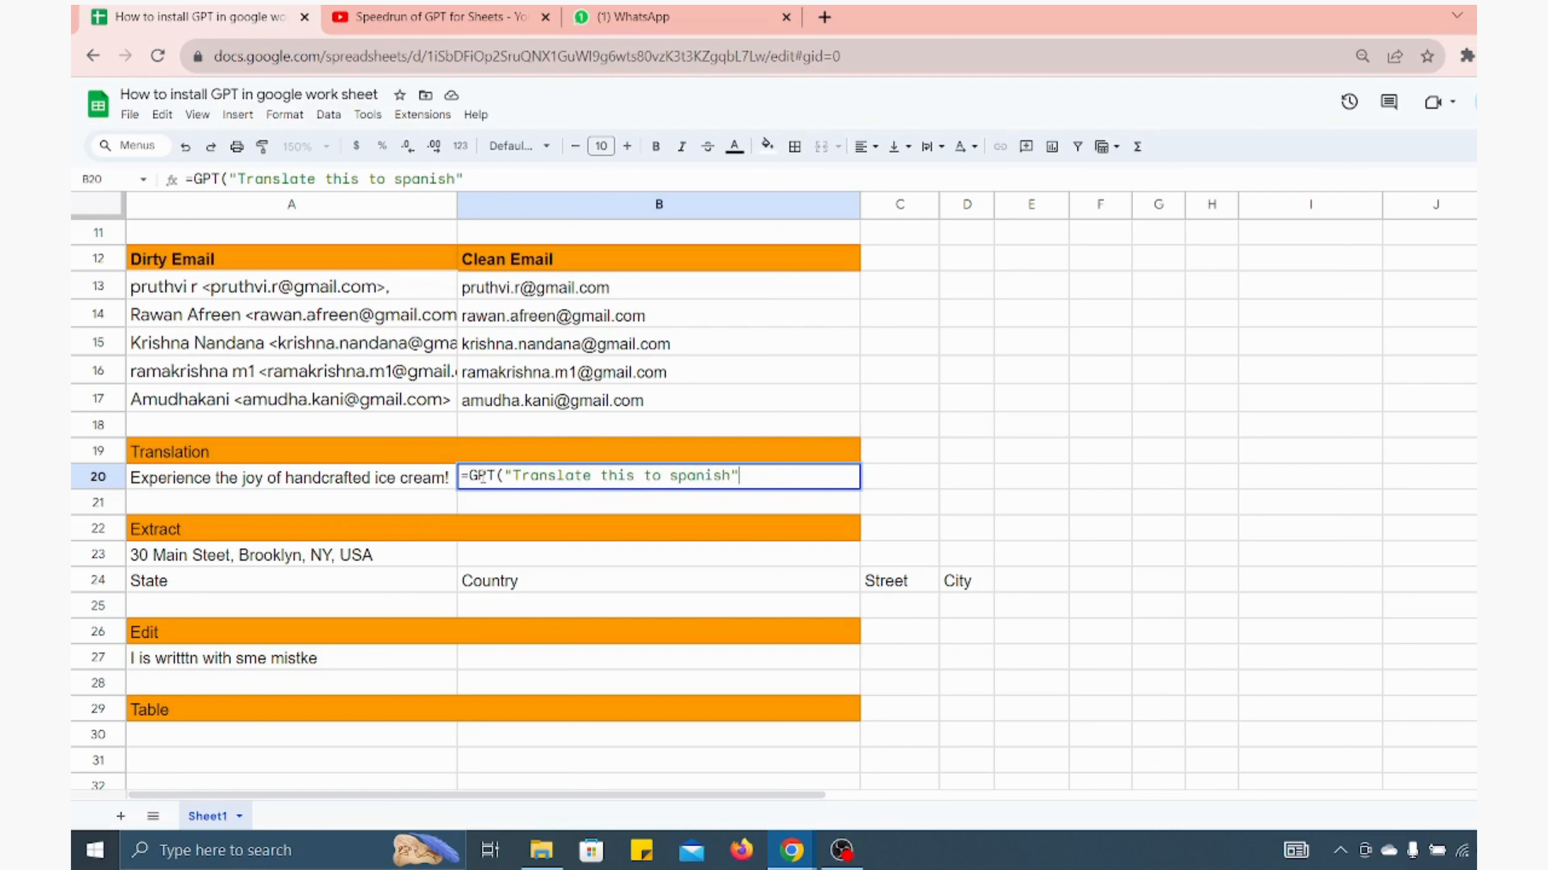
pyautogui.write(',')
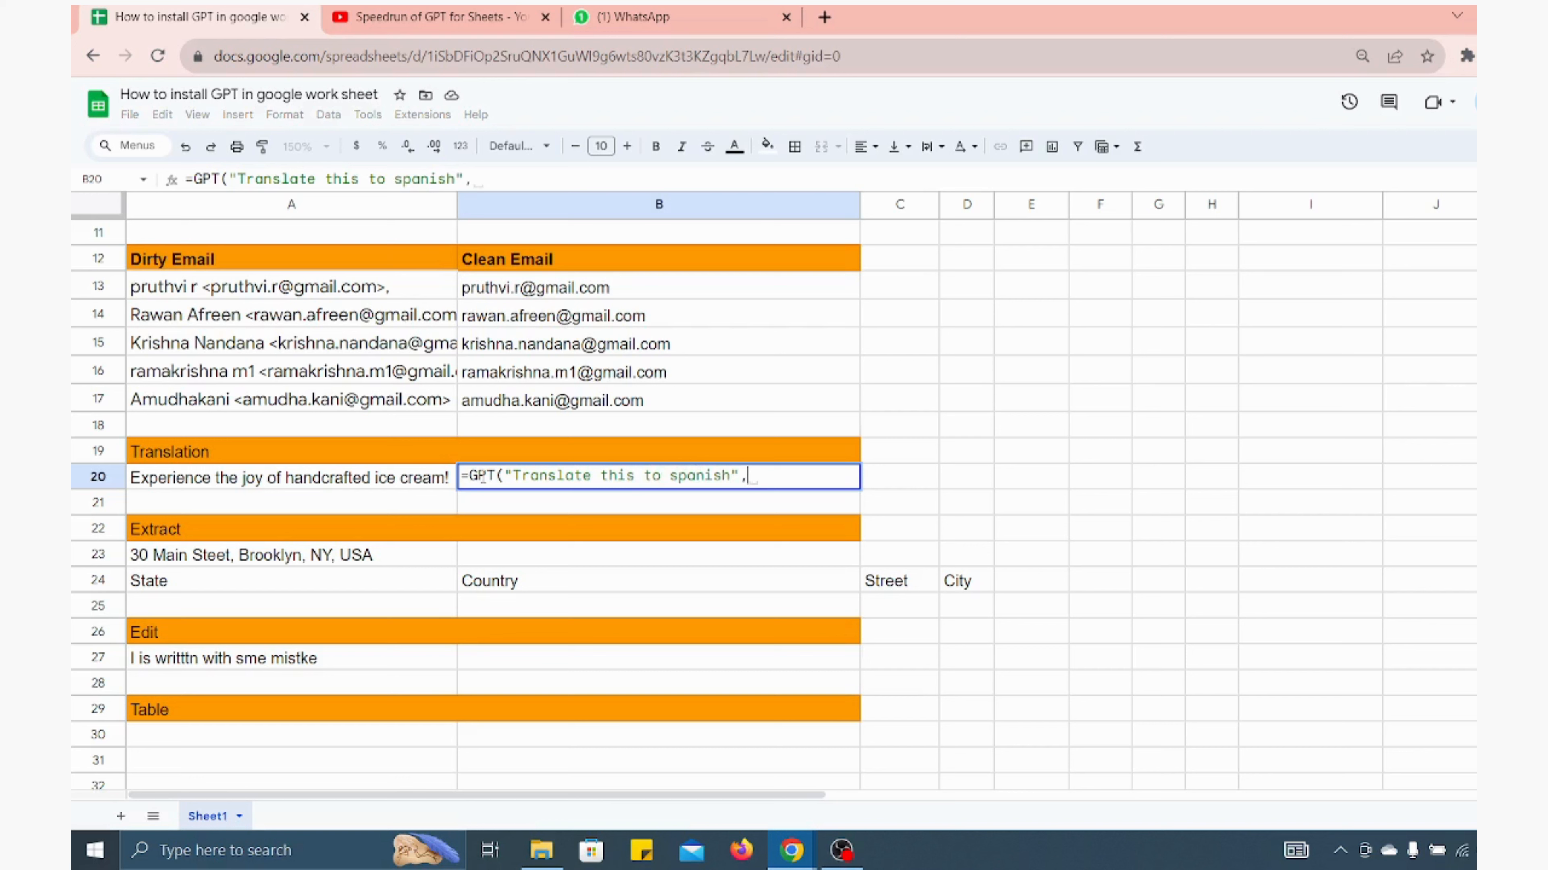
pyautogui.click(393, 481)
pyautogui.write(')')
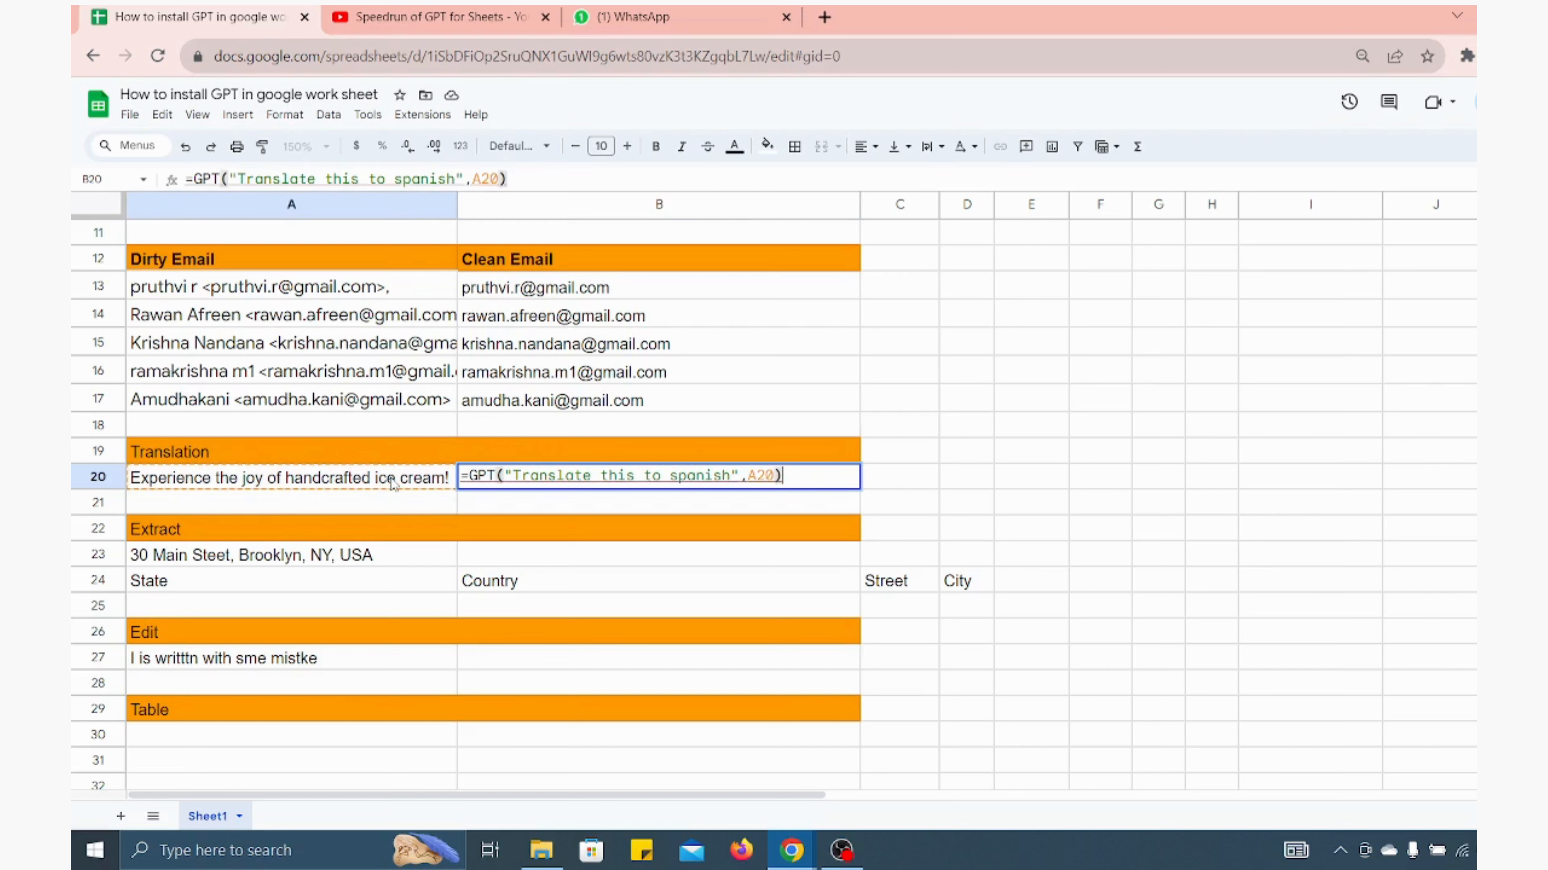
pyautogui.press('Return')
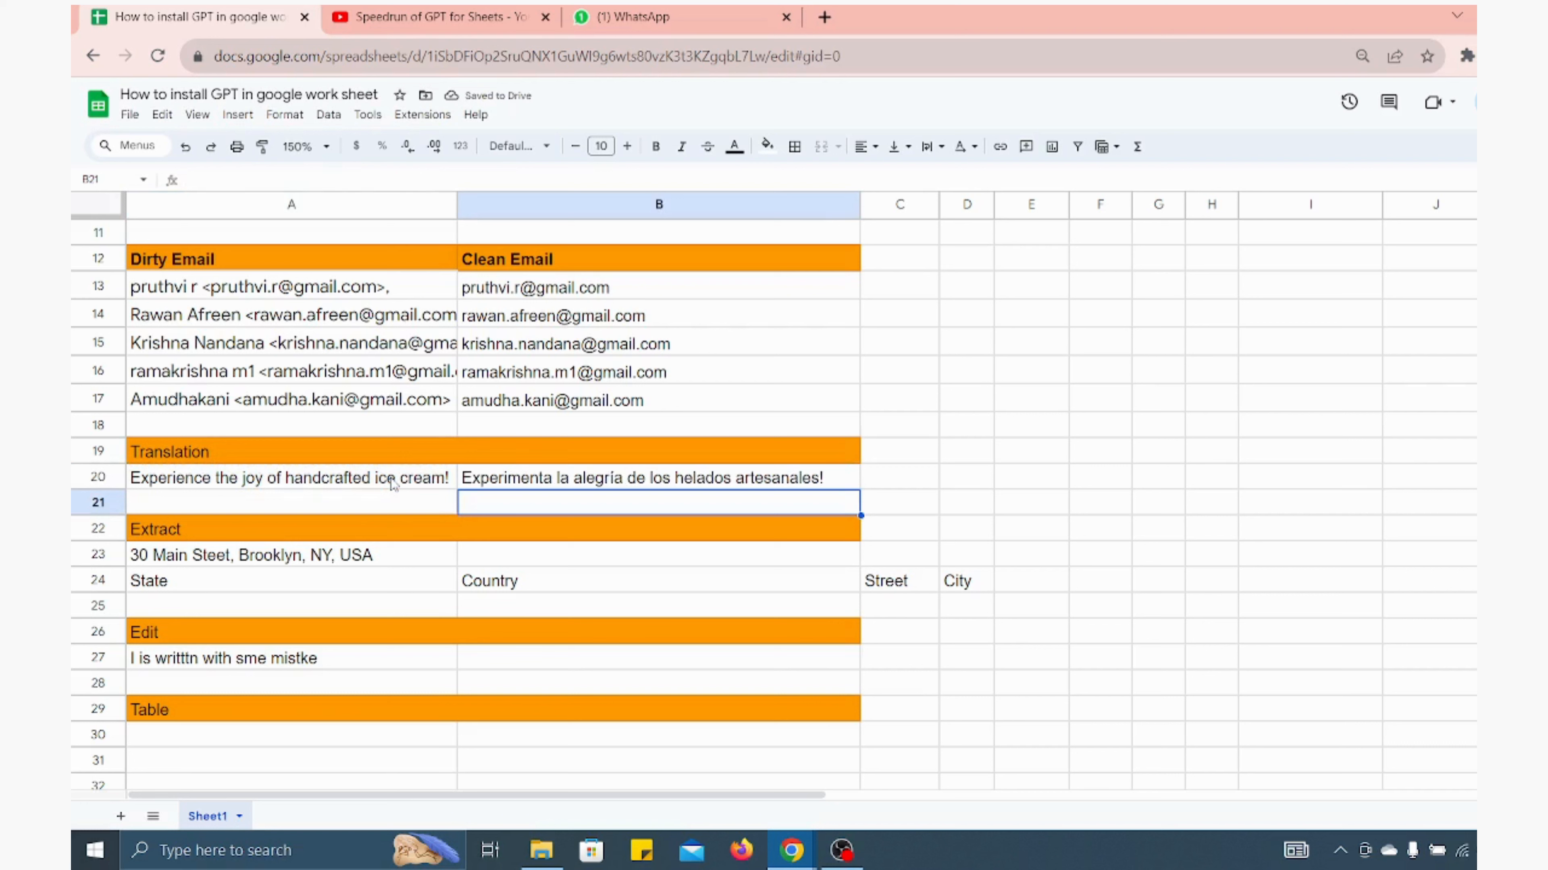
pyautogui.press('Up')
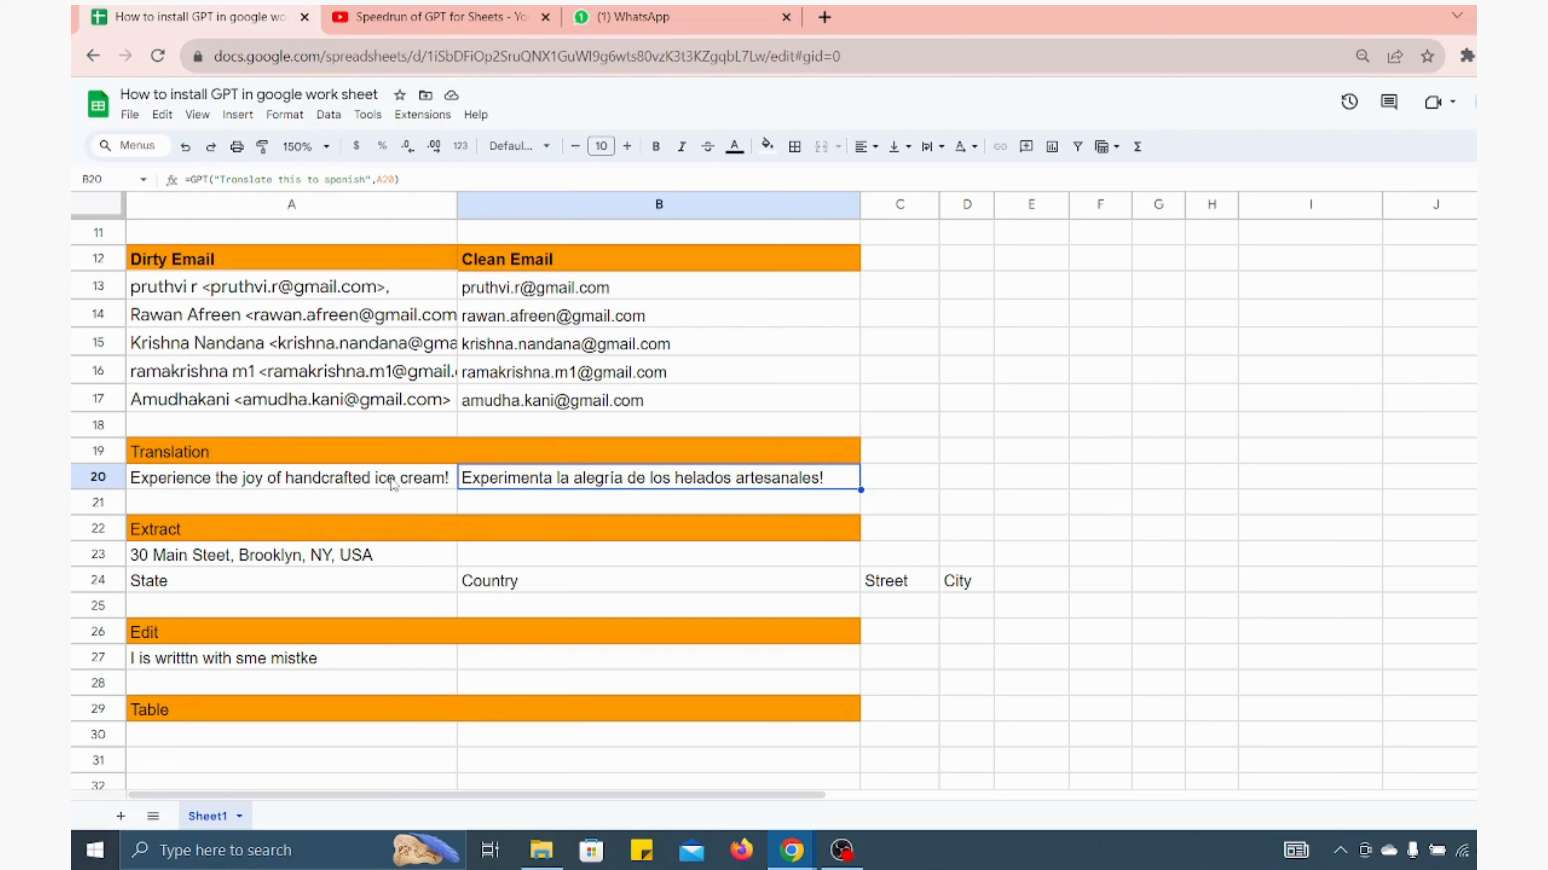
pyautogui.press('Down')
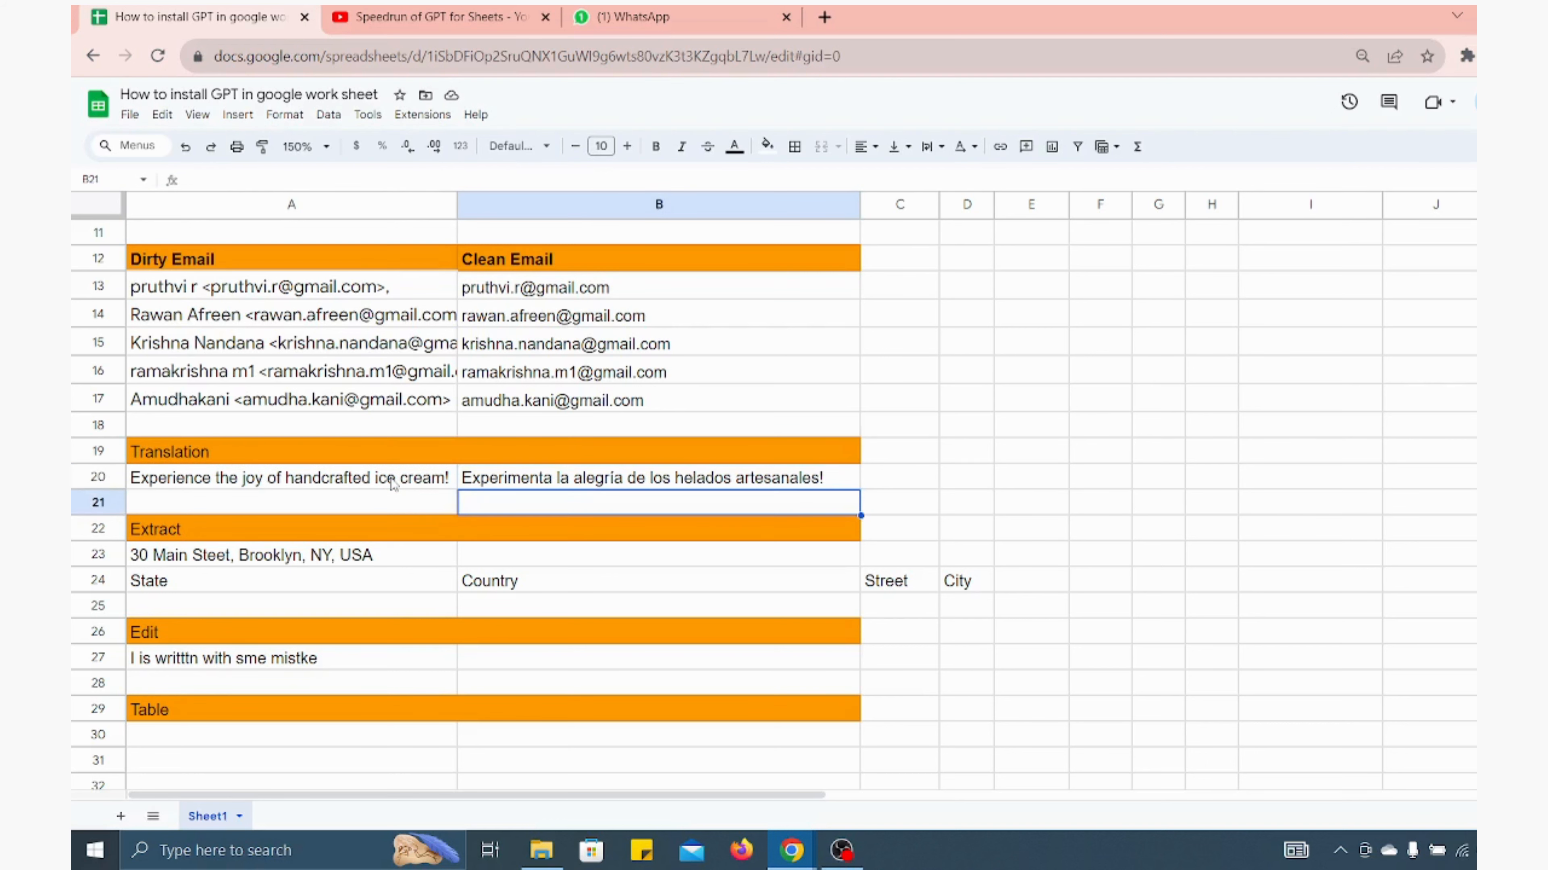
pyautogui.write('=G')
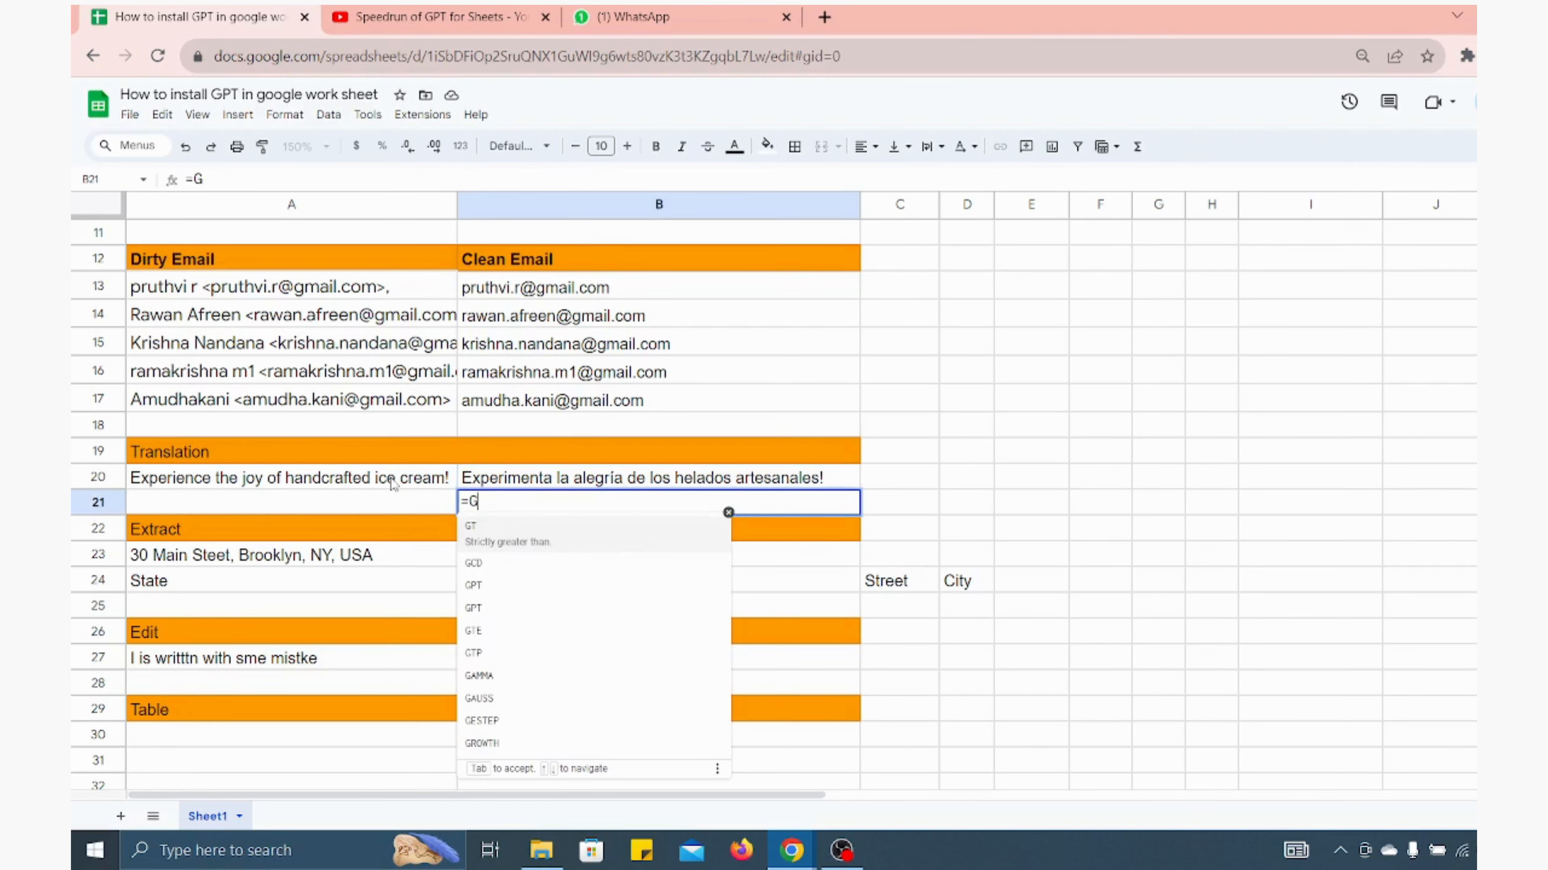
pyautogui.write('PT_T')
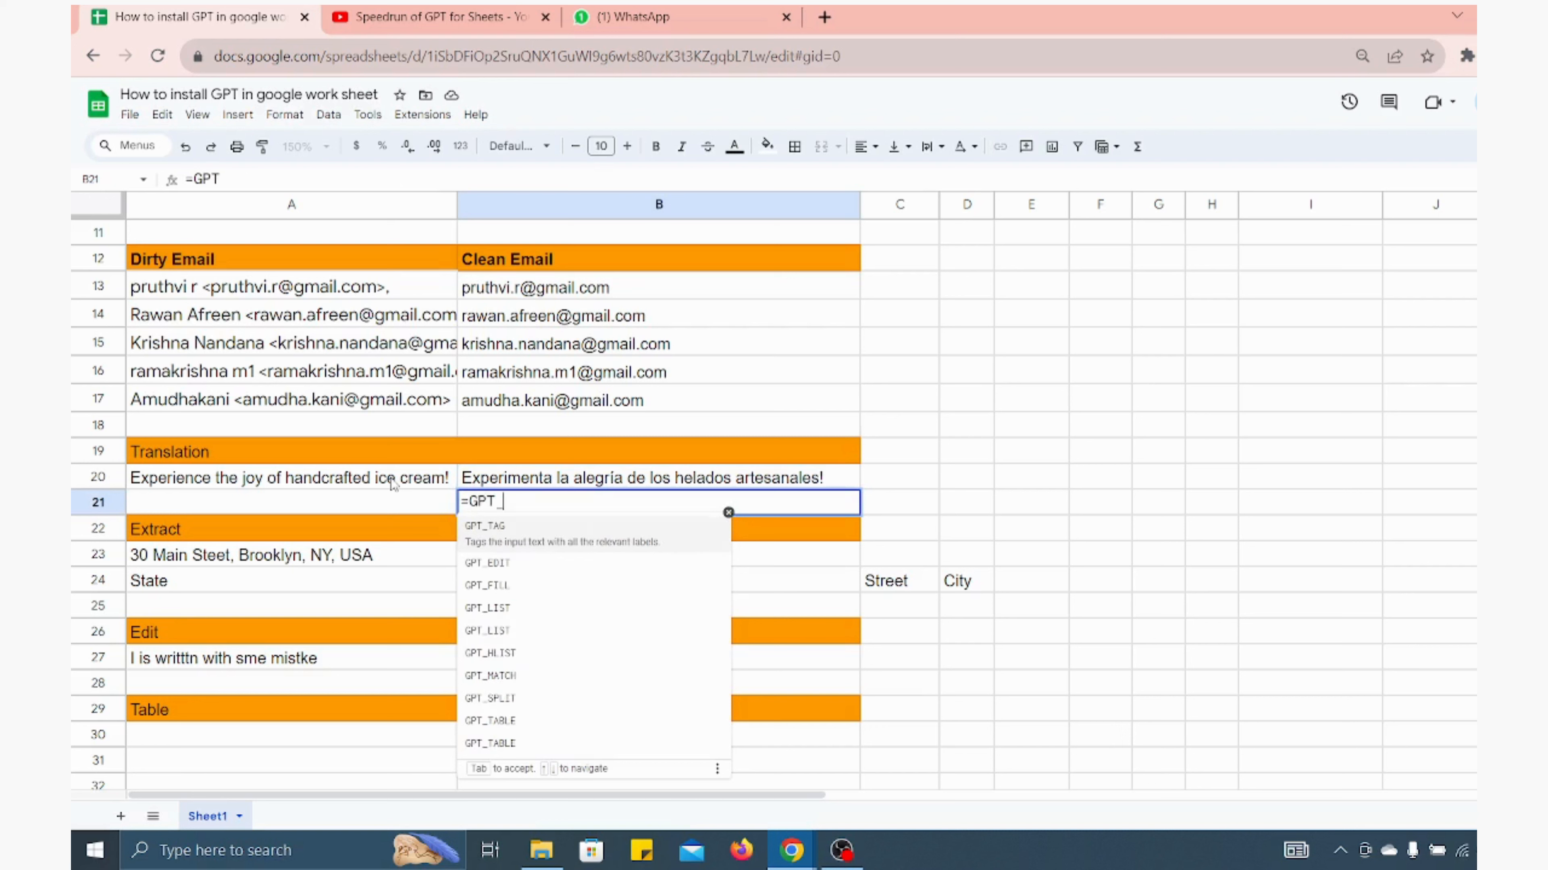
pyautogui.press('Down')
pyautogui.press('Down')
pyautogui.press('Down')
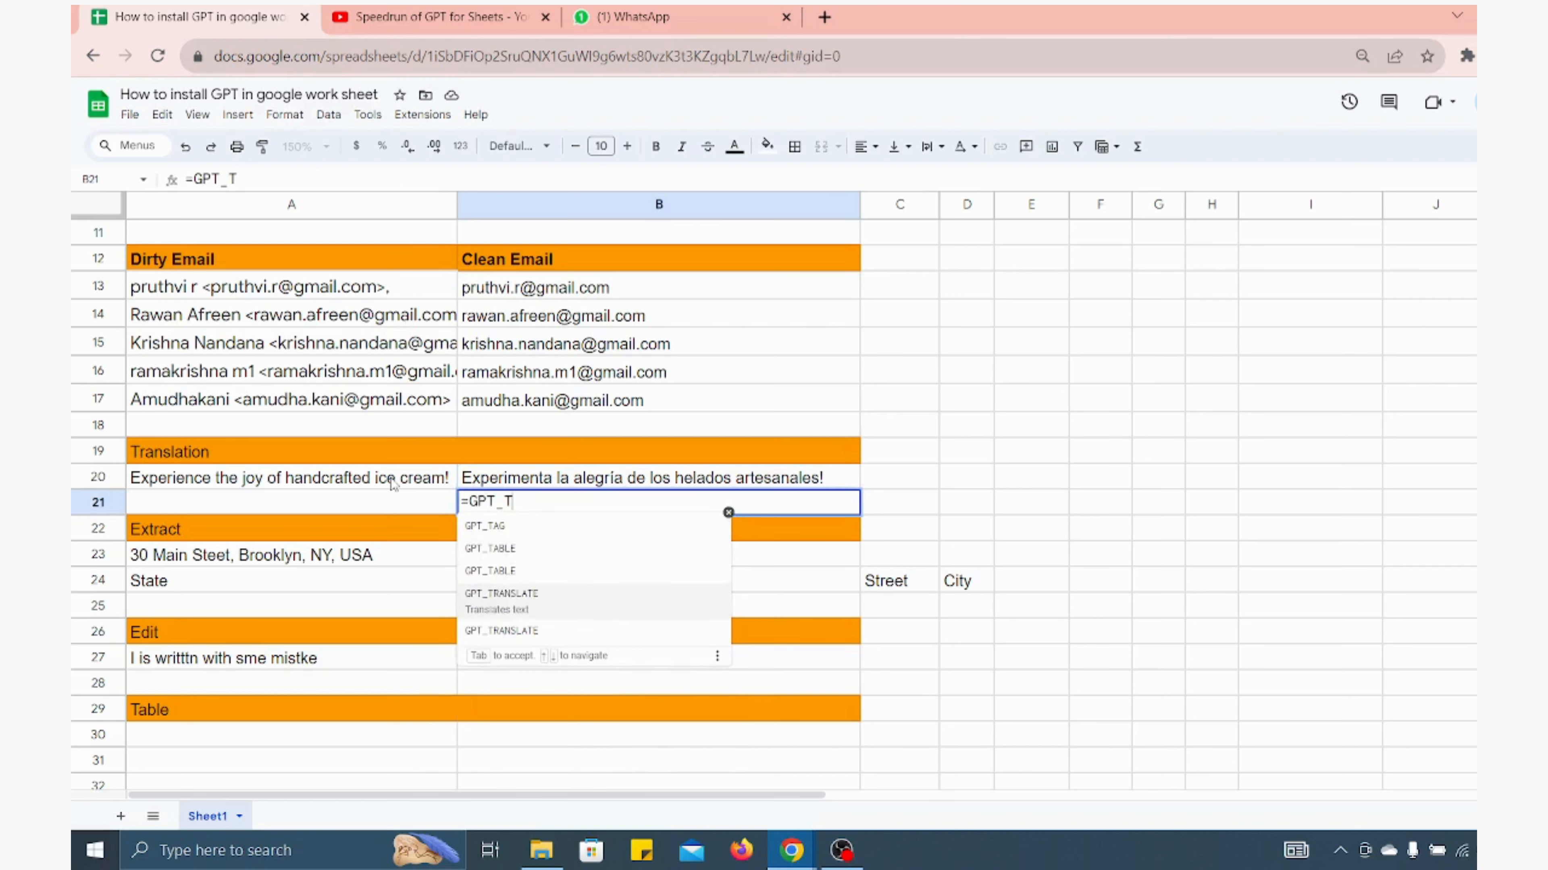
pyautogui.press('Tab')
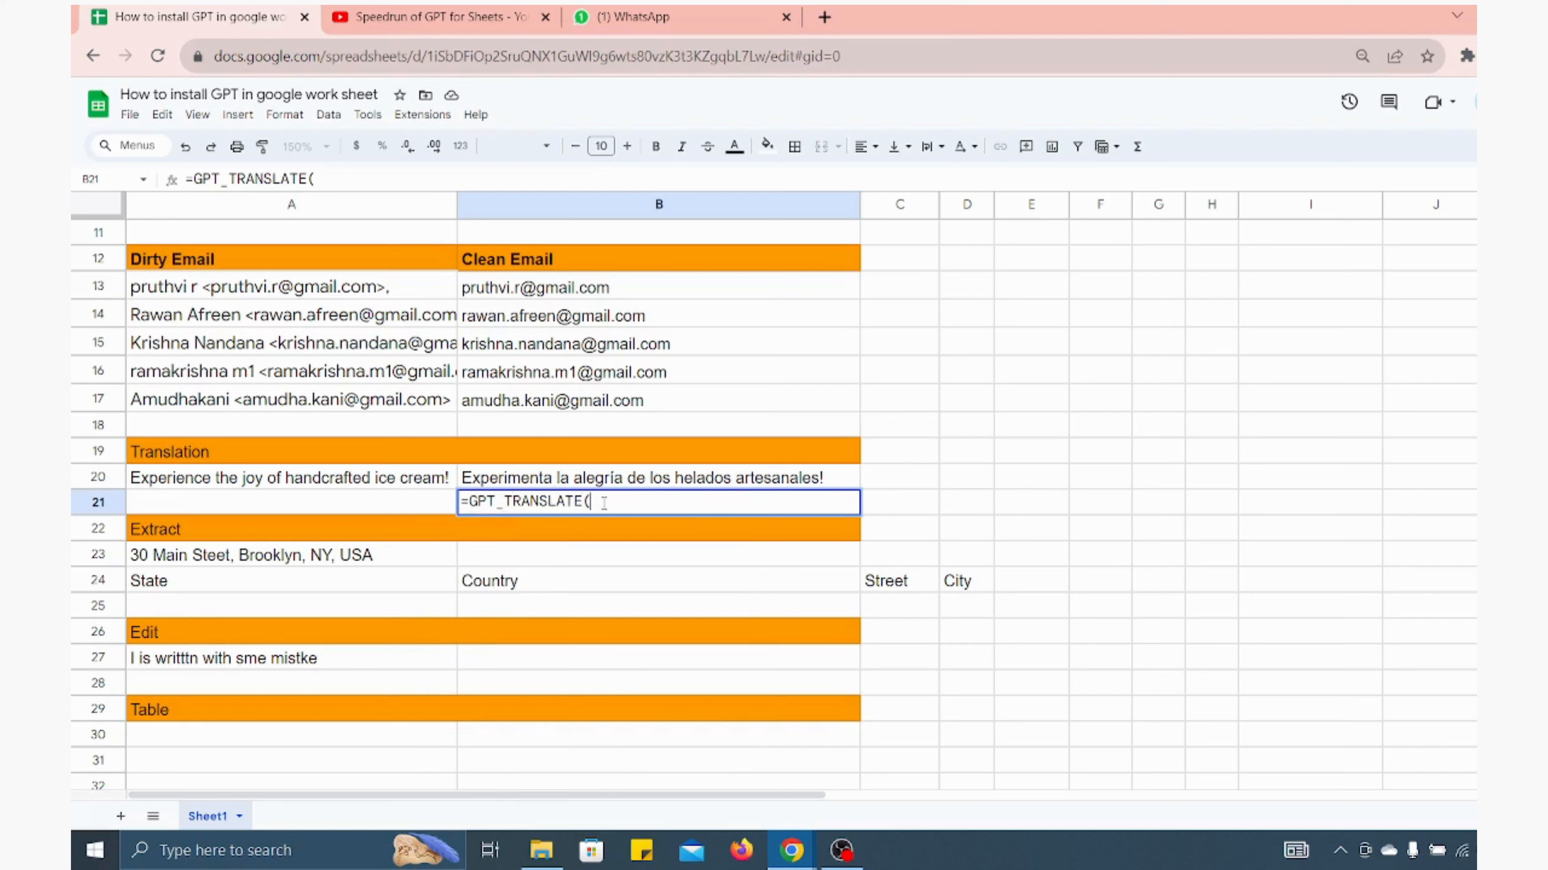
pyautogui.click(366, 485)
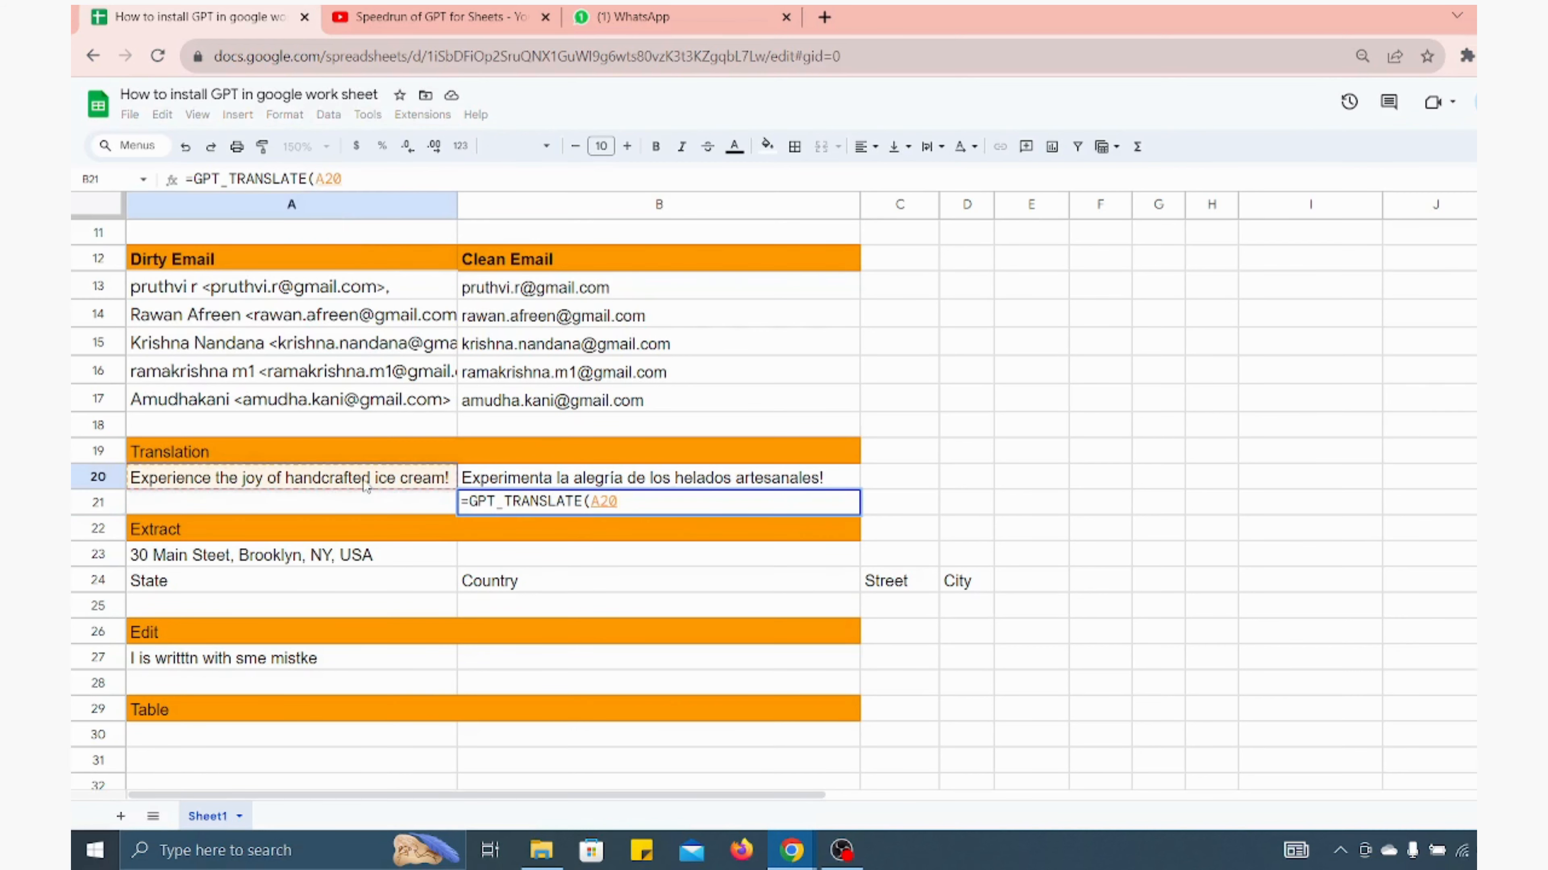
pyautogui.write(',"')
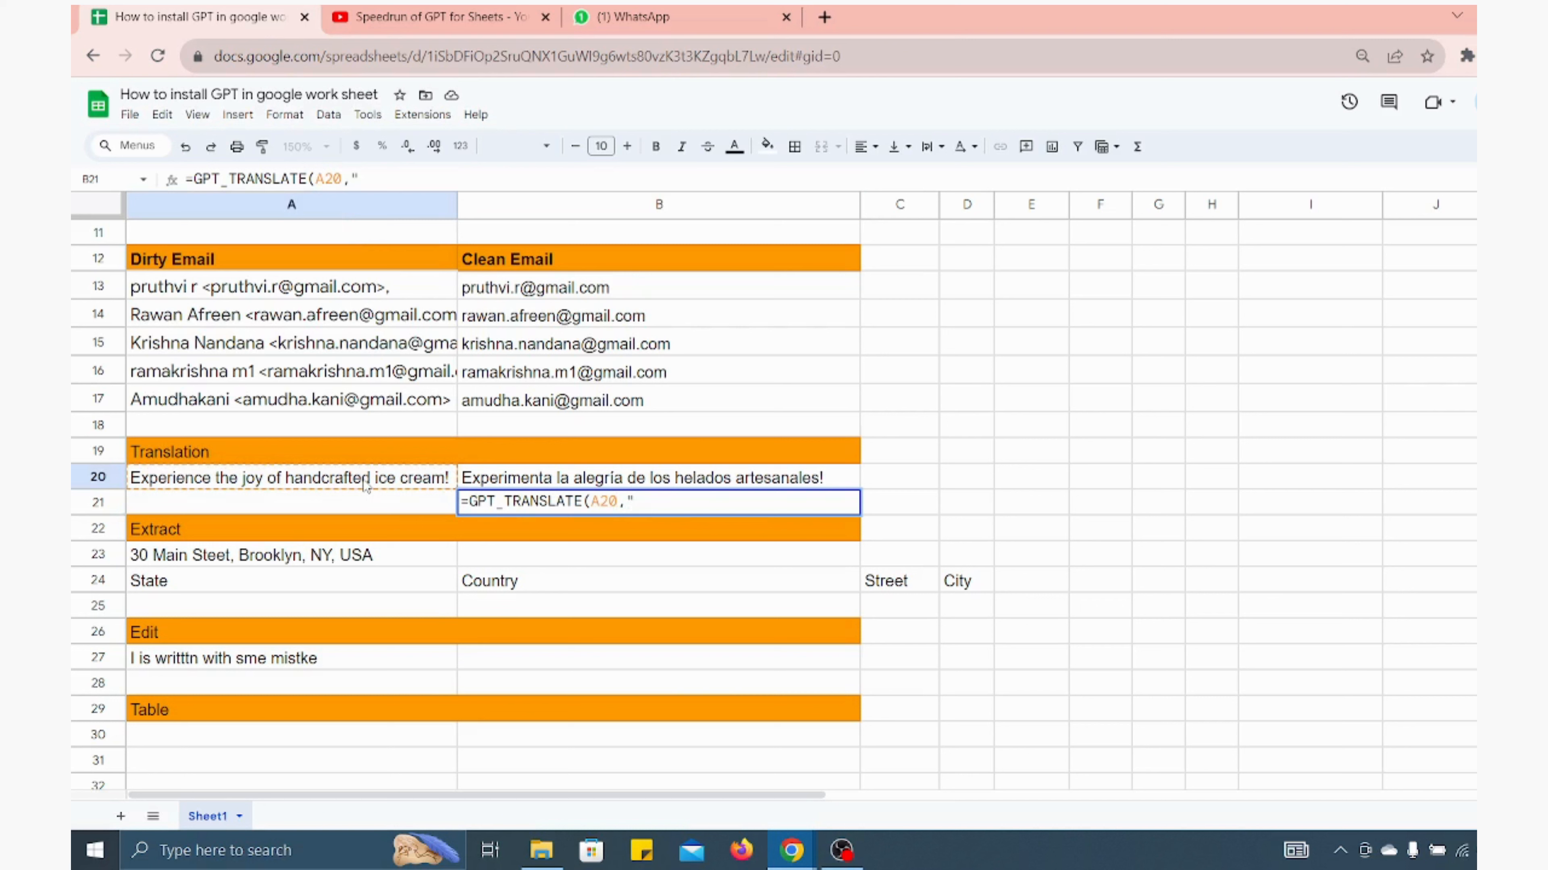
pyautogui.write('Spa')
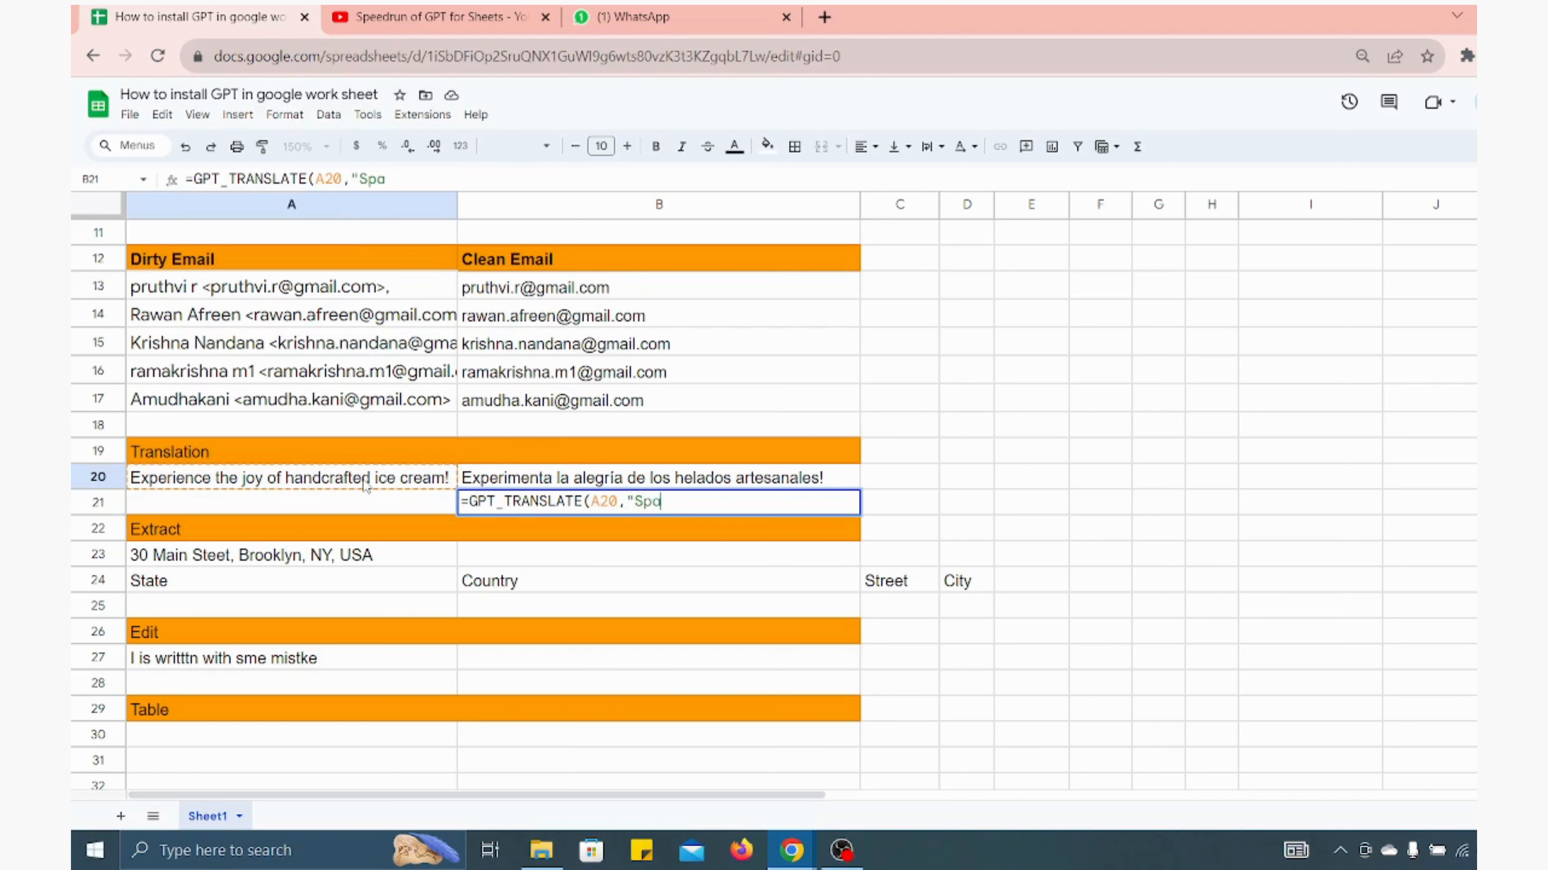
pyautogui.write('nish")')
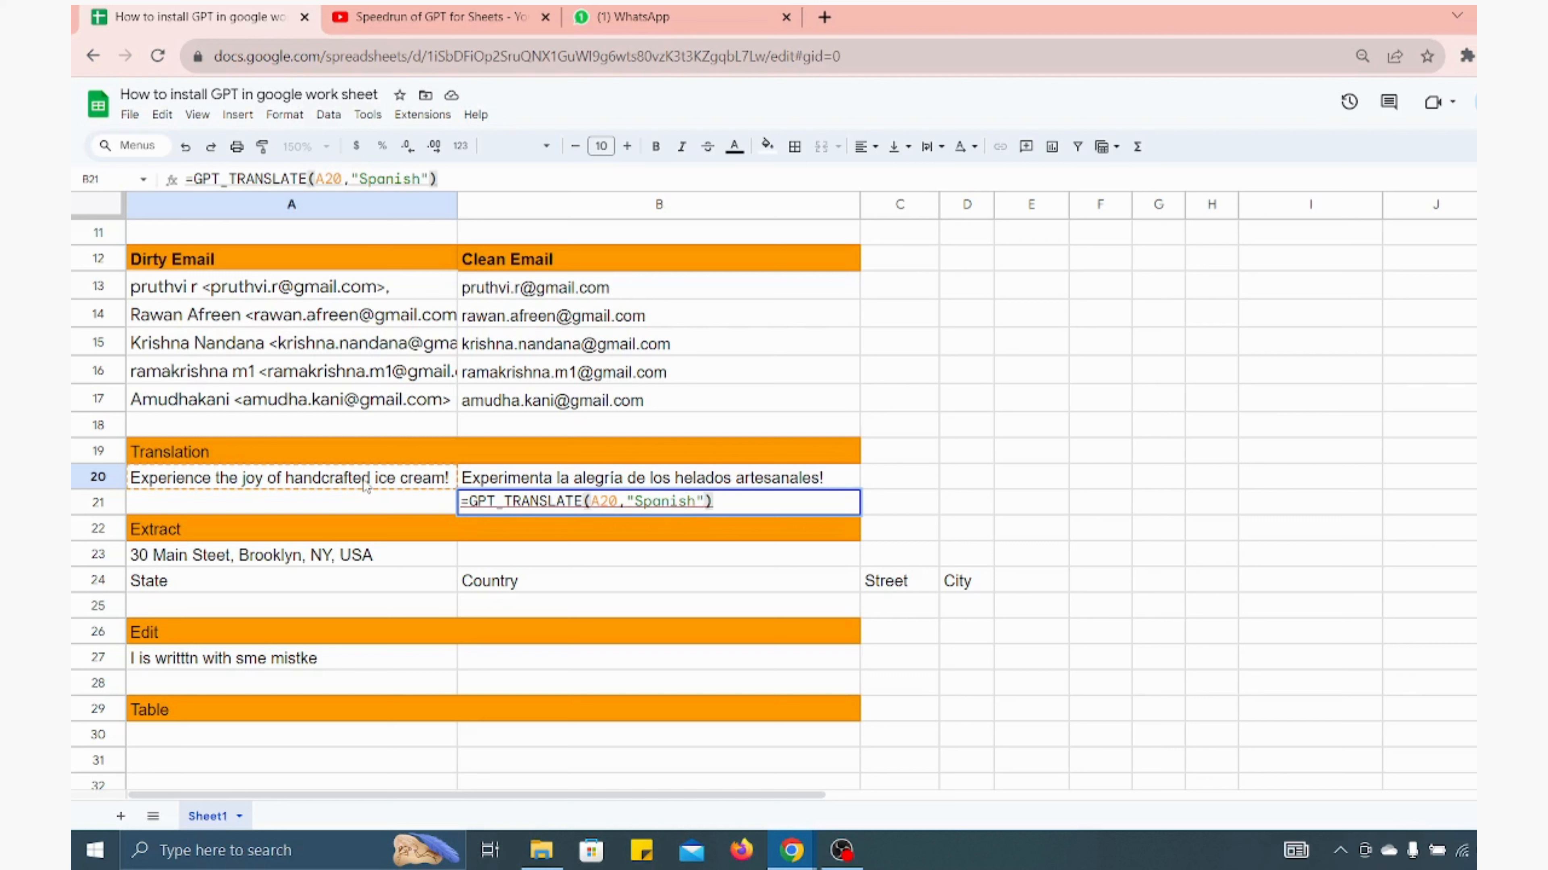
pyautogui.press('Escape')
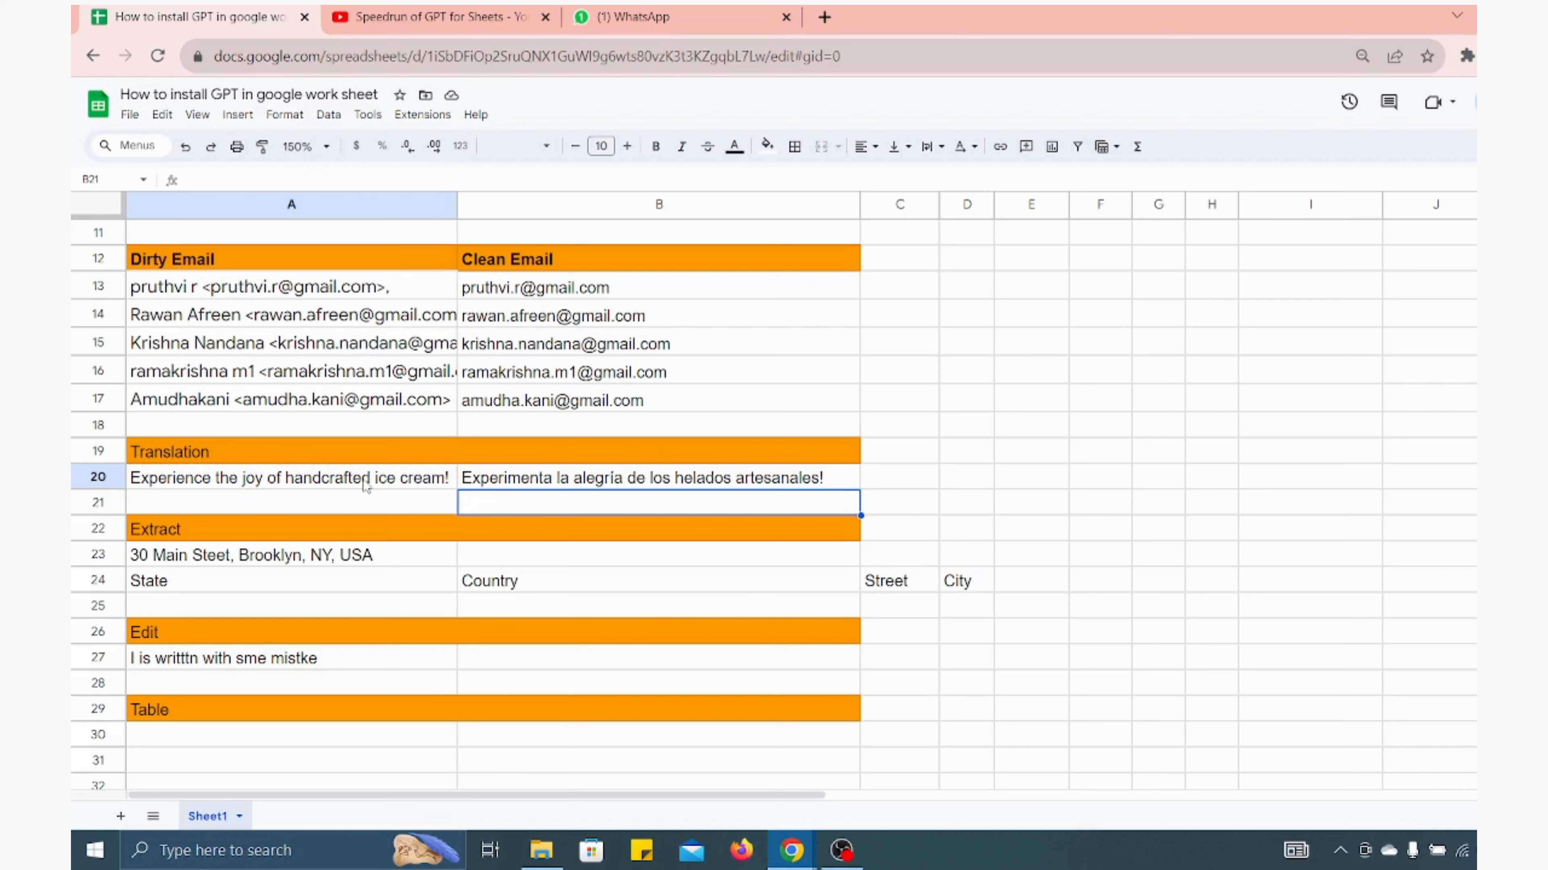
# Examine the Extract section's address, headers and the reference values stored far to the right in row 25
pyautogui.press('Down')
pyautogui.press('Down')
pyautogui.press('Down')
pyautogui.press('Down')
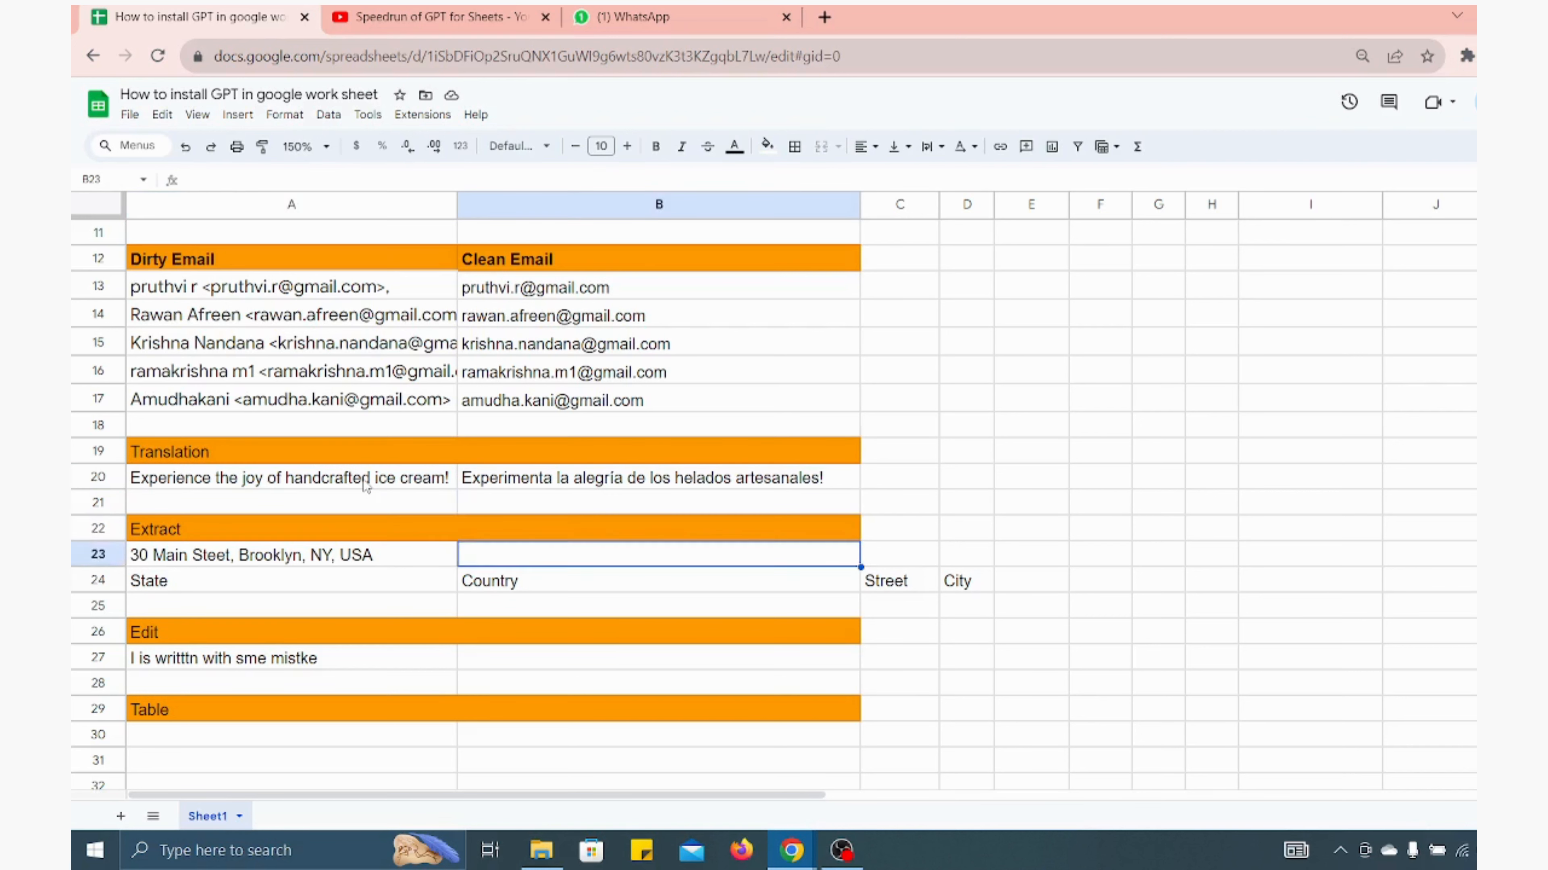
pyautogui.press('Left')
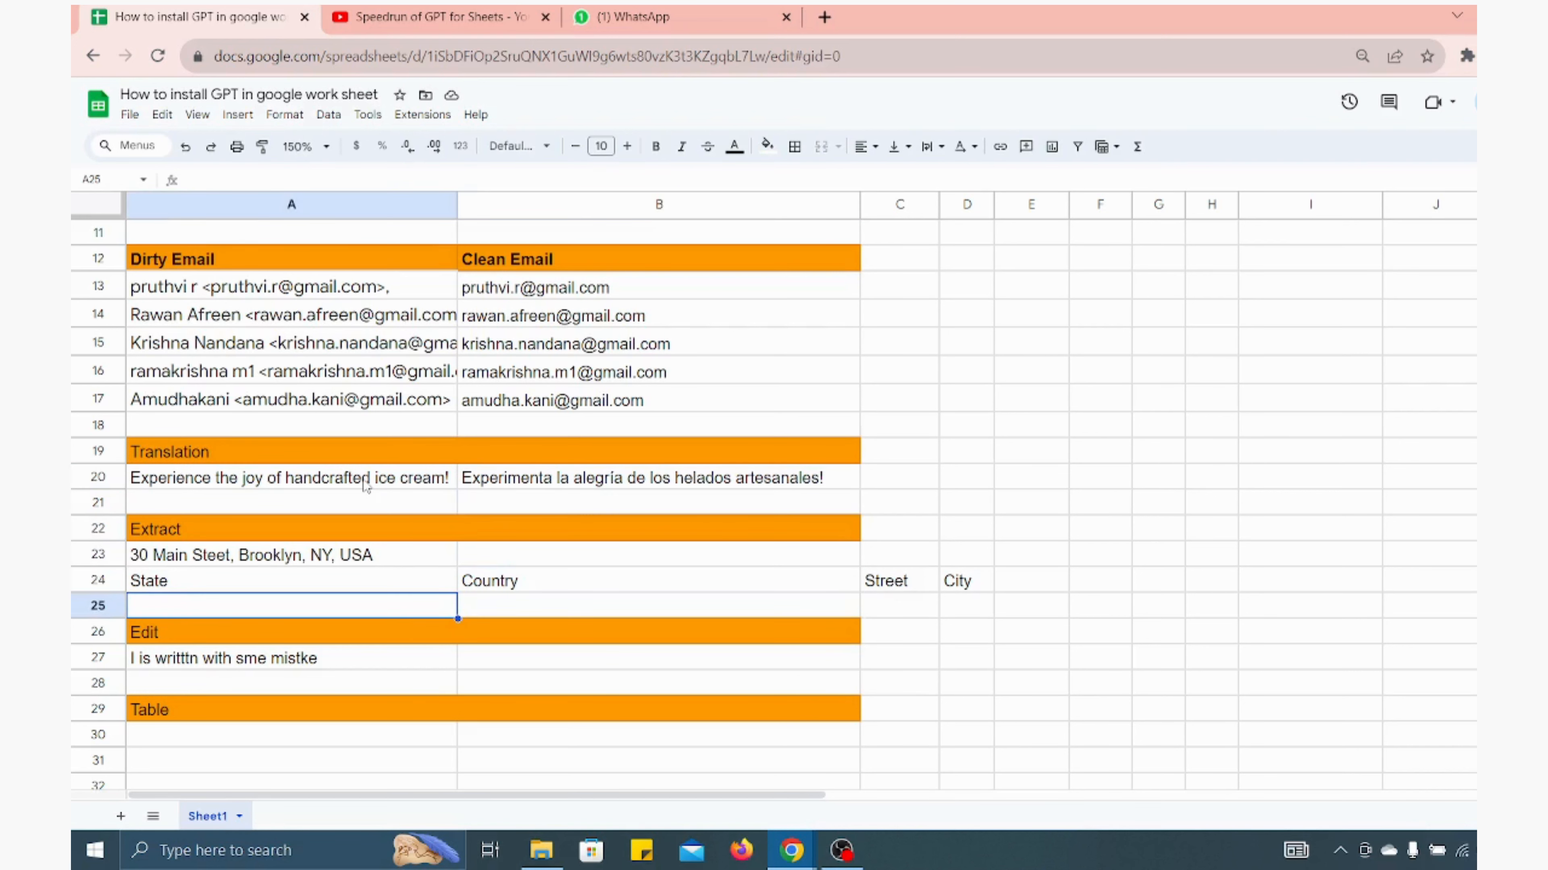
pyautogui.scroll(-2, 364, 486)
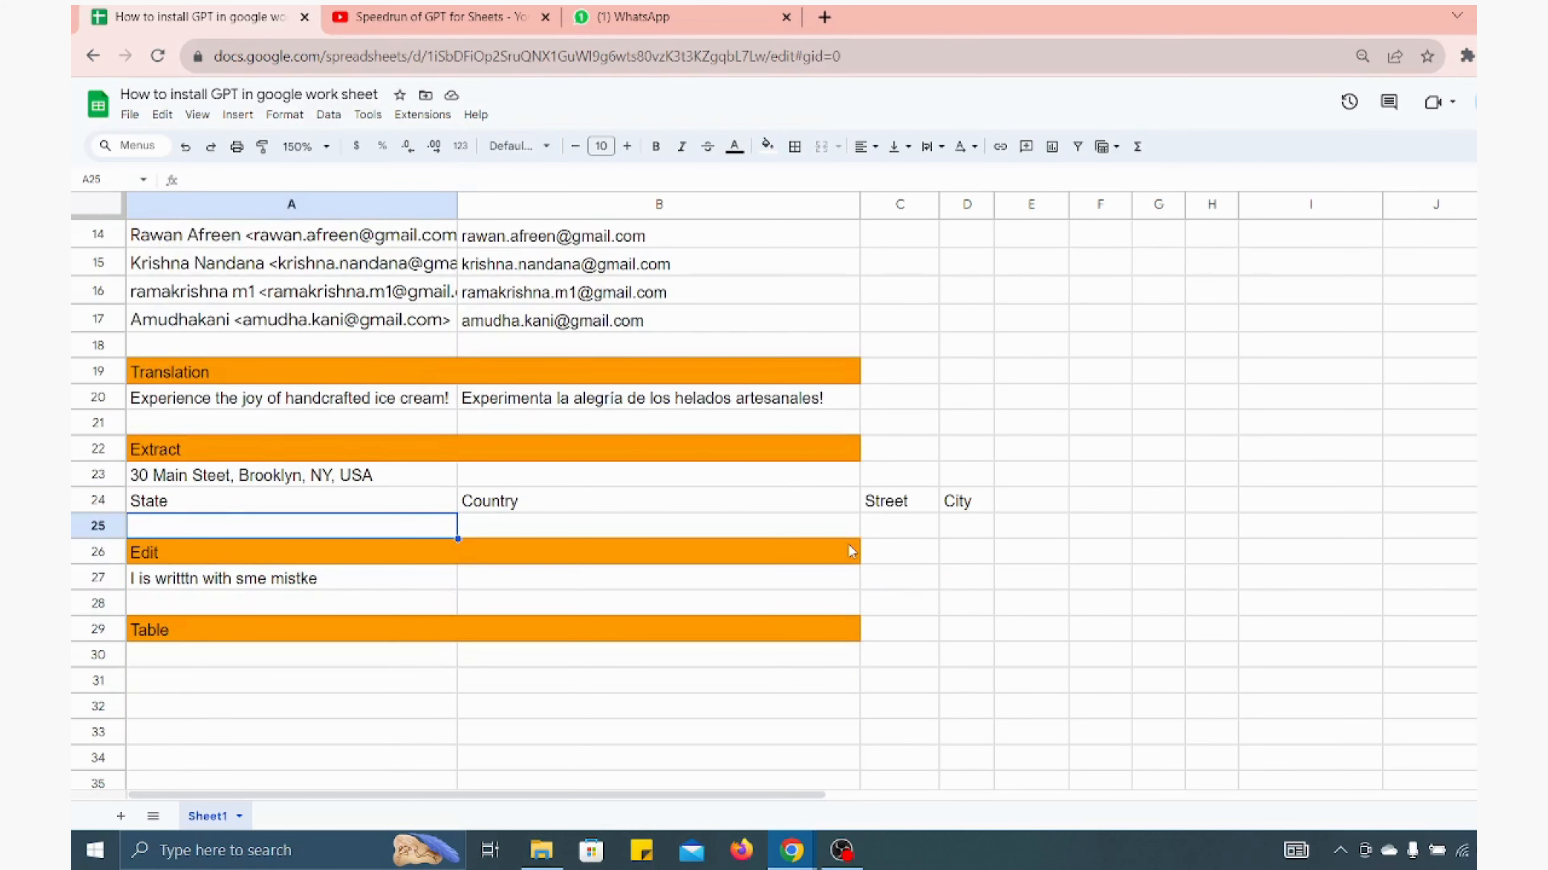
pyautogui.click(225, 481)
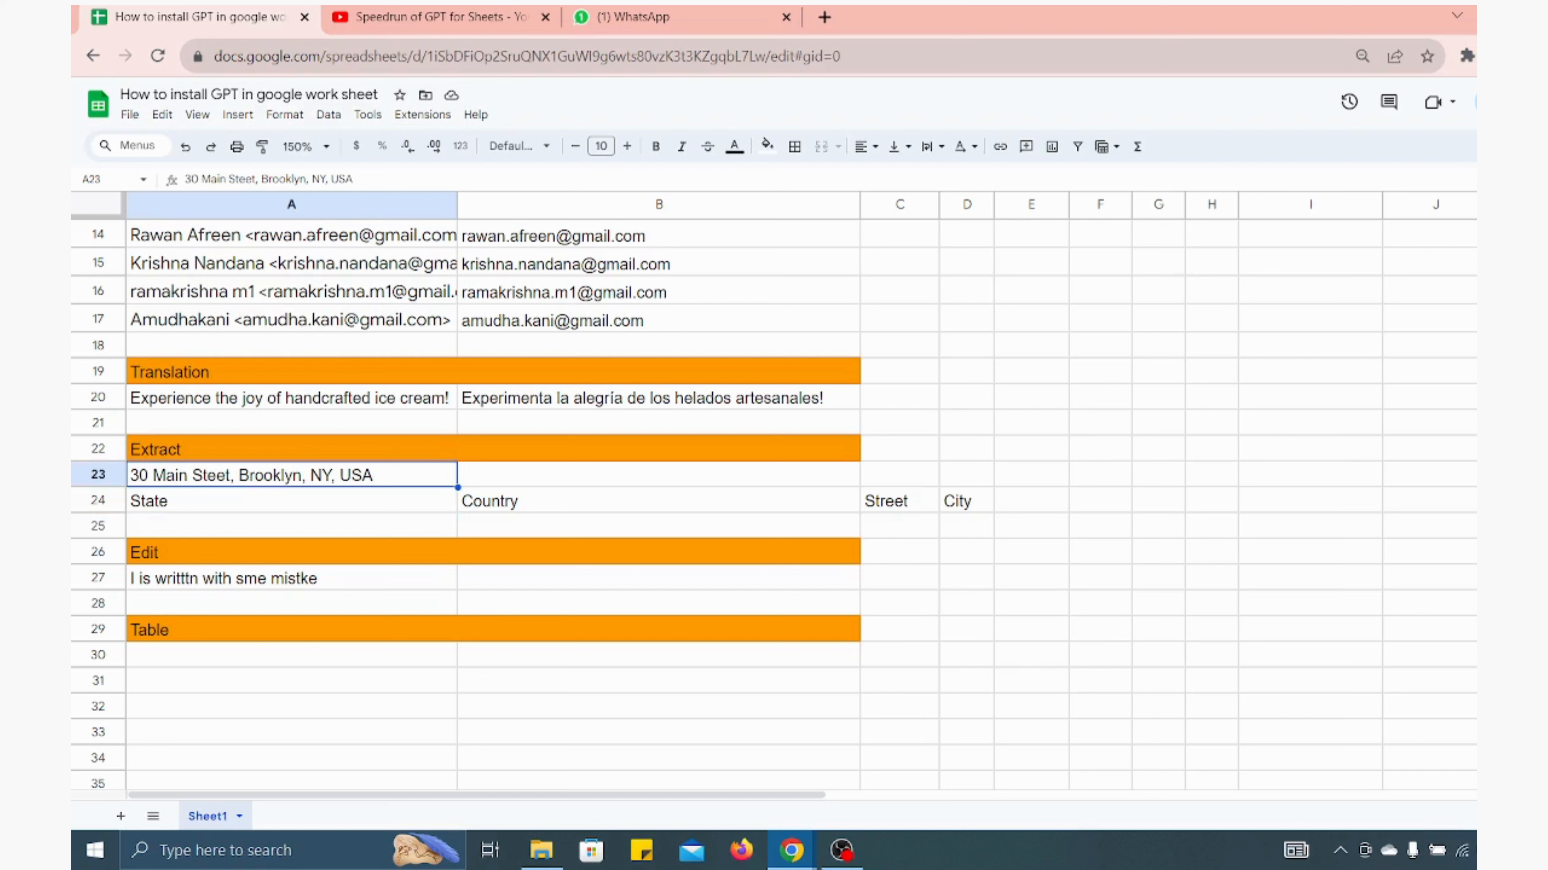
pyautogui.click(1517, 526)
pyautogui.hotkey('shift', 'Right')
pyautogui.hotkey('shift', 'Right')
pyautogui.hotkey('shift', 'Right')
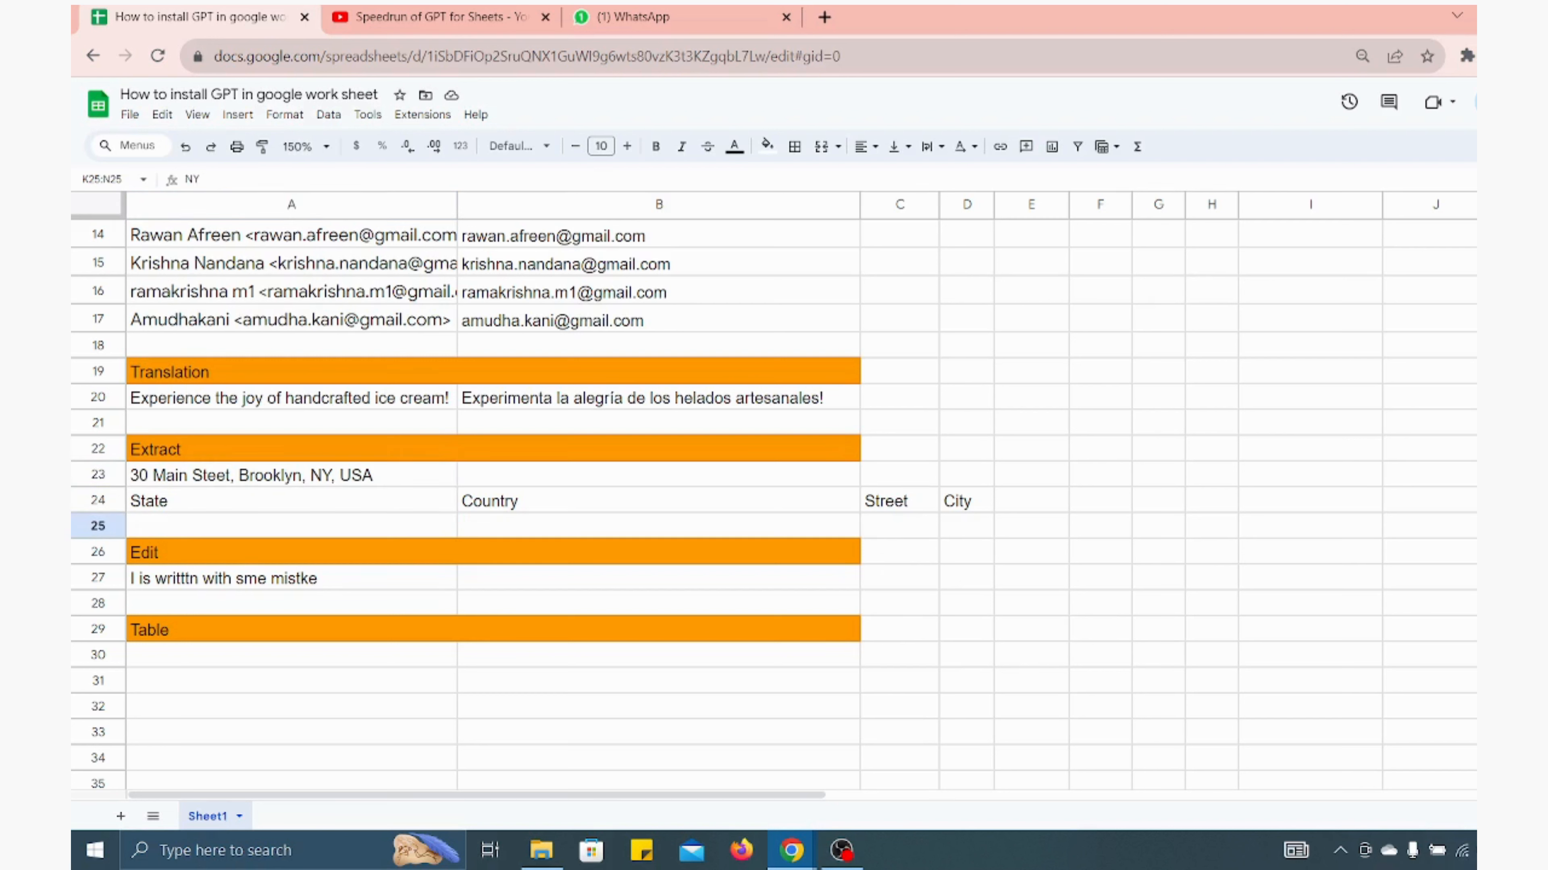
pyautogui.click(203, 531)
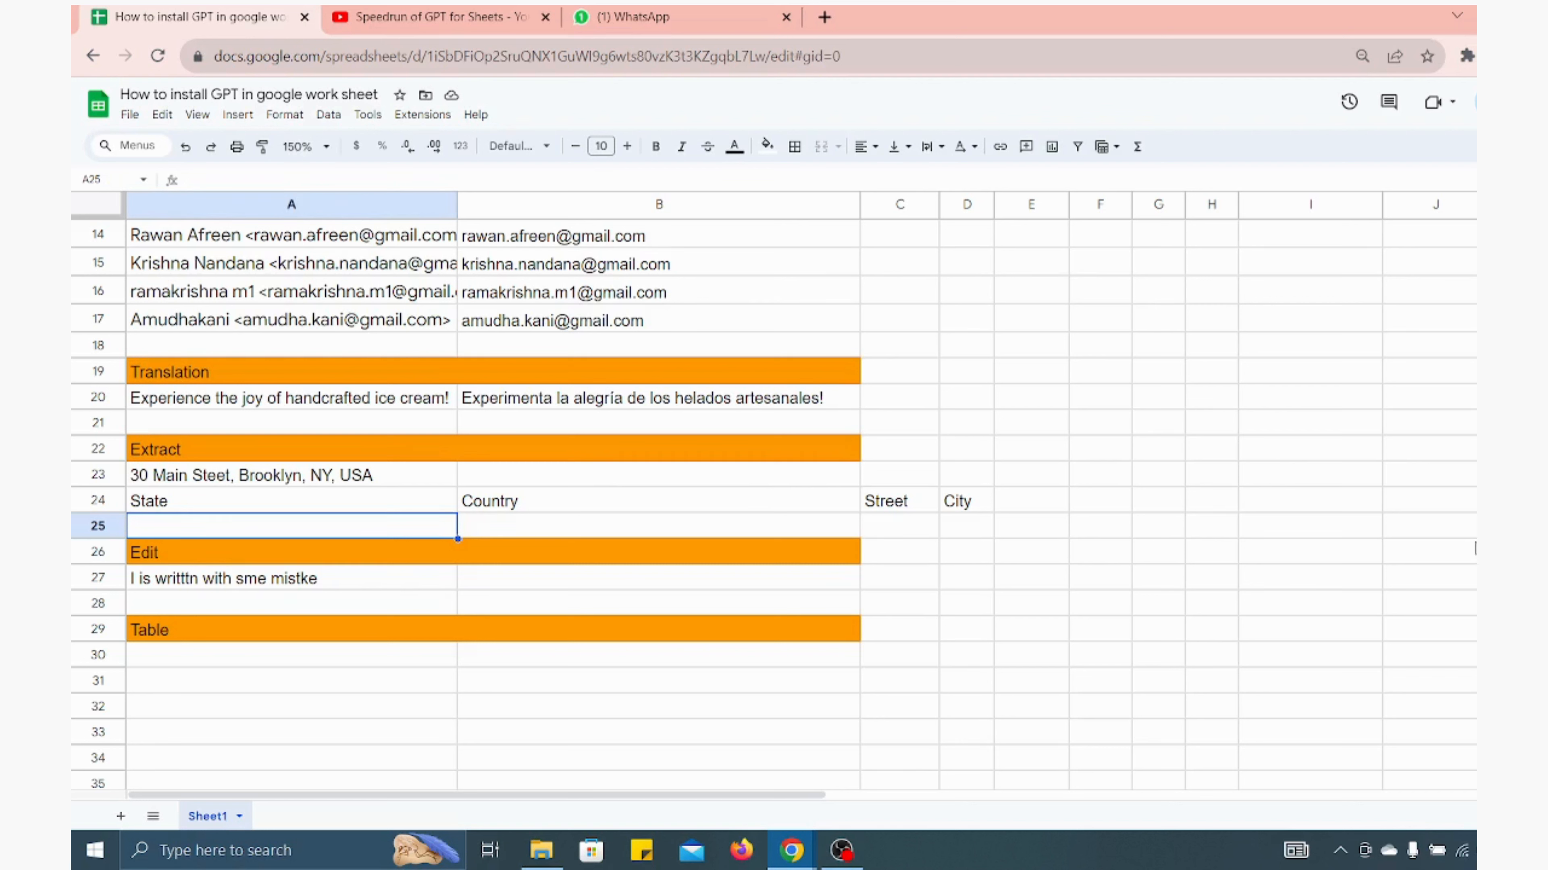
pyautogui.click(1514, 526)
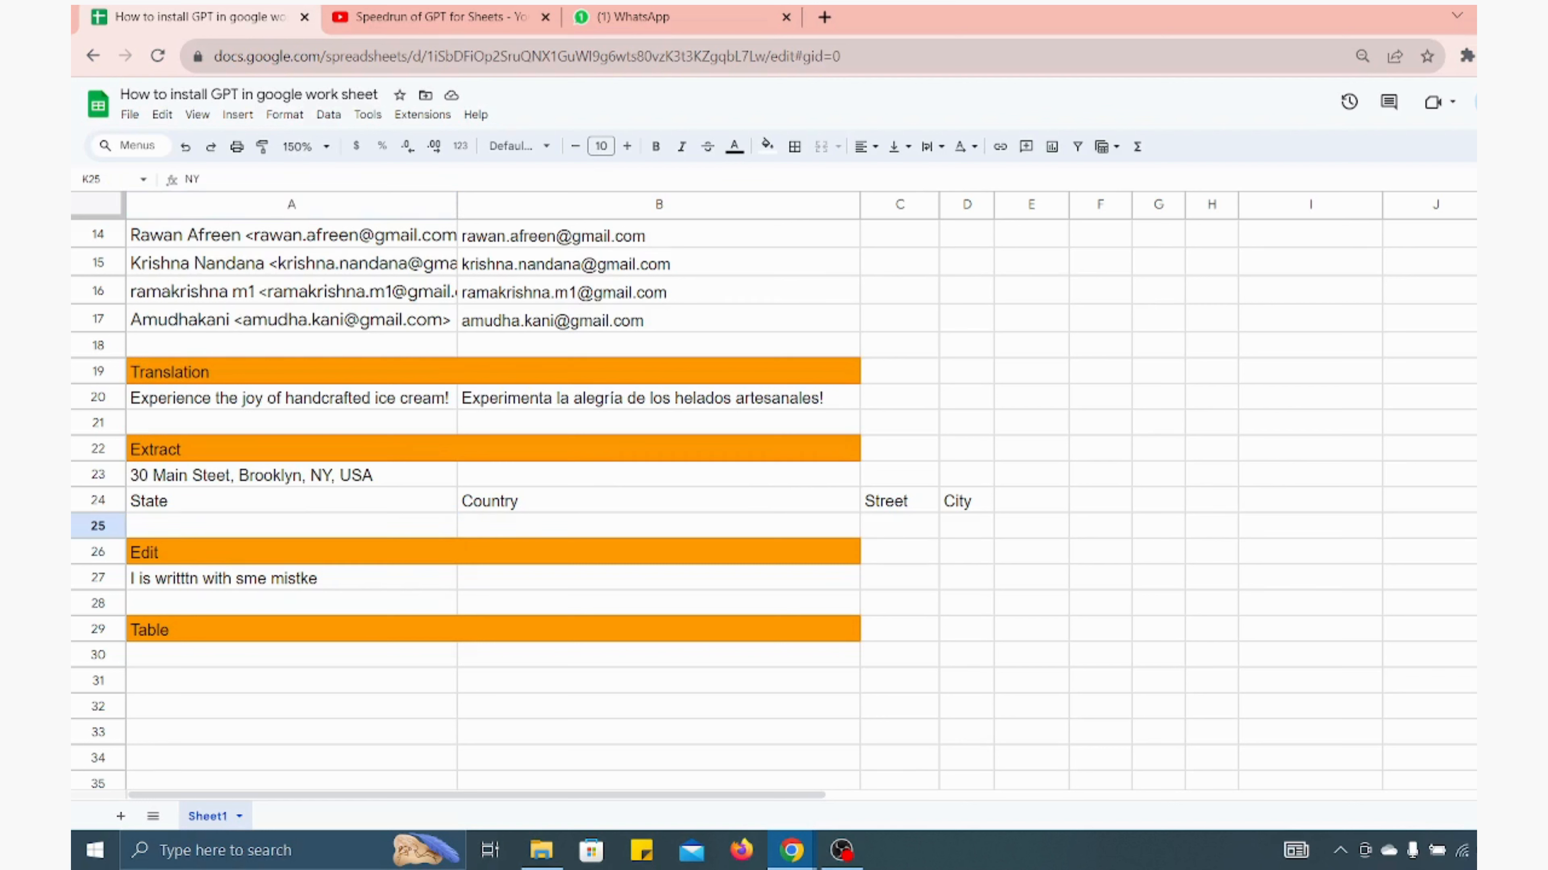
pyautogui.click(250, 517)
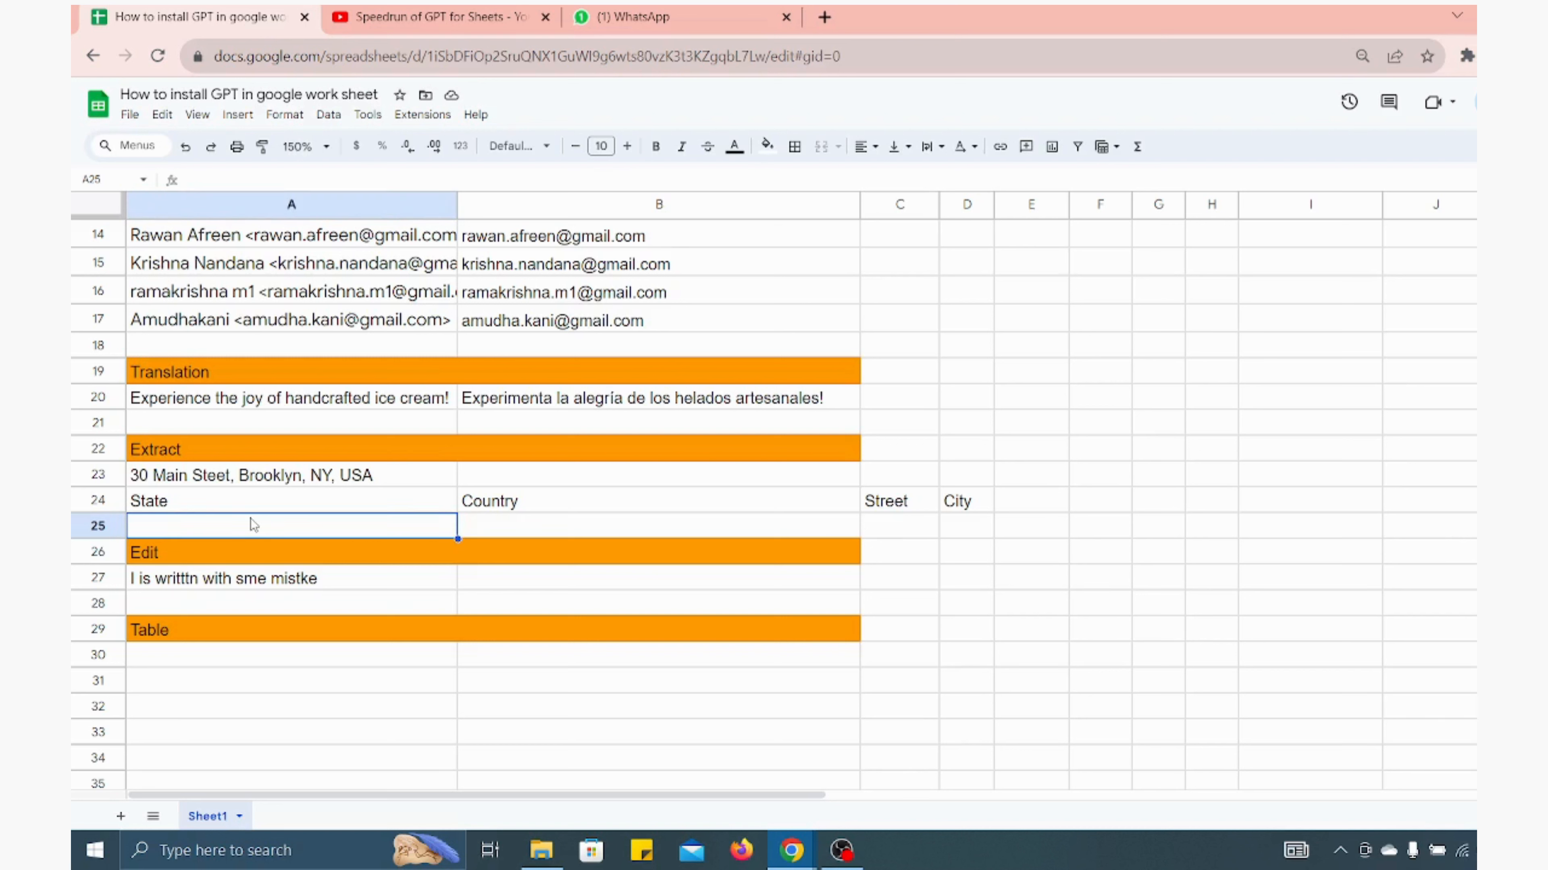
# In A25, enter =GPT_EXTRACT($A$23,A24) to extract the state from the address in A23
pyautogui.write('=GPT')
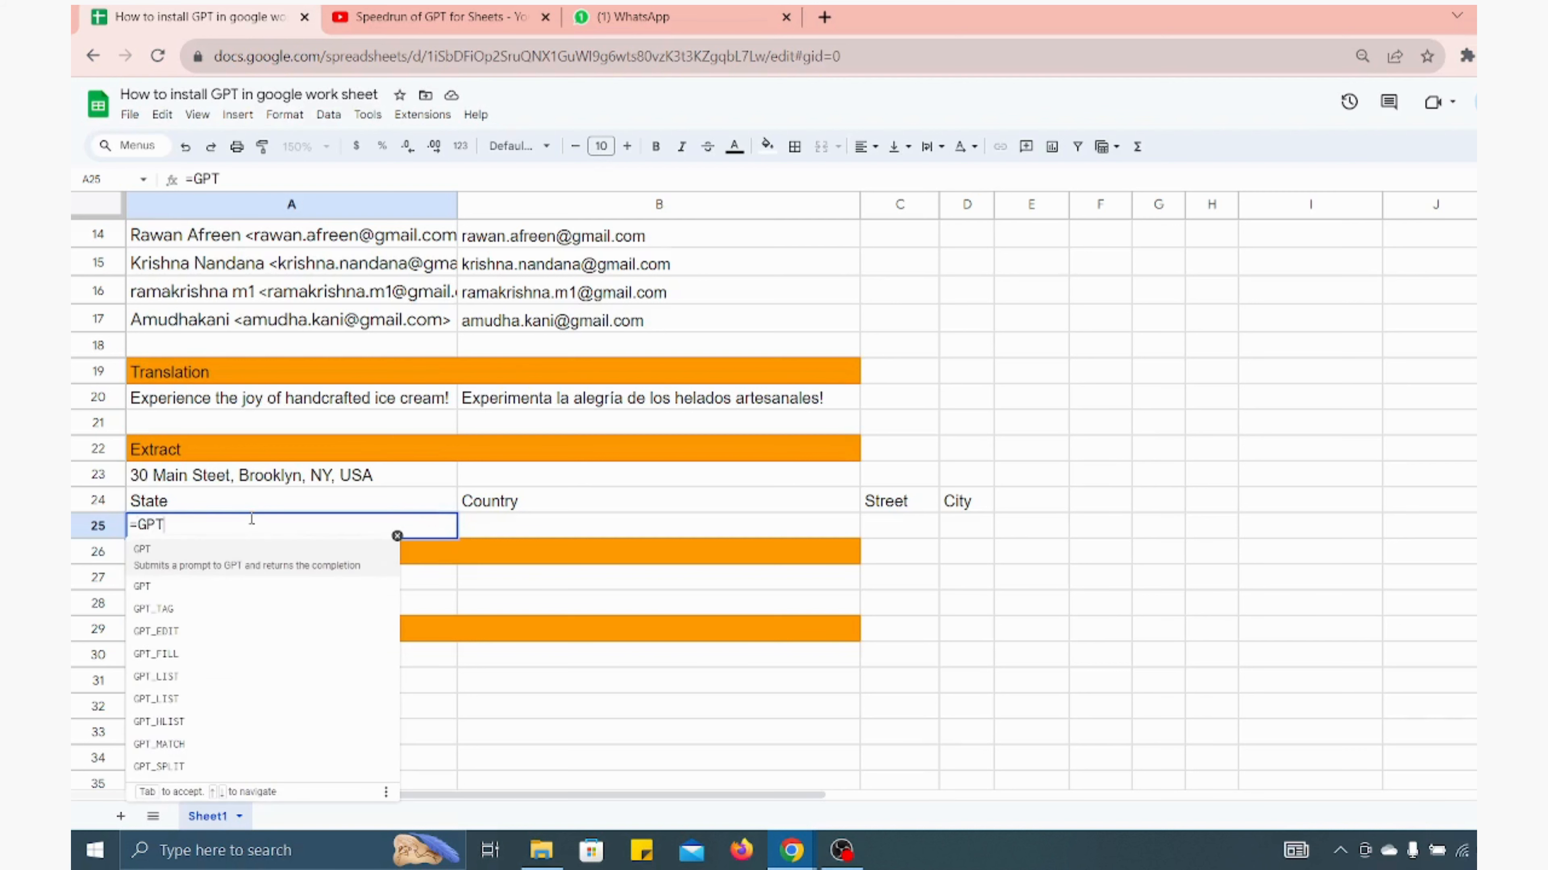
pyautogui.write('_E')
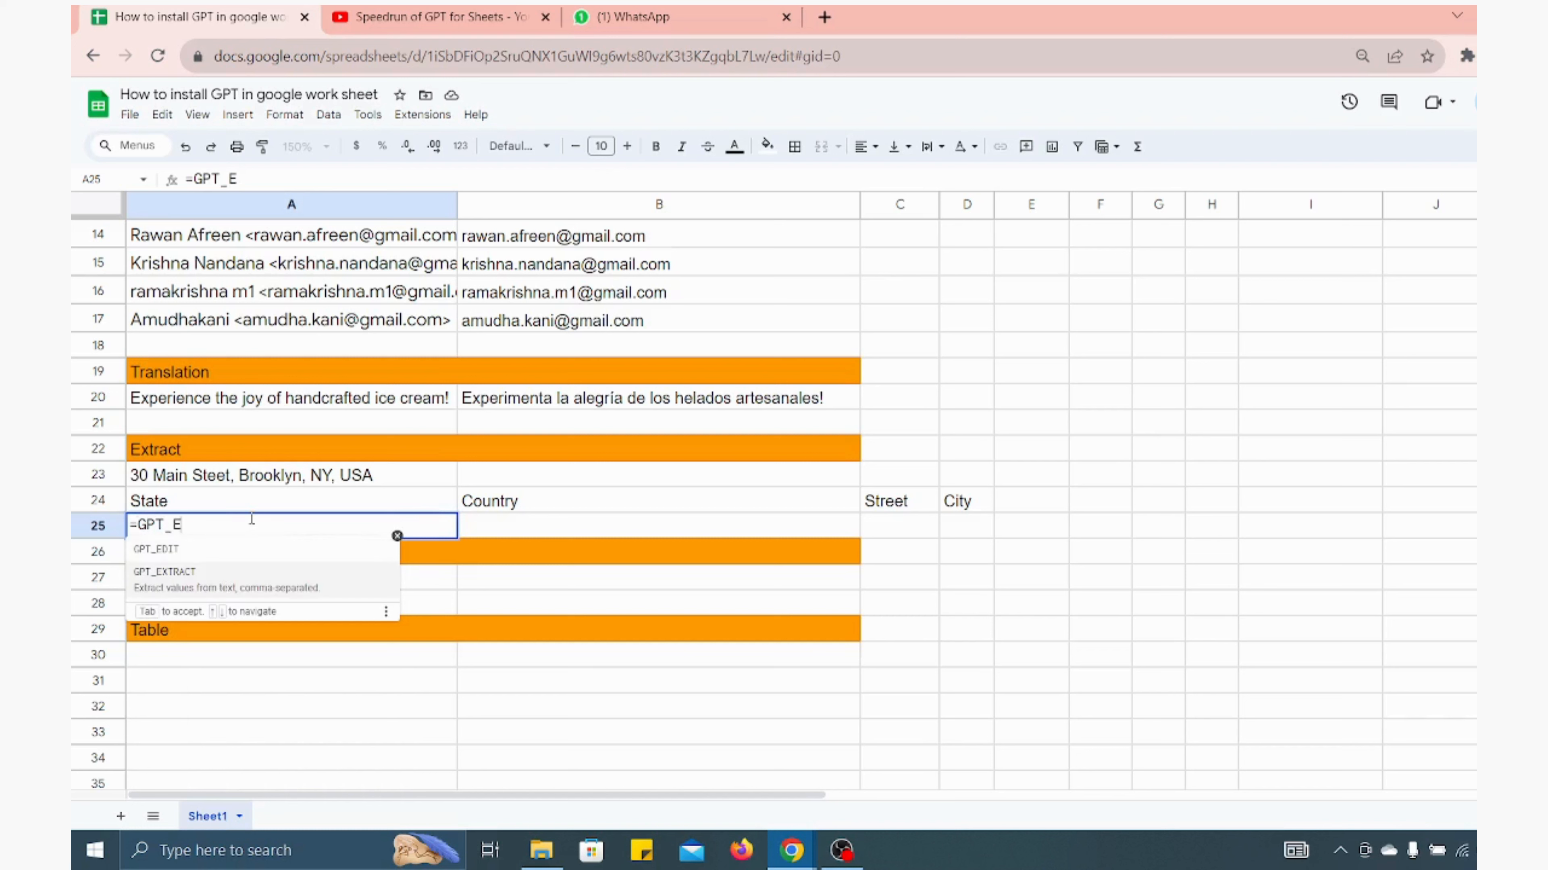
pyautogui.press('Tab')
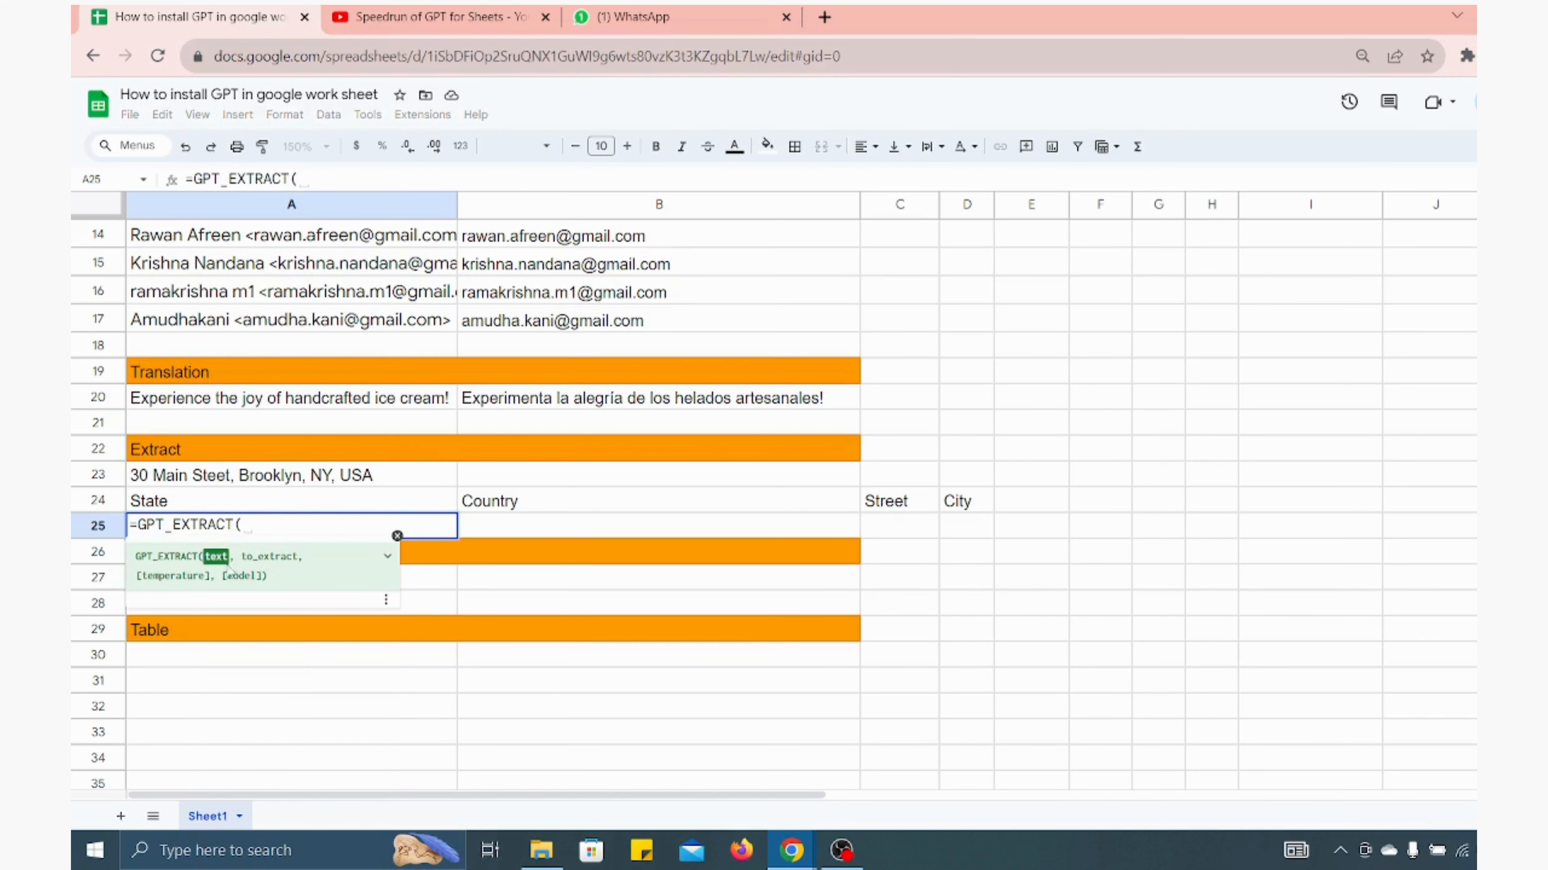
pyautogui.click(208, 481)
pyautogui.write(',')
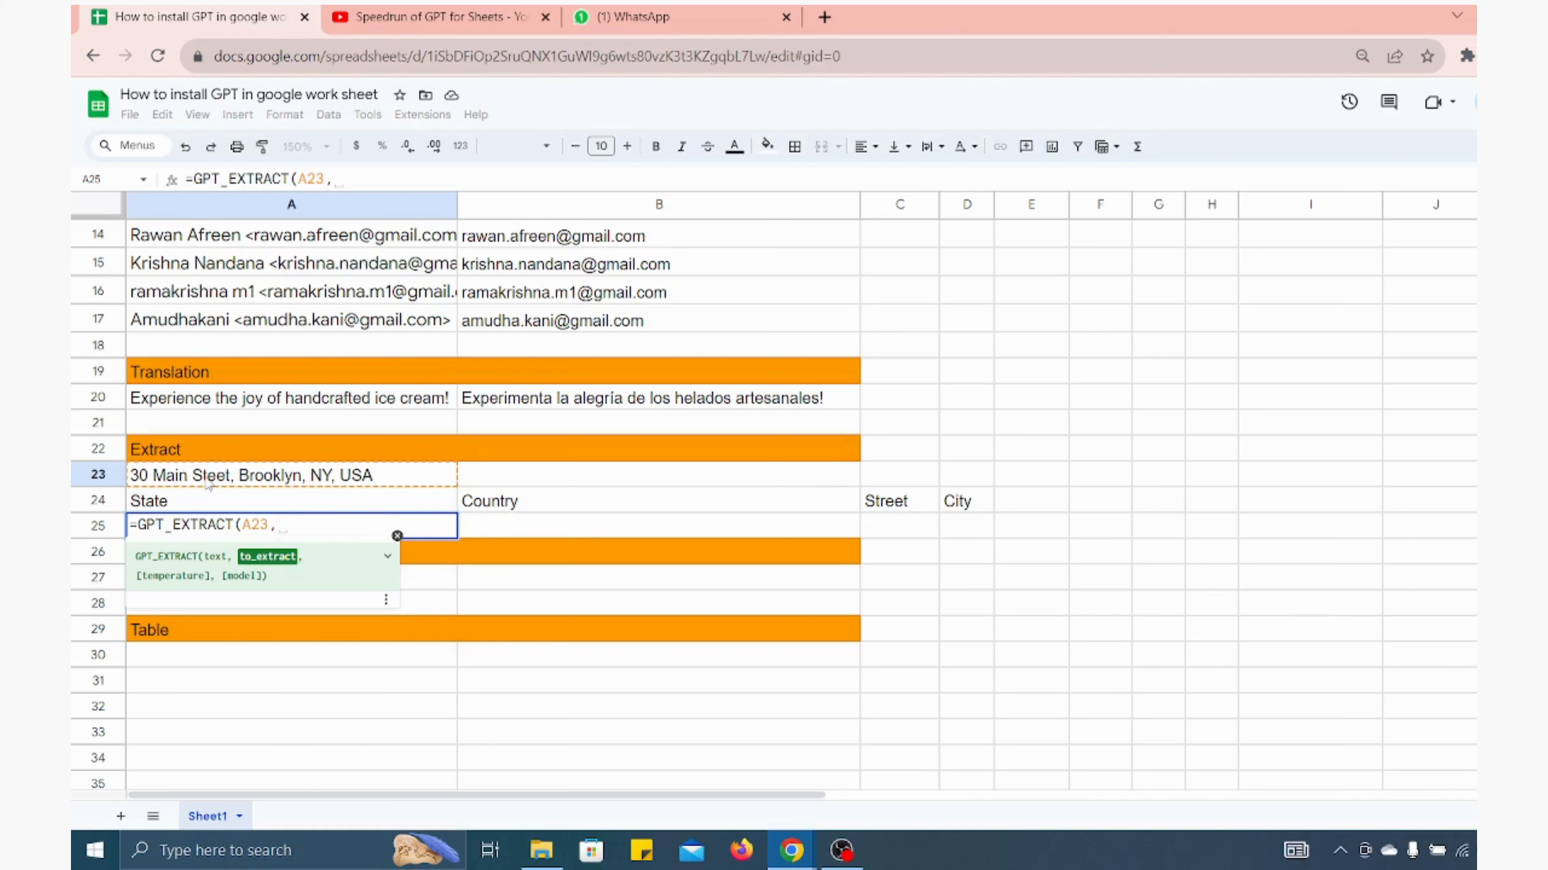
pyautogui.click(160, 506)
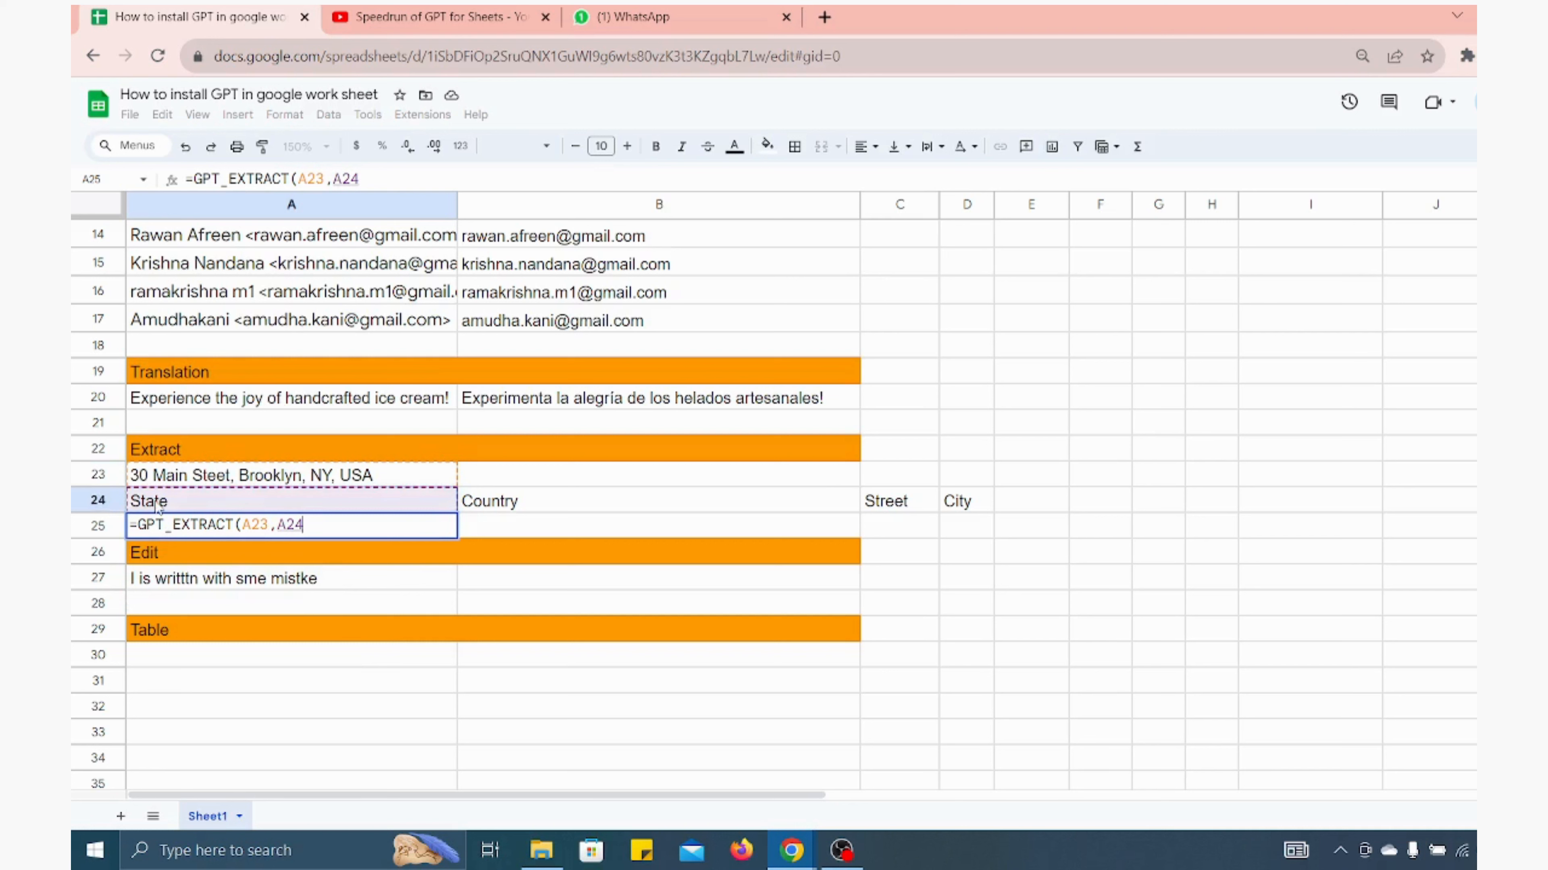
pyautogui.write(')')
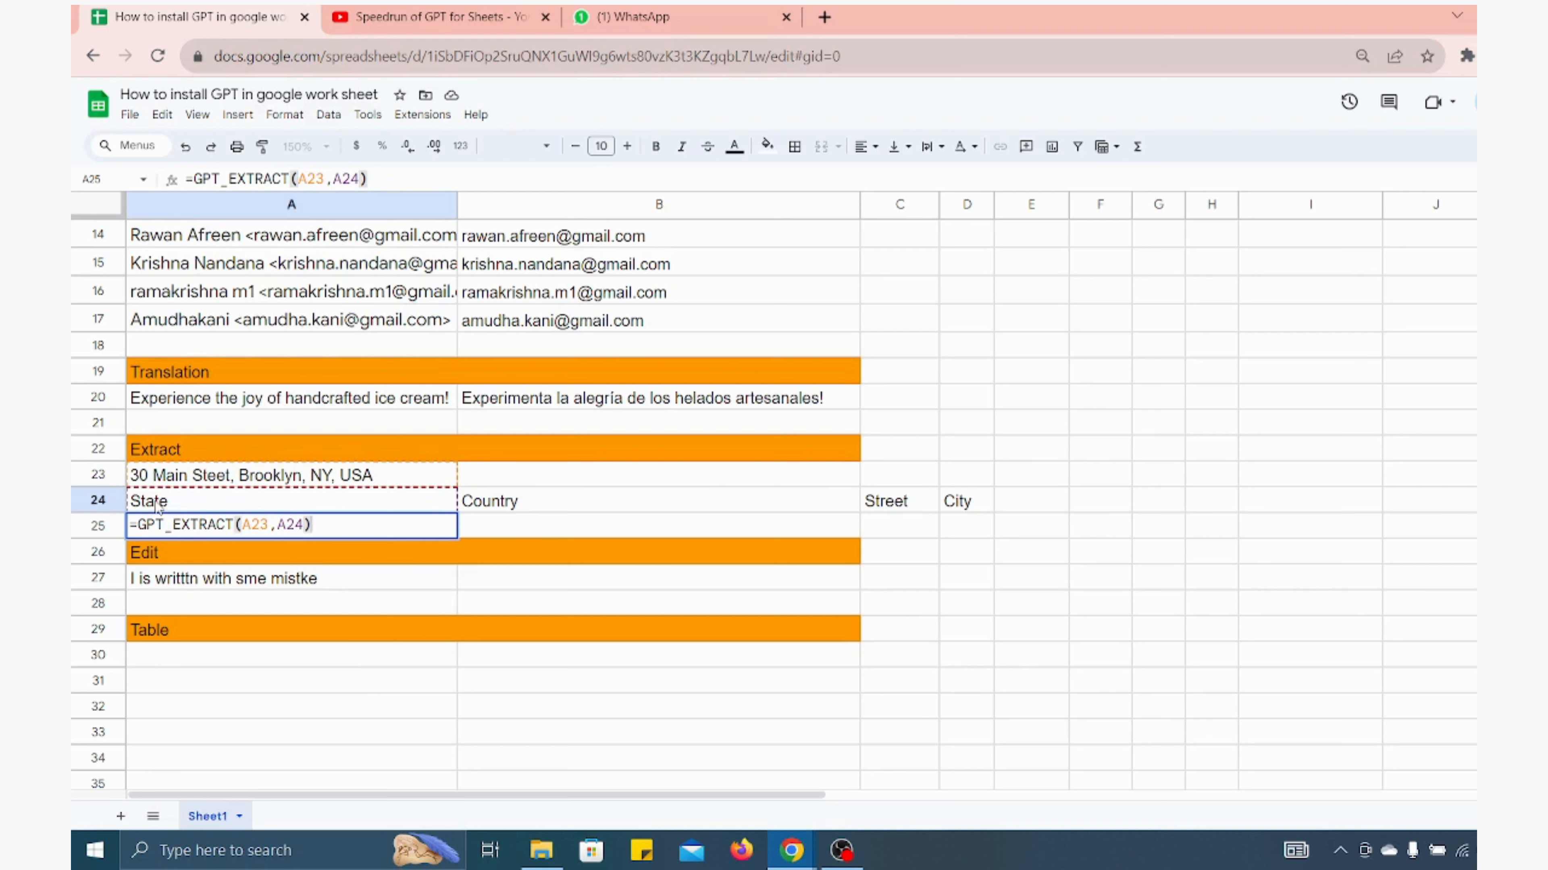
pyautogui.press('Left')
pyautogui.press('Left')
pyautogui.press('Left')
pyautogui.press('Left')
pyautogui.press('Left')
pyautogui.press('Left')
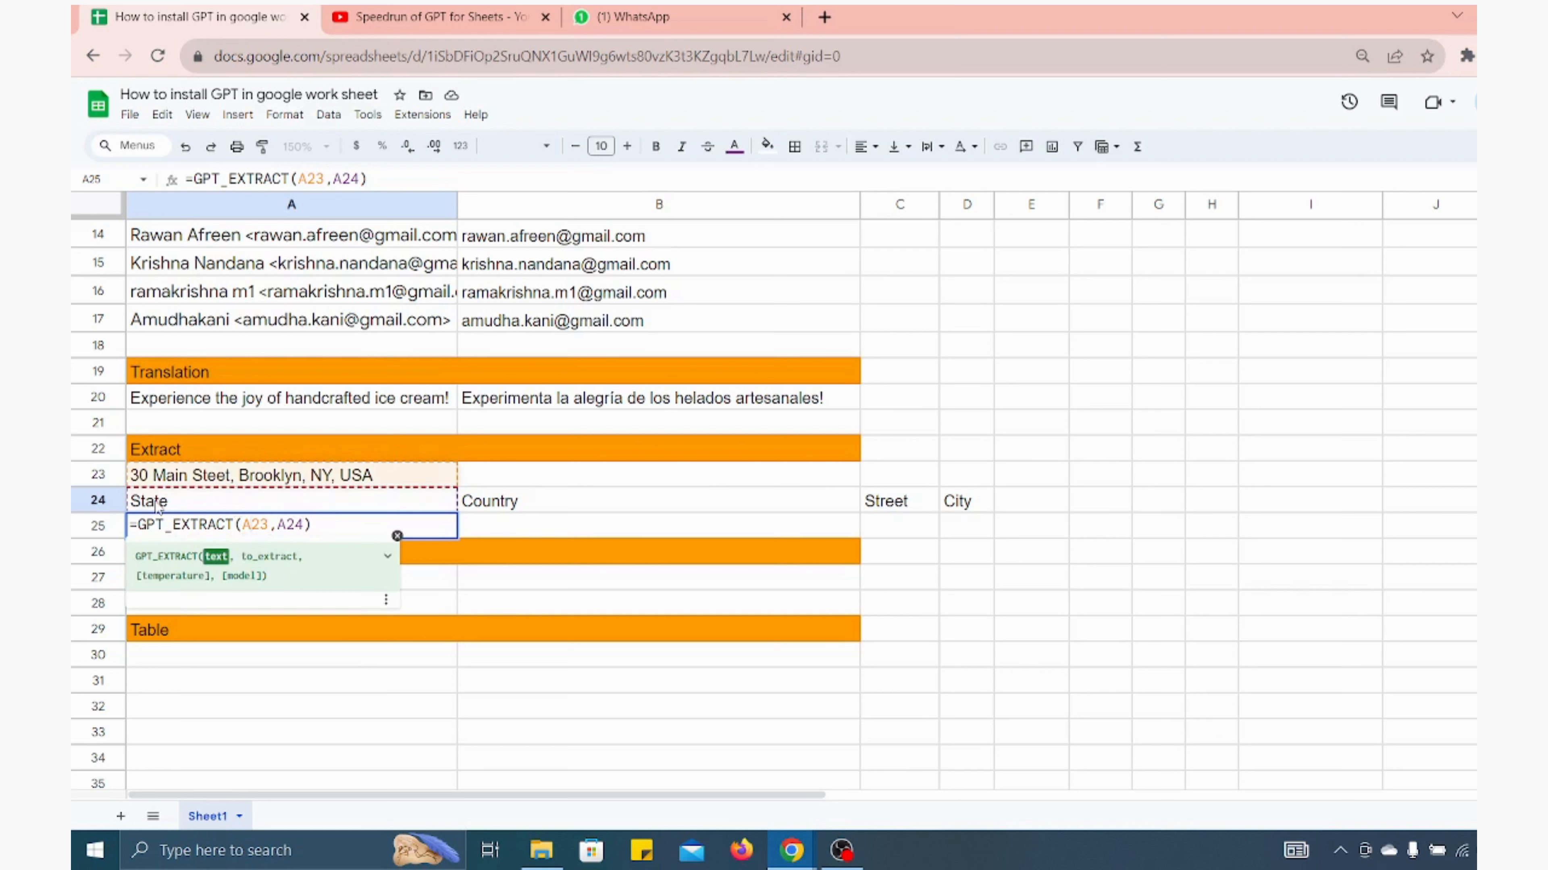
pyautogui.press('Left')
pyautogui.press('Left')
pyautogui.press('F4')
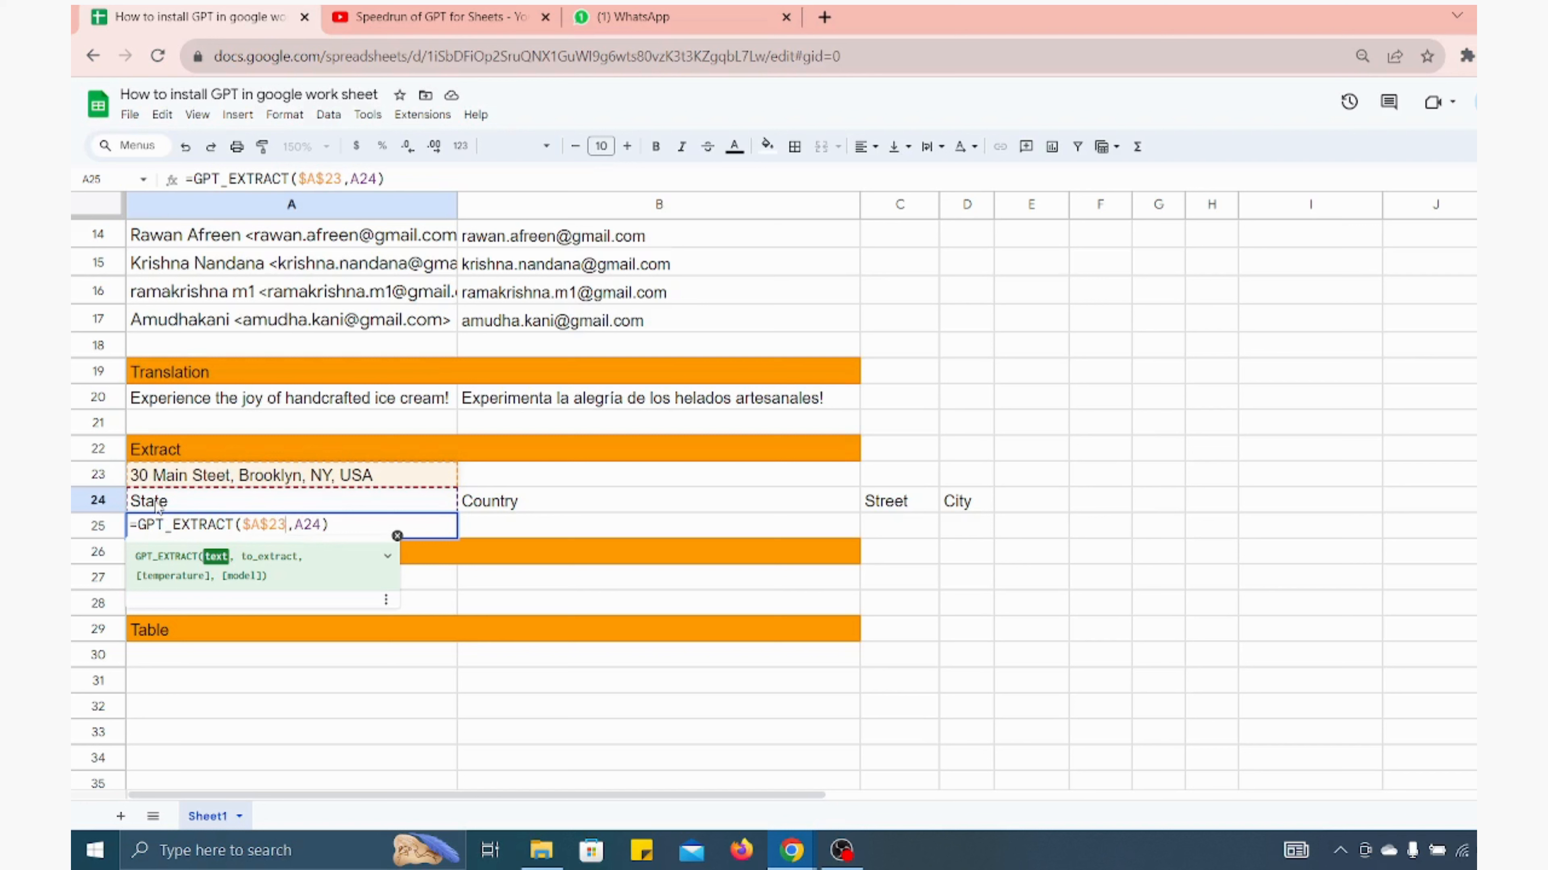
pyautogui.press('Return')
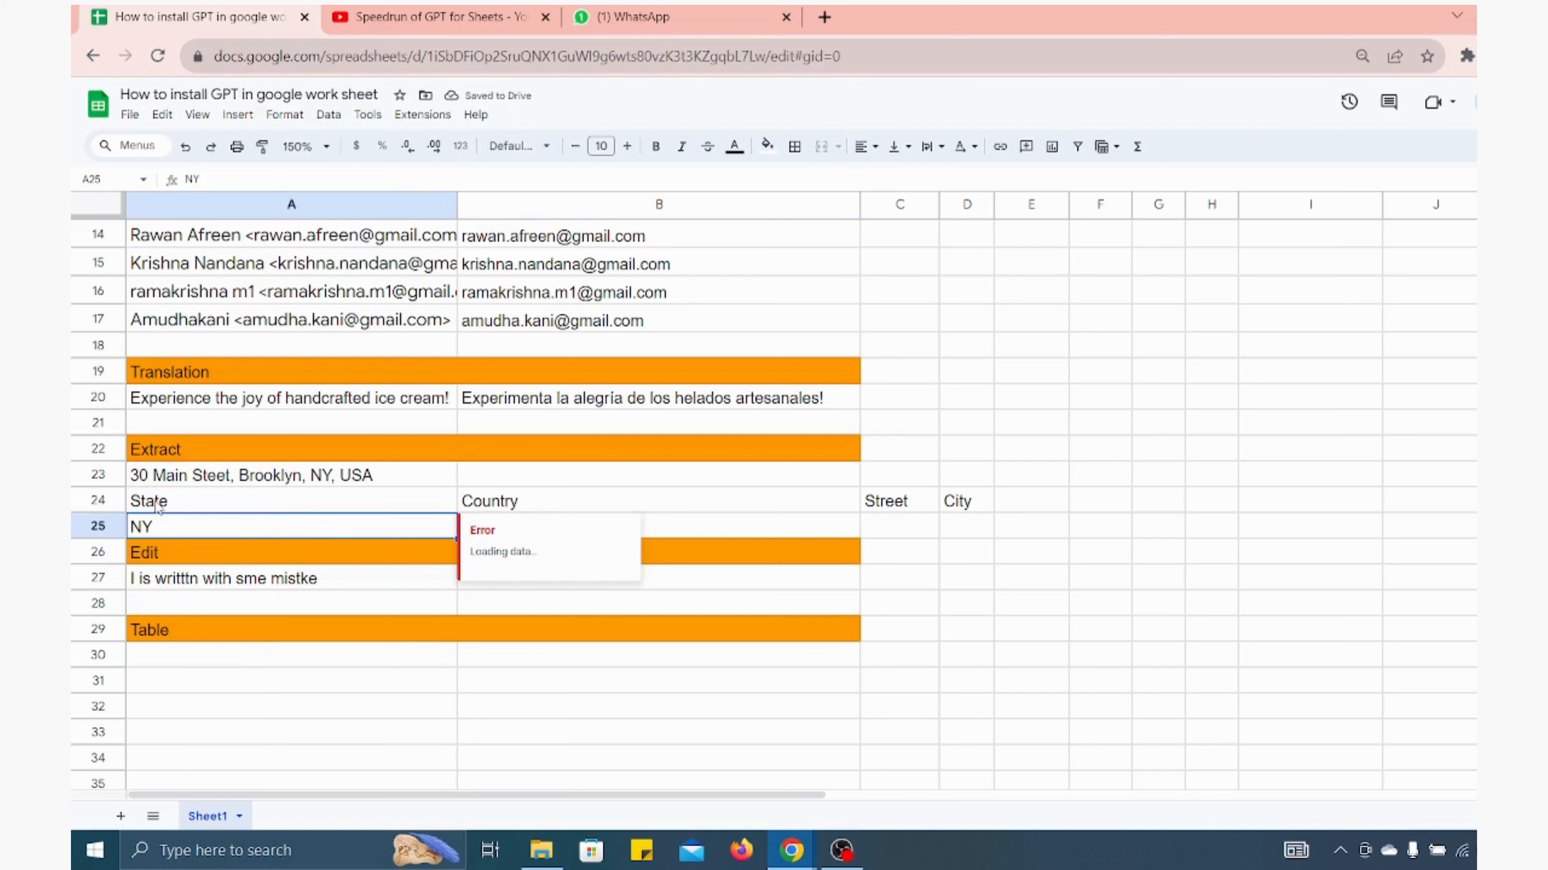
# Copy the prepared country, street and city values from the far columns of row 25 into B25:D25
pyautogui.press('Right')
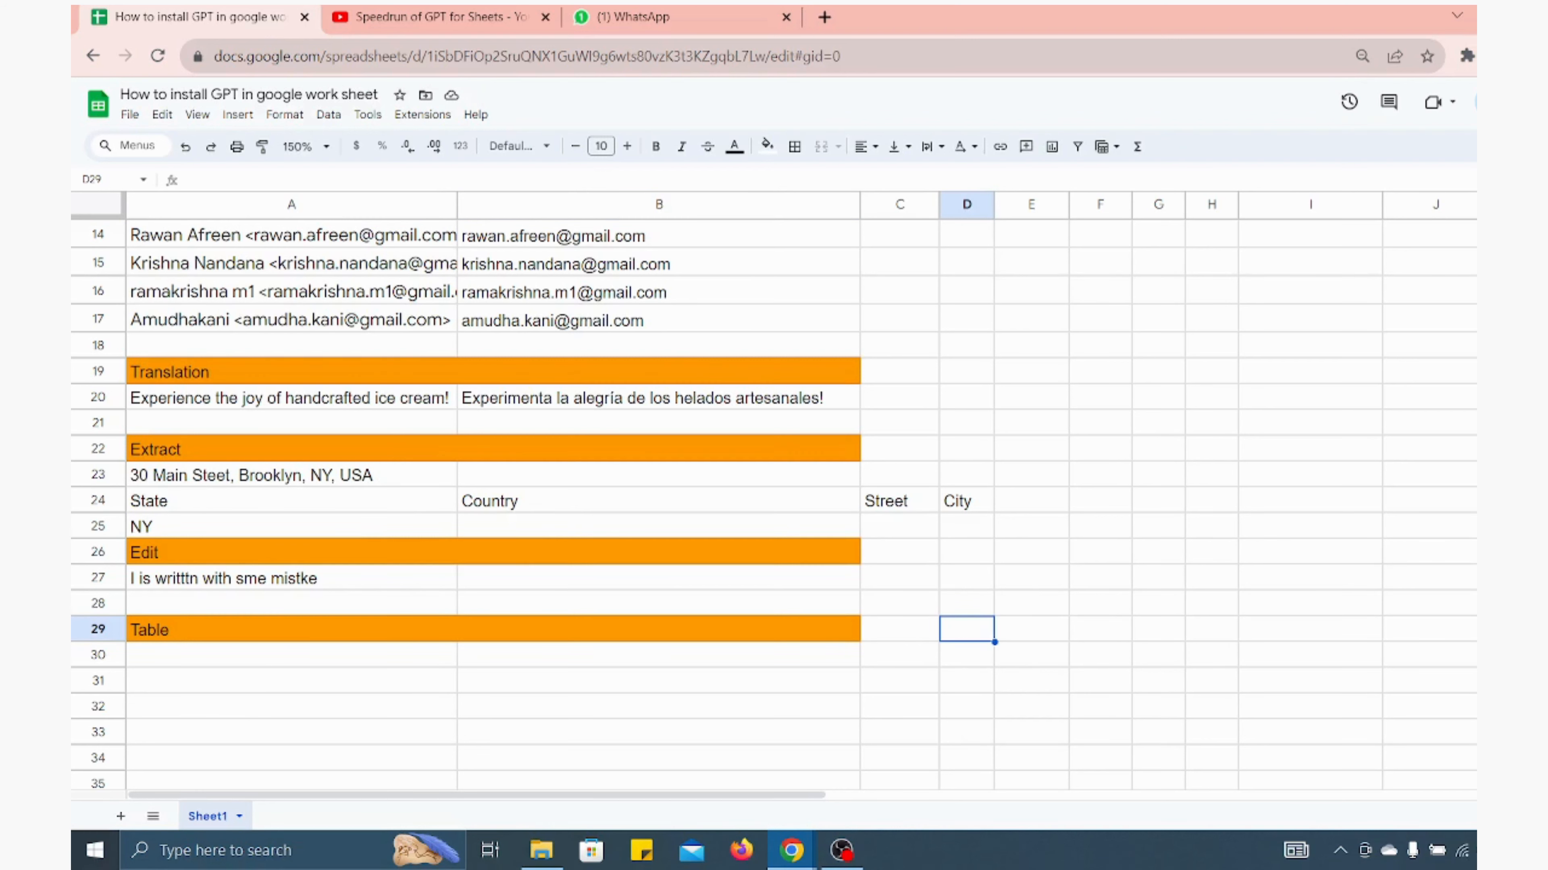
pyautogui.click(1508, 527)
pyautogui.moveTo(1529, 526); pyautogui.dragTo(1545, 527)
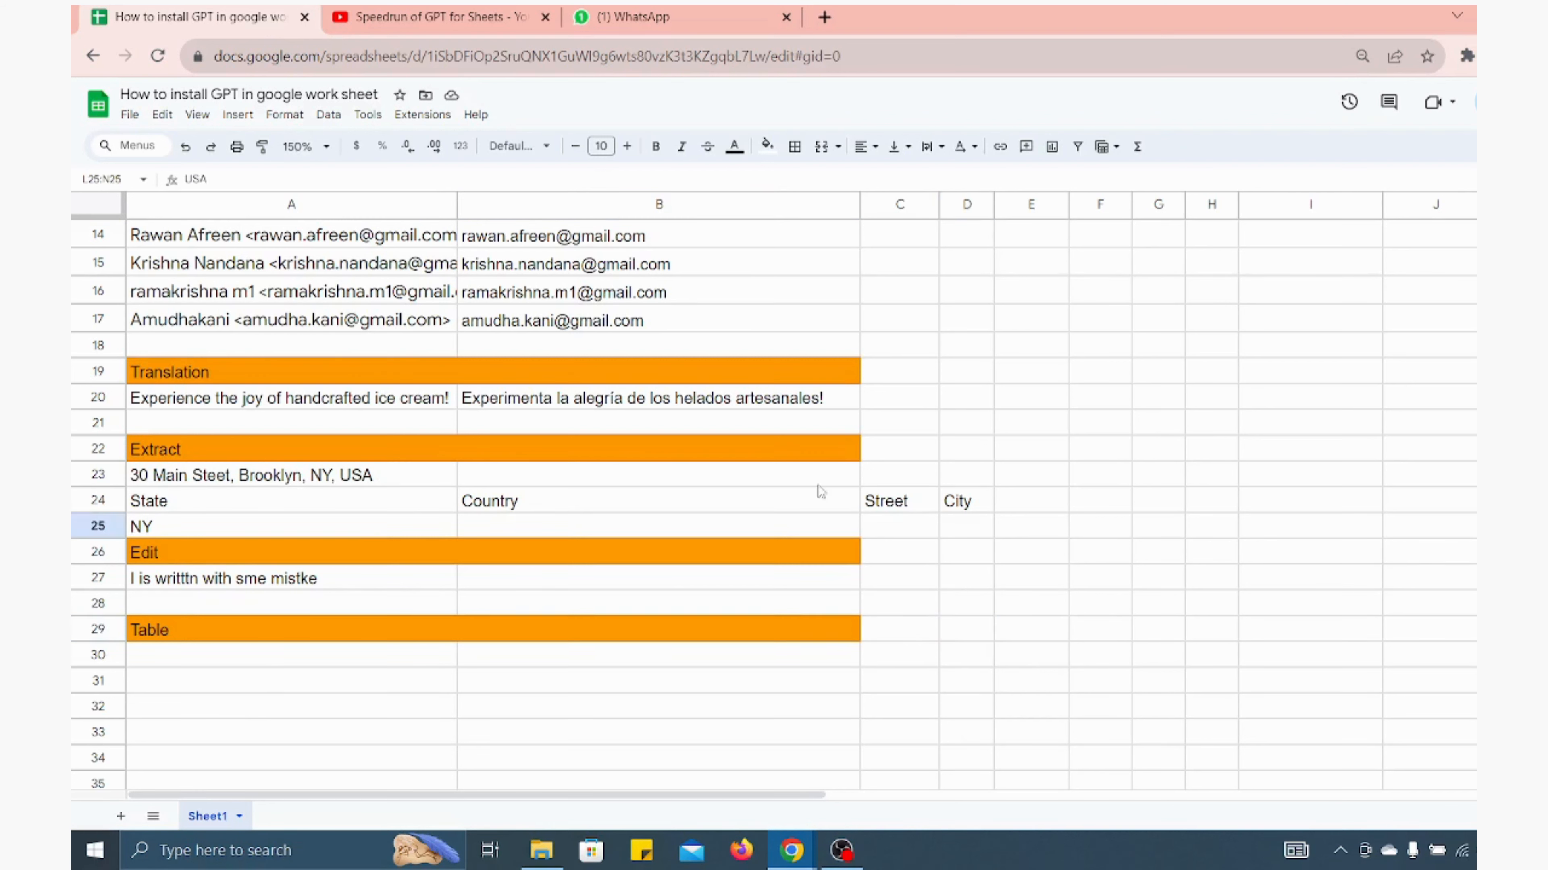
pyautogui.click(442, 520)
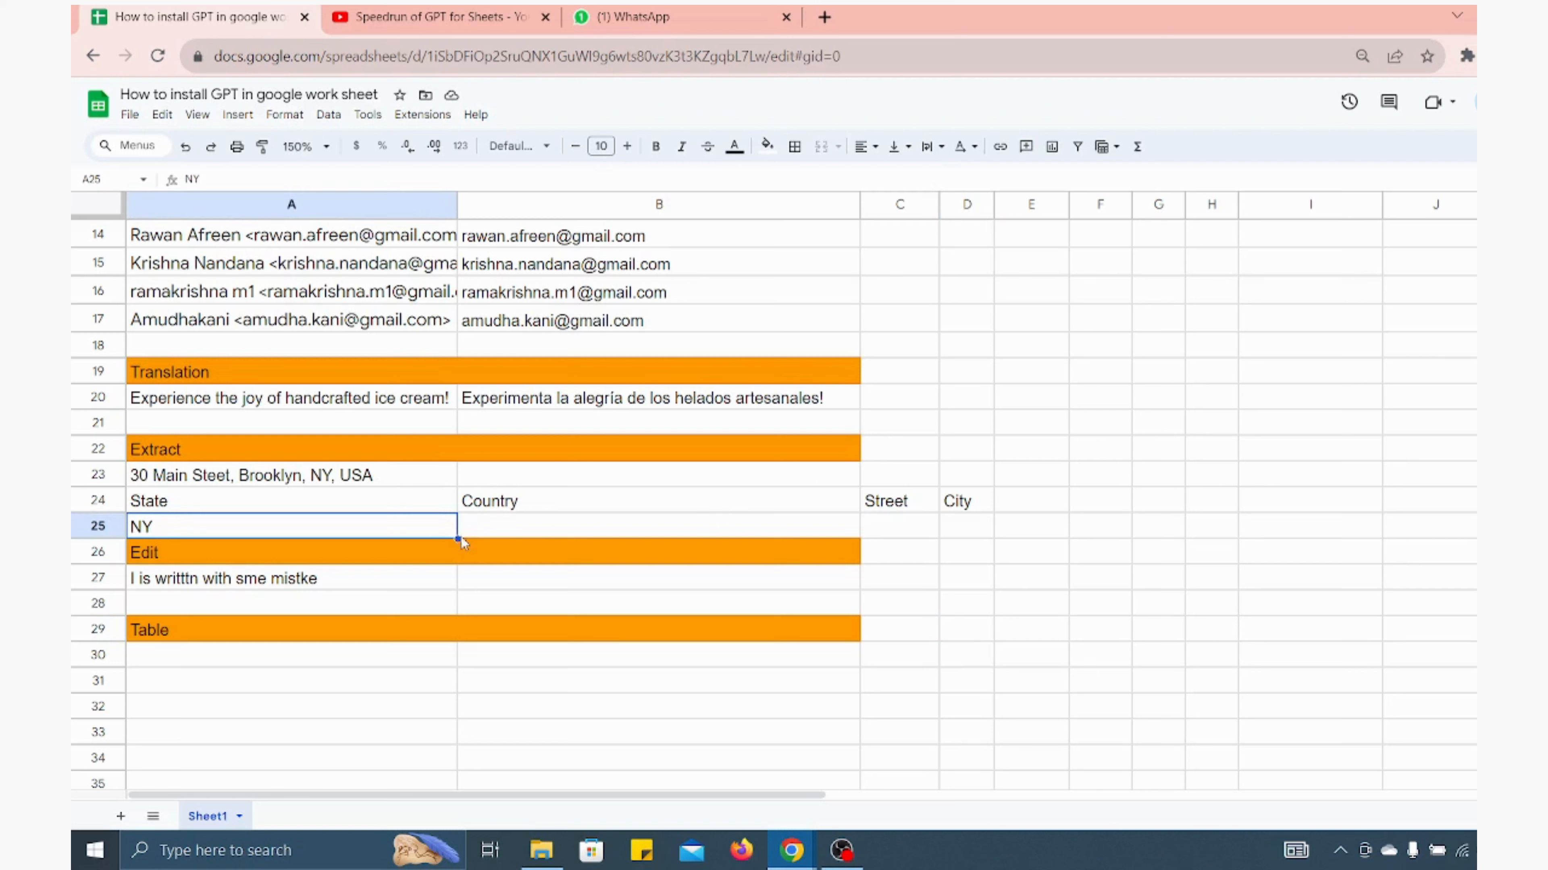
pyautogui.moveTo(458, 539); pyautogui.dragTo(531, 530)
pyautogui.click(531, 530)
pyautogui.hotkey('ctrl', 'v')
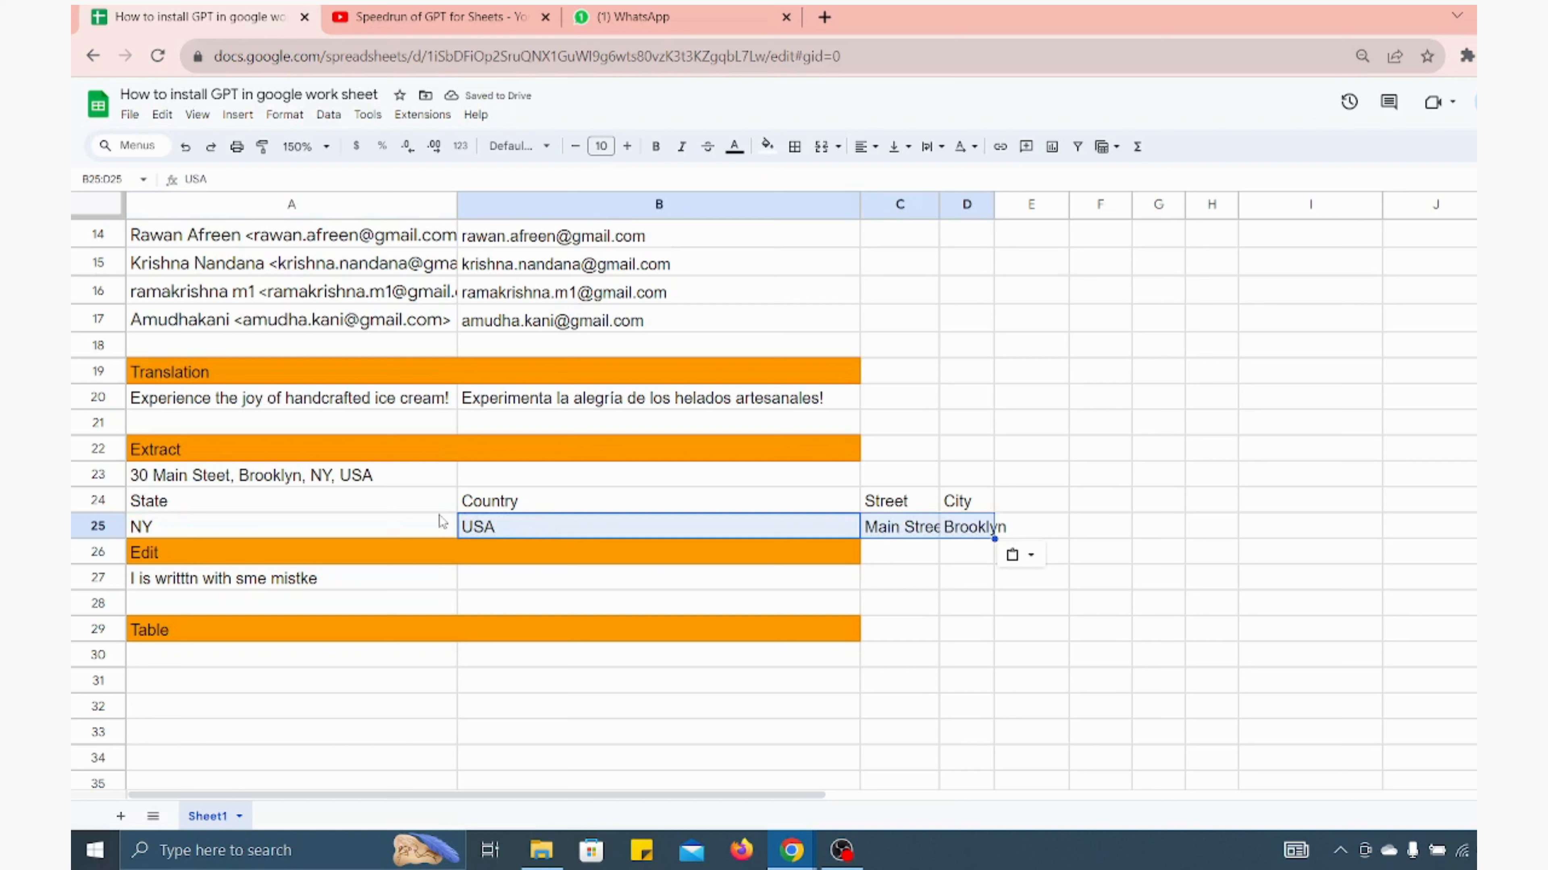
# Examine the Edit section and the misspelled sentence in A27
pyautogui.click(379, 529)
pyautogui.click(423, 612)
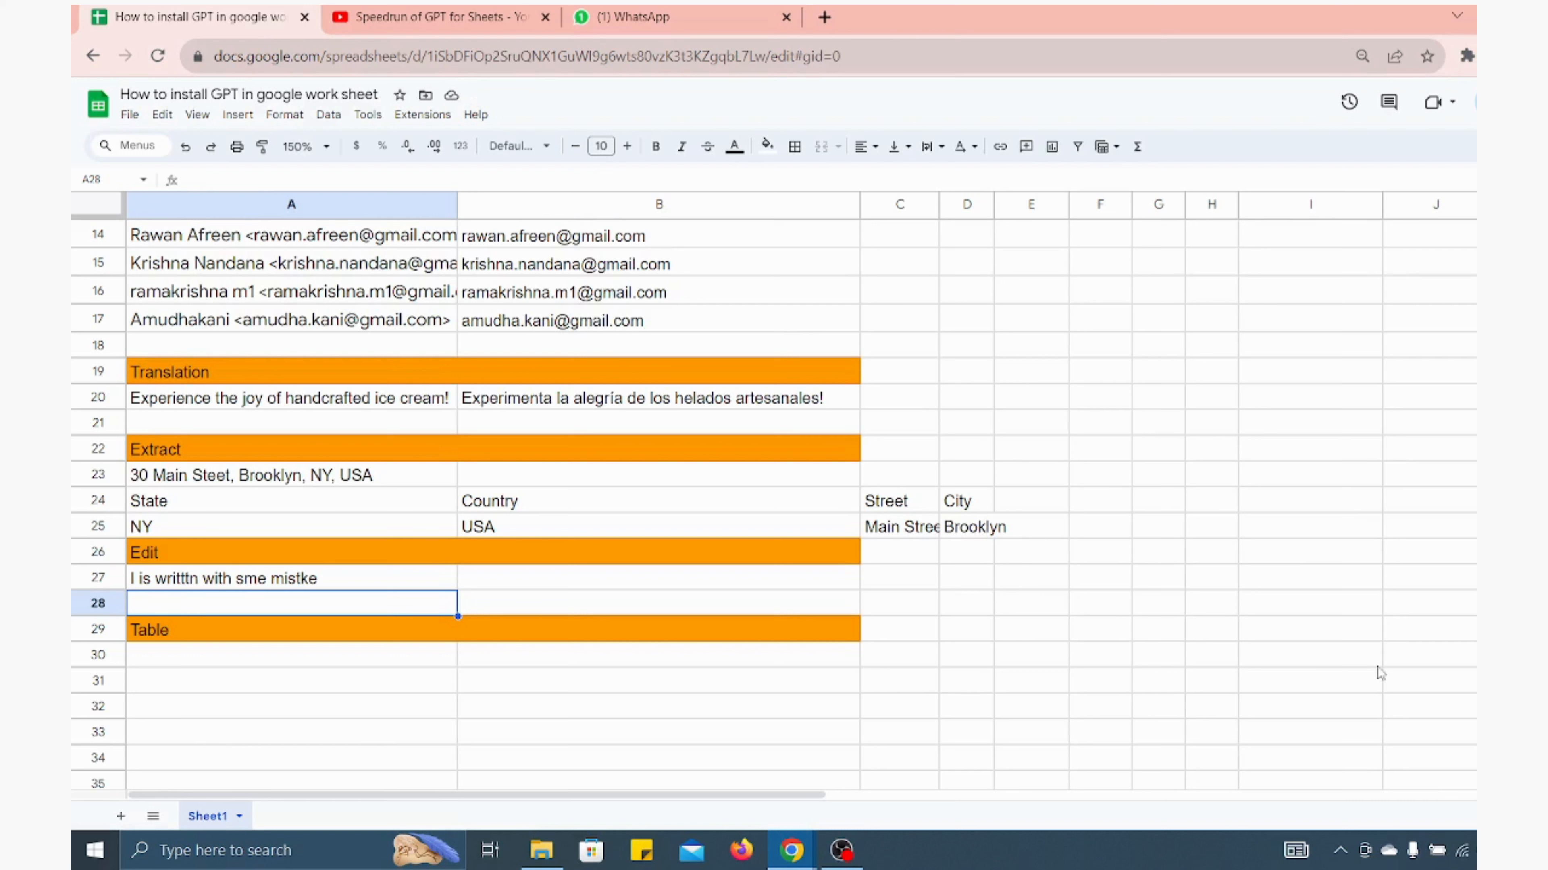
pyautogui.click(1542, 604)
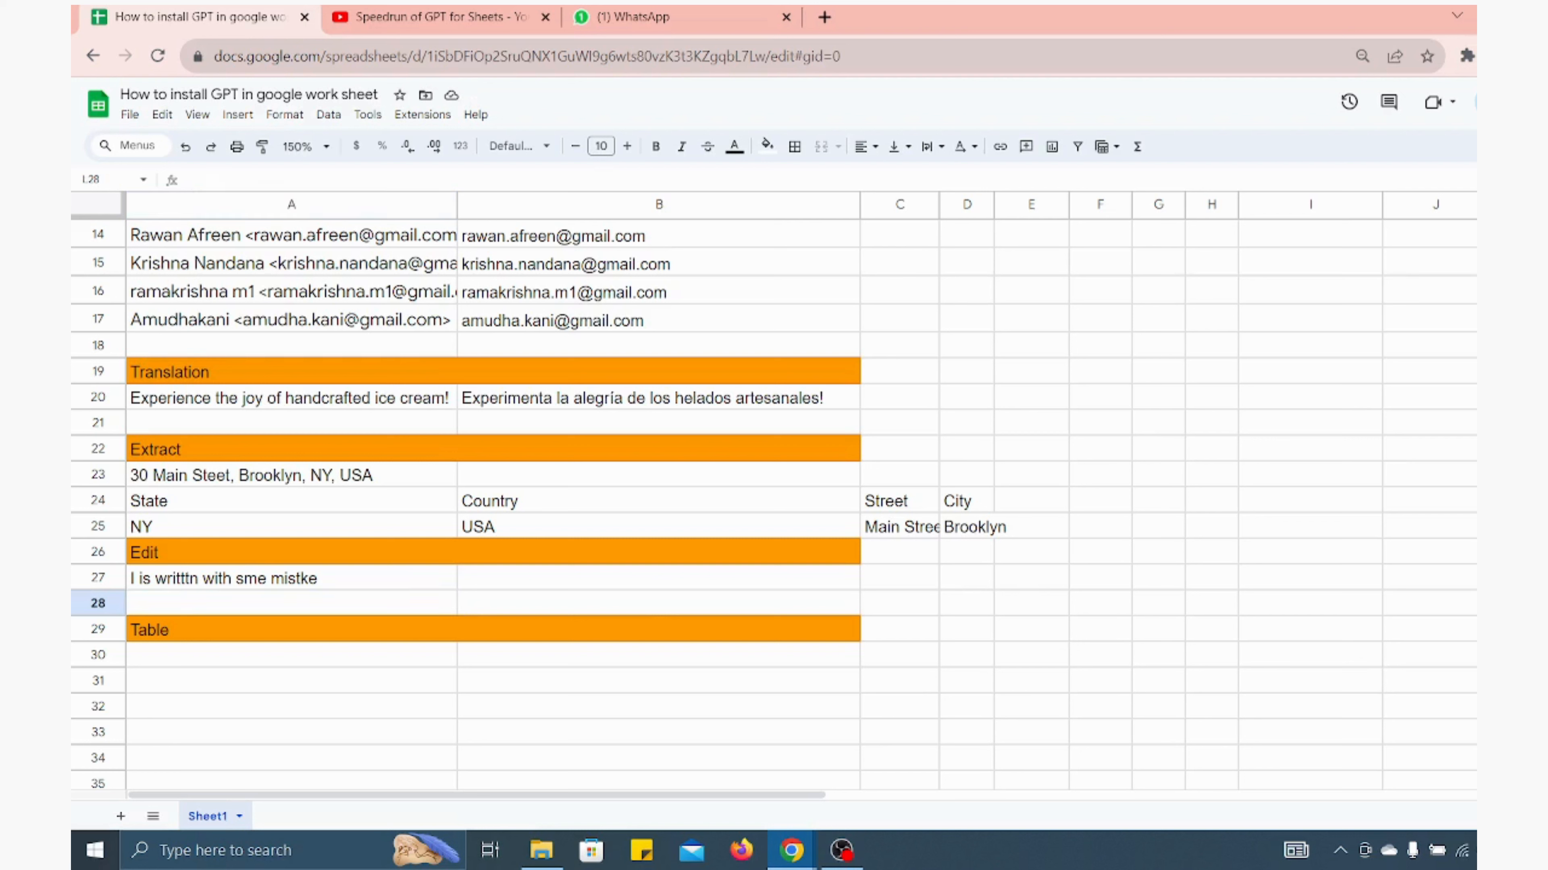
pyautogui.press('Left')
pyautogui.click(263, 585)
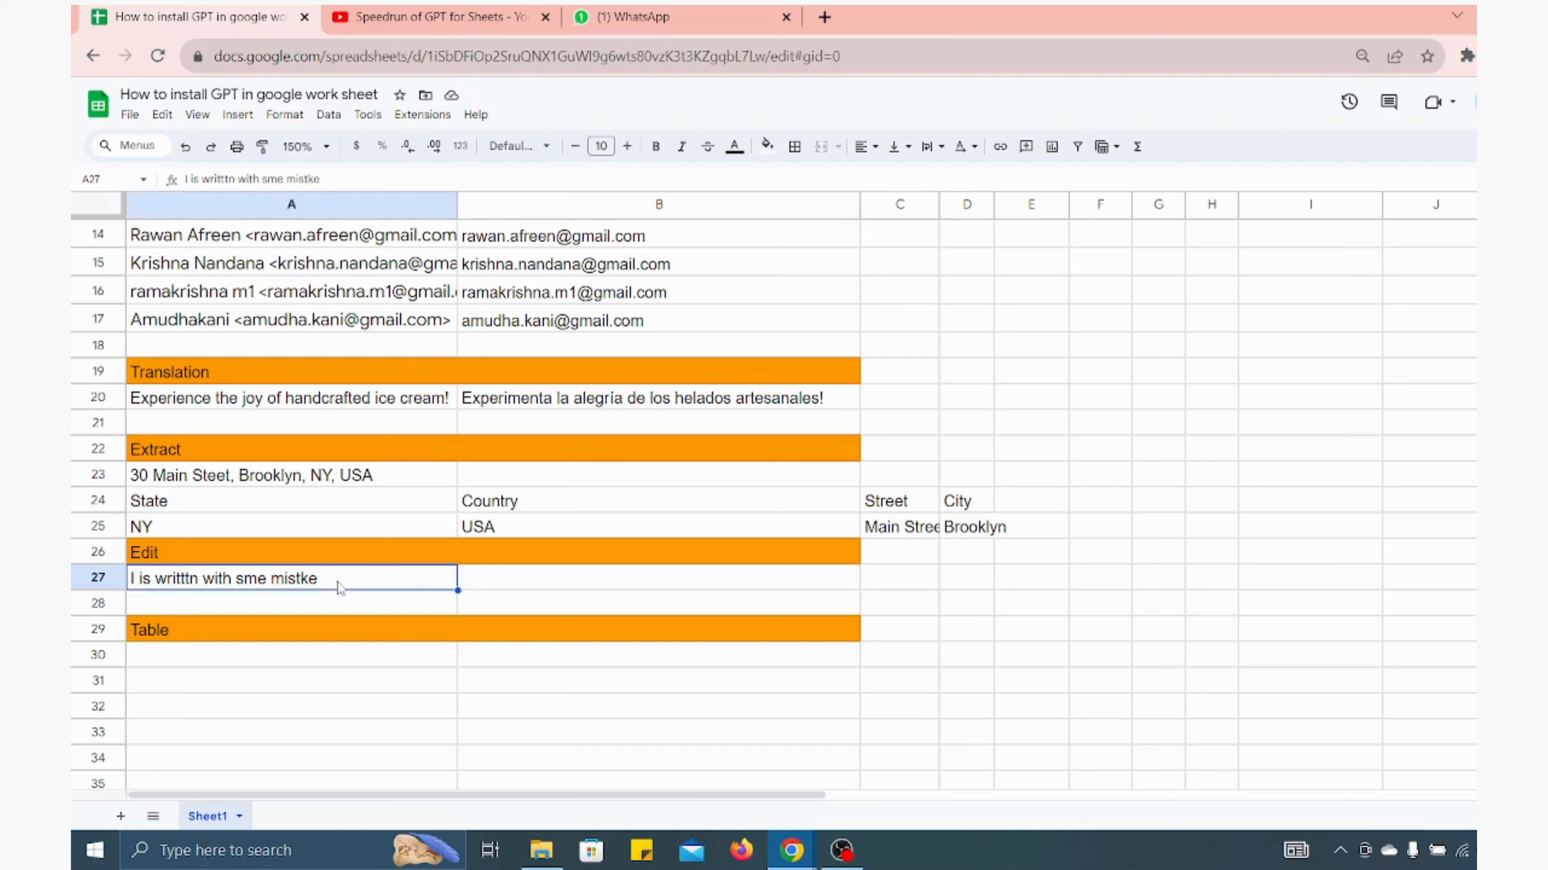
# In B27, enter =GPT_EDIT(A27) to correct the misspelled sentence in A27
pyautogui.press('Right')
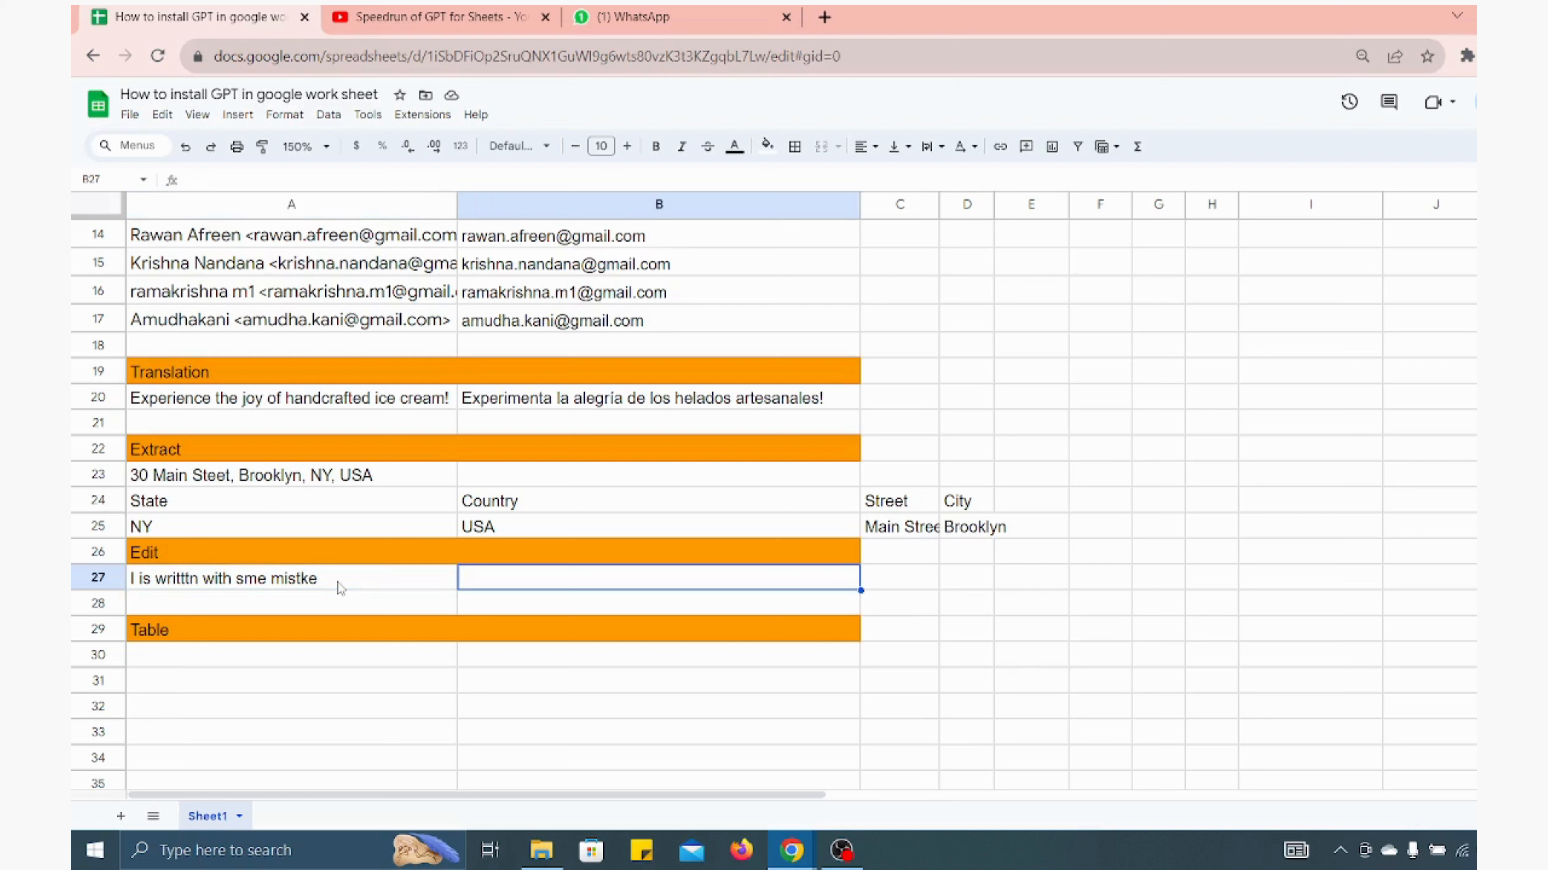
pyautogui.write('=')
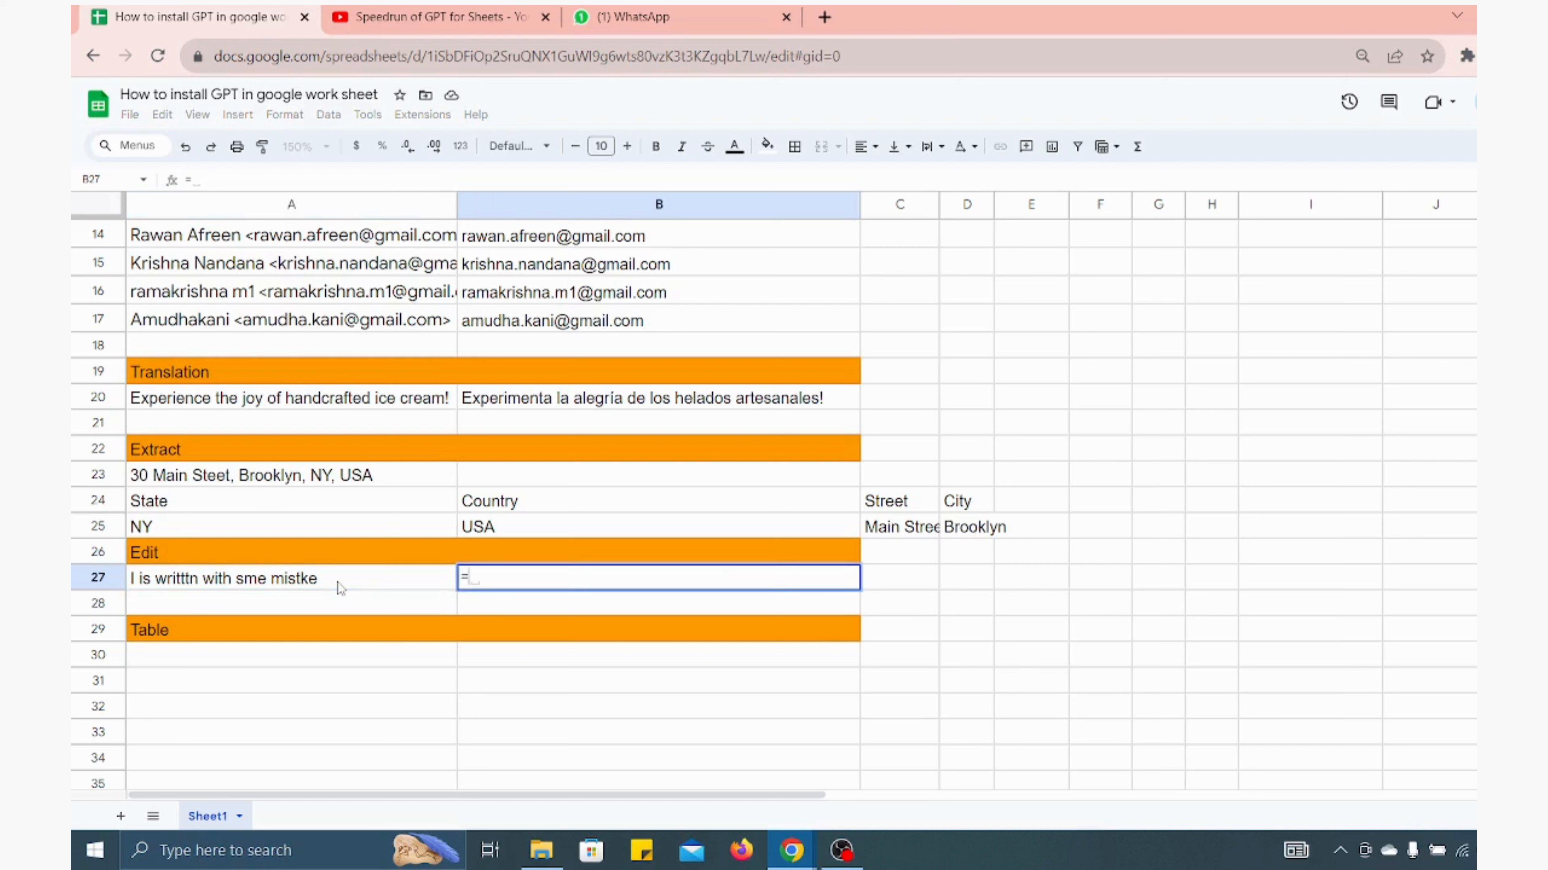
pyautogui.write('GPT')
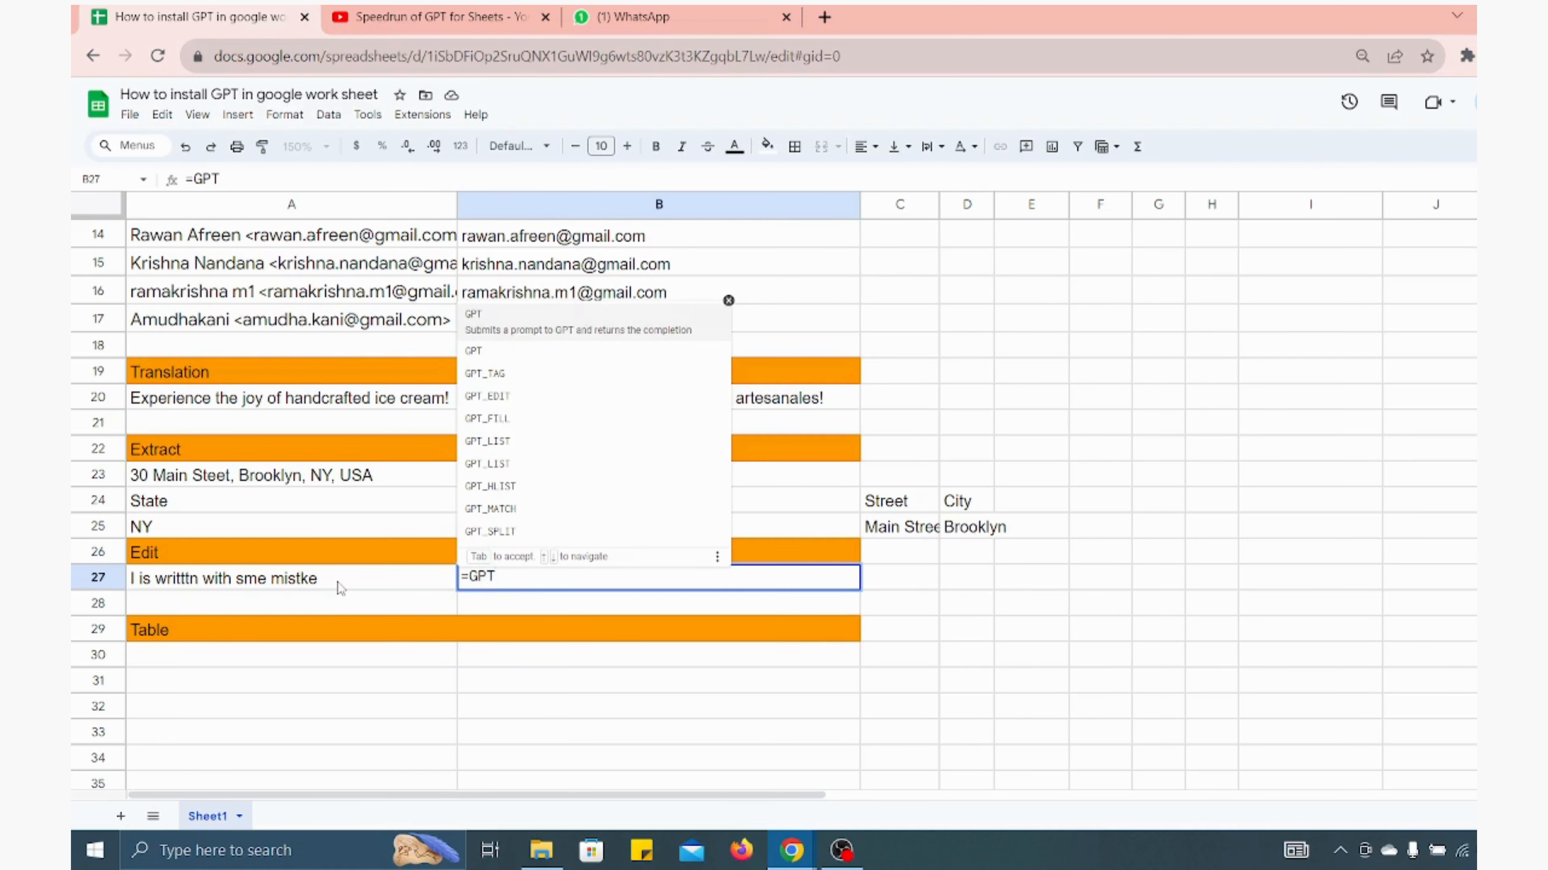
pyautogui.write('_Edit')
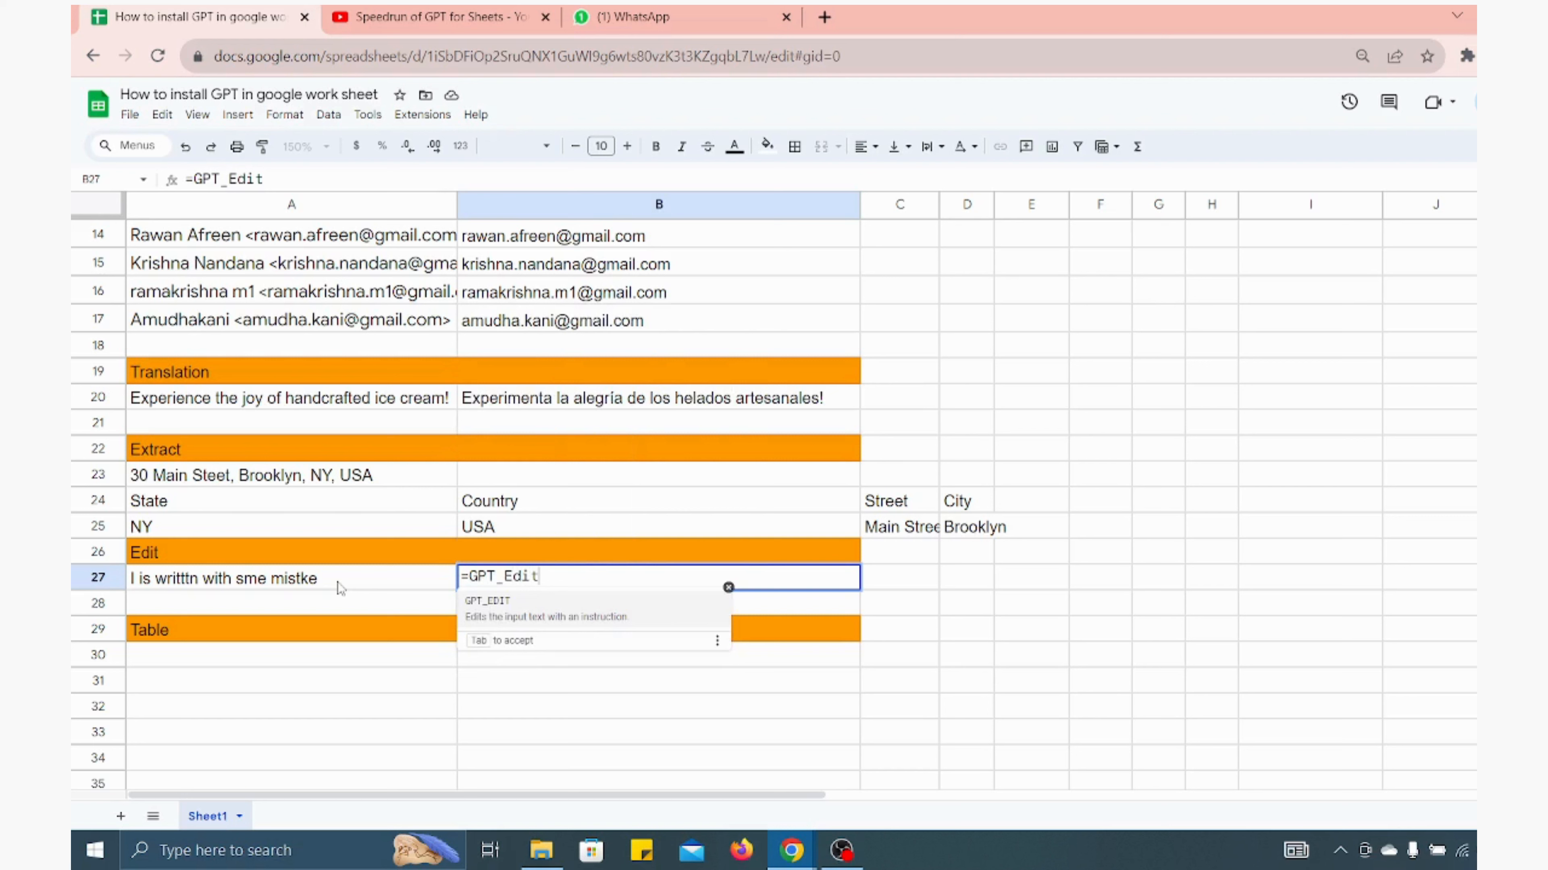
pyautogui.press('Tab')
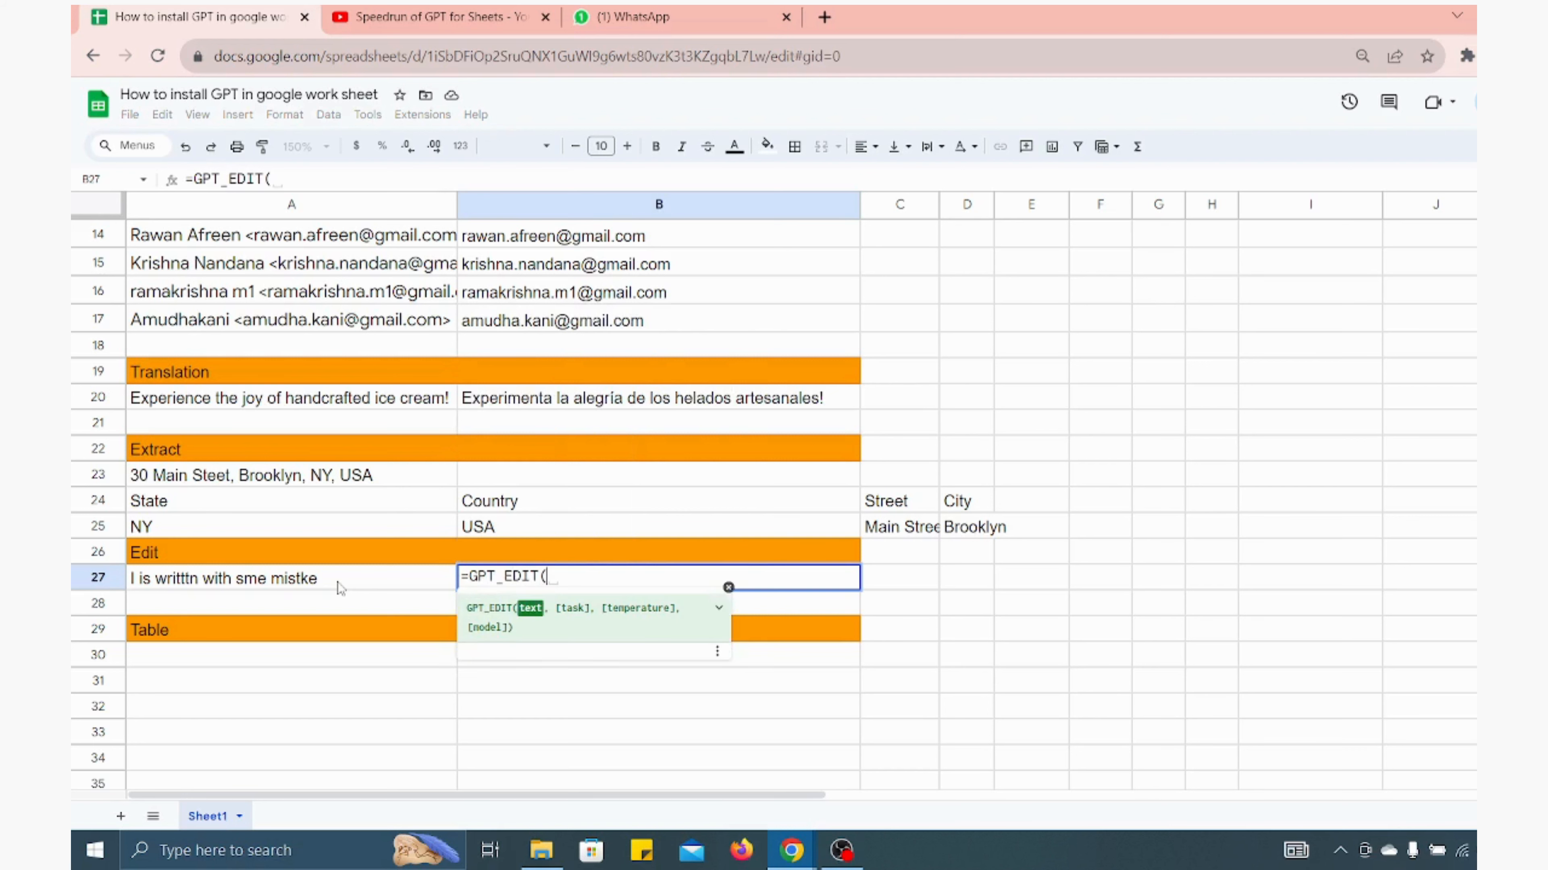
pyautogui.click(340, 589)
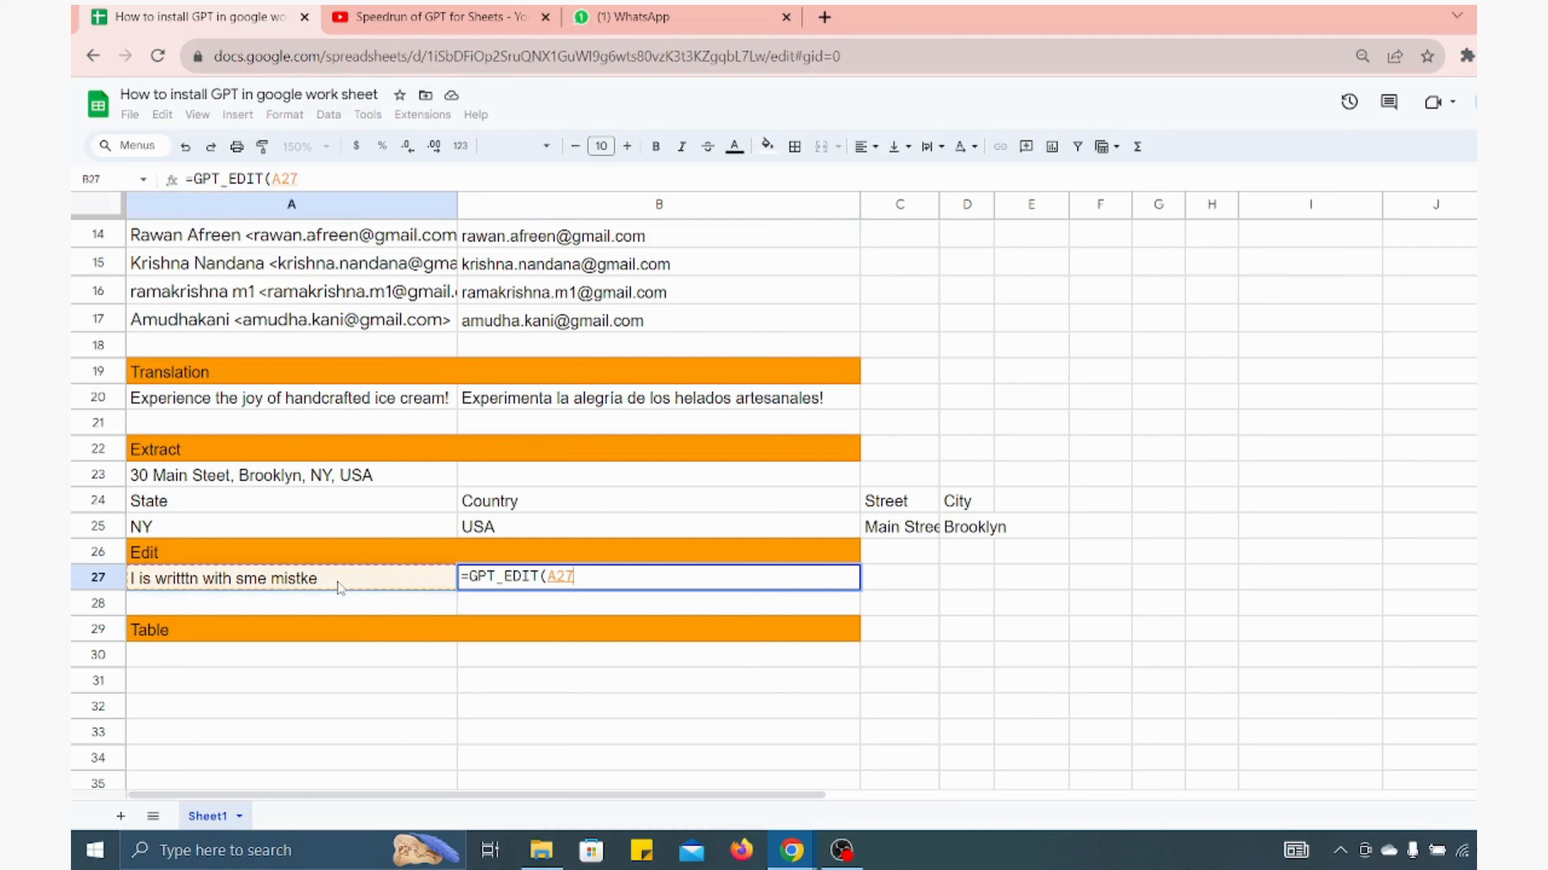
pyautogui.write(')')
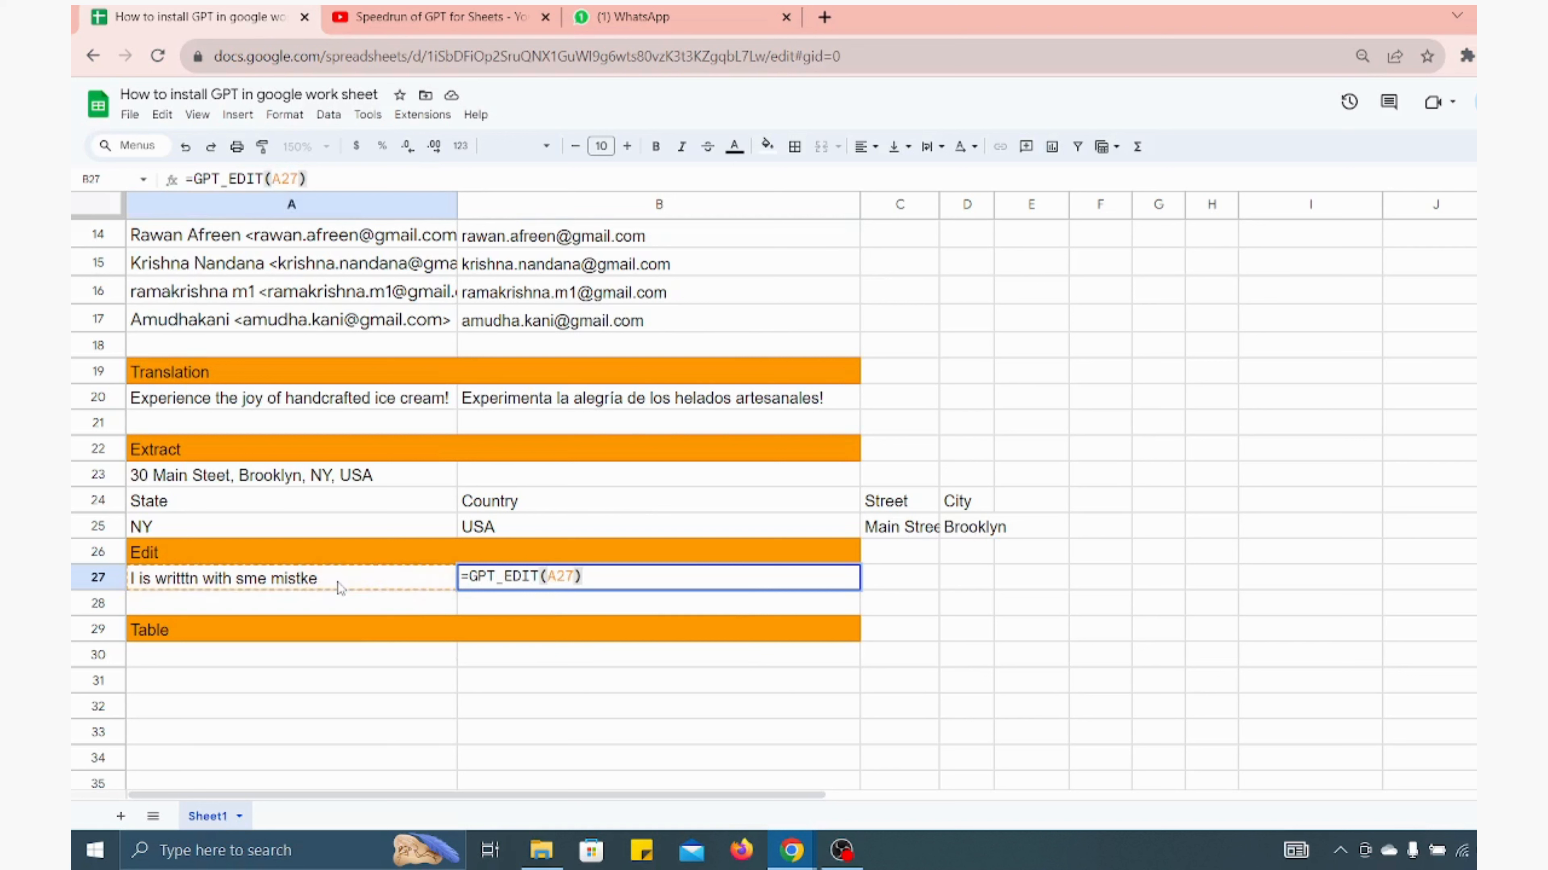
pyautogui.press('Return')
pyautogui.press('Up')
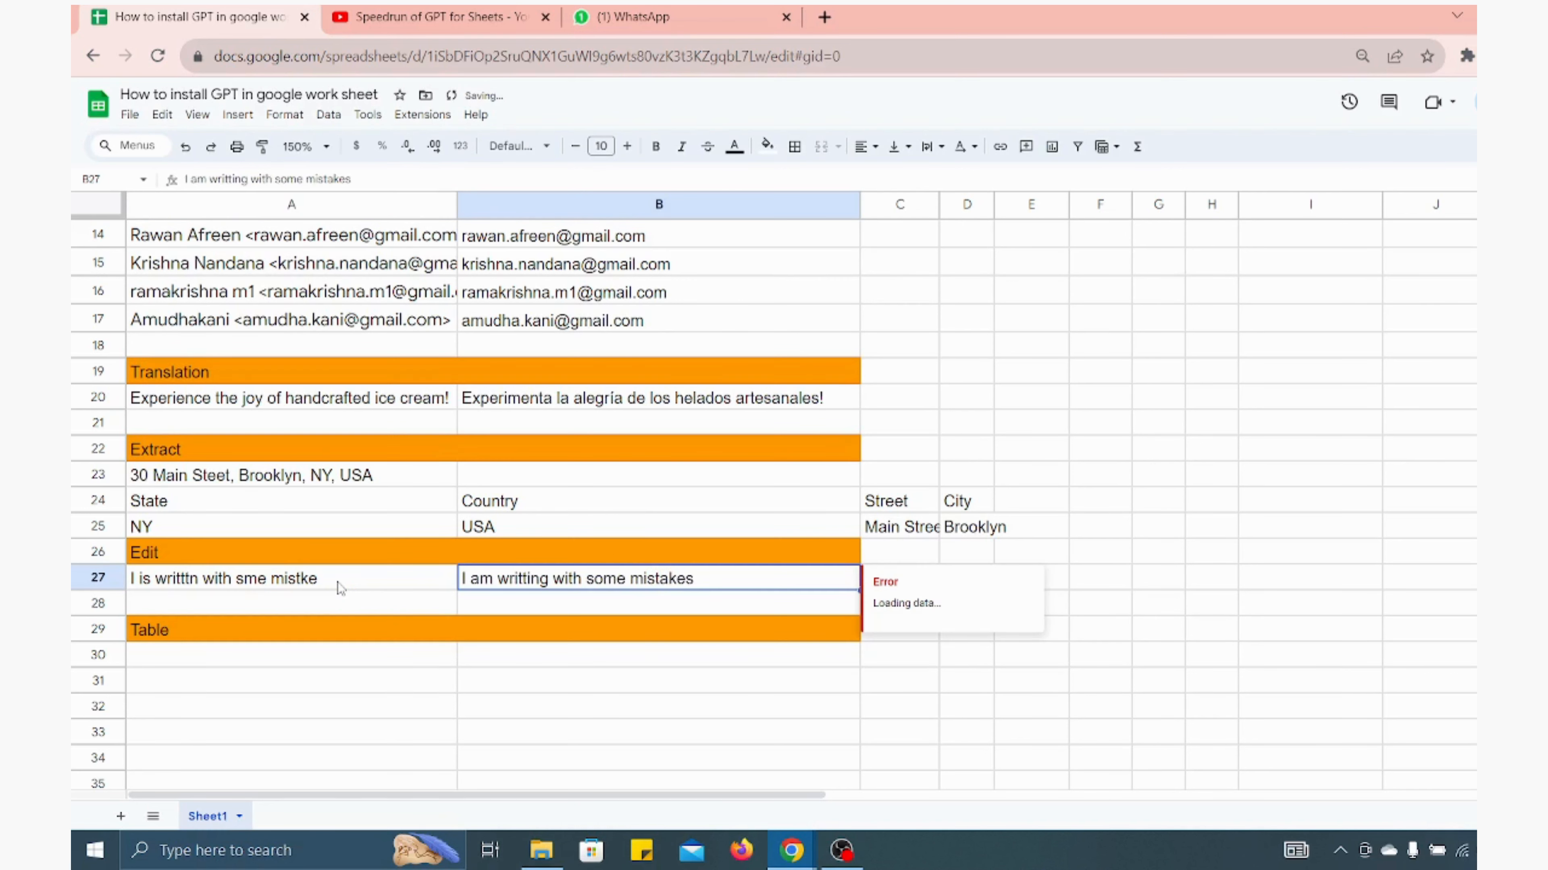
pyautogui.press('Down')
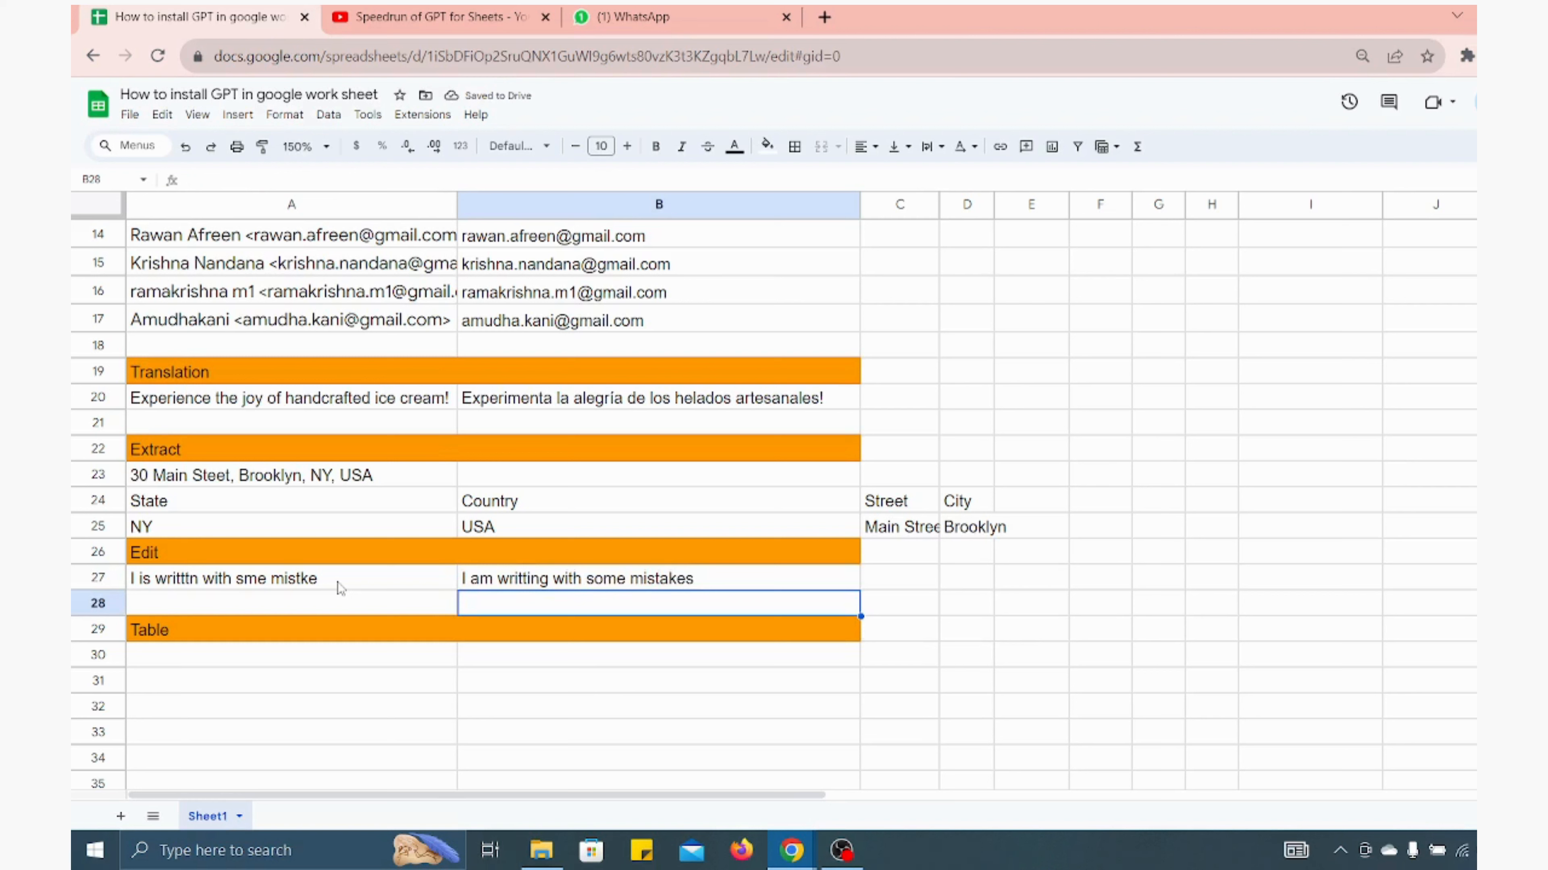
pyautogui.press('Down')
pyautogui.press('Down')
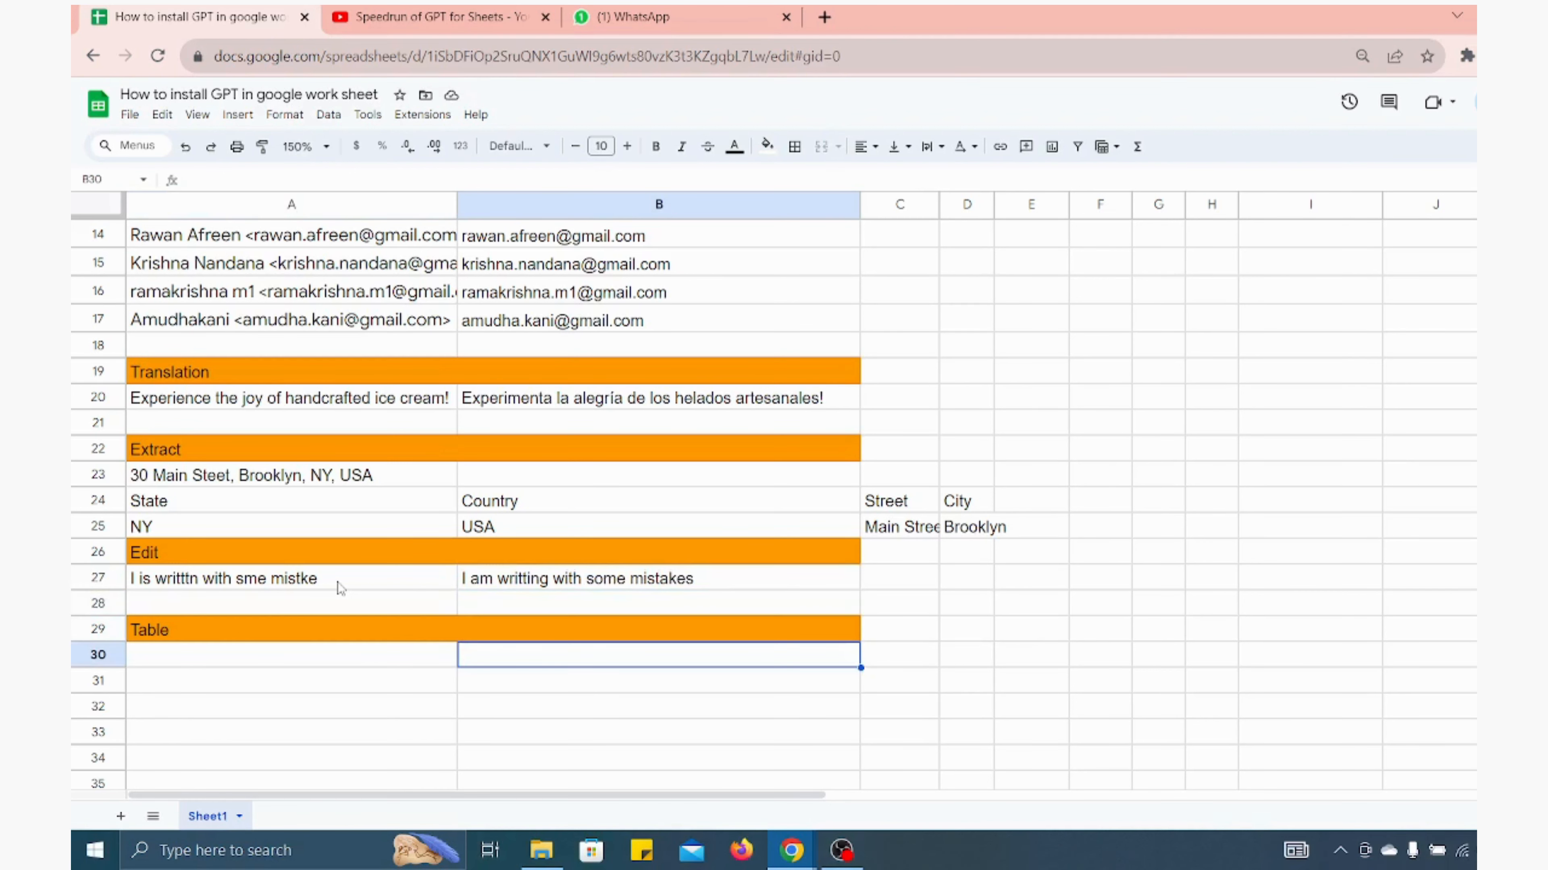
pyautogui.press('Left')
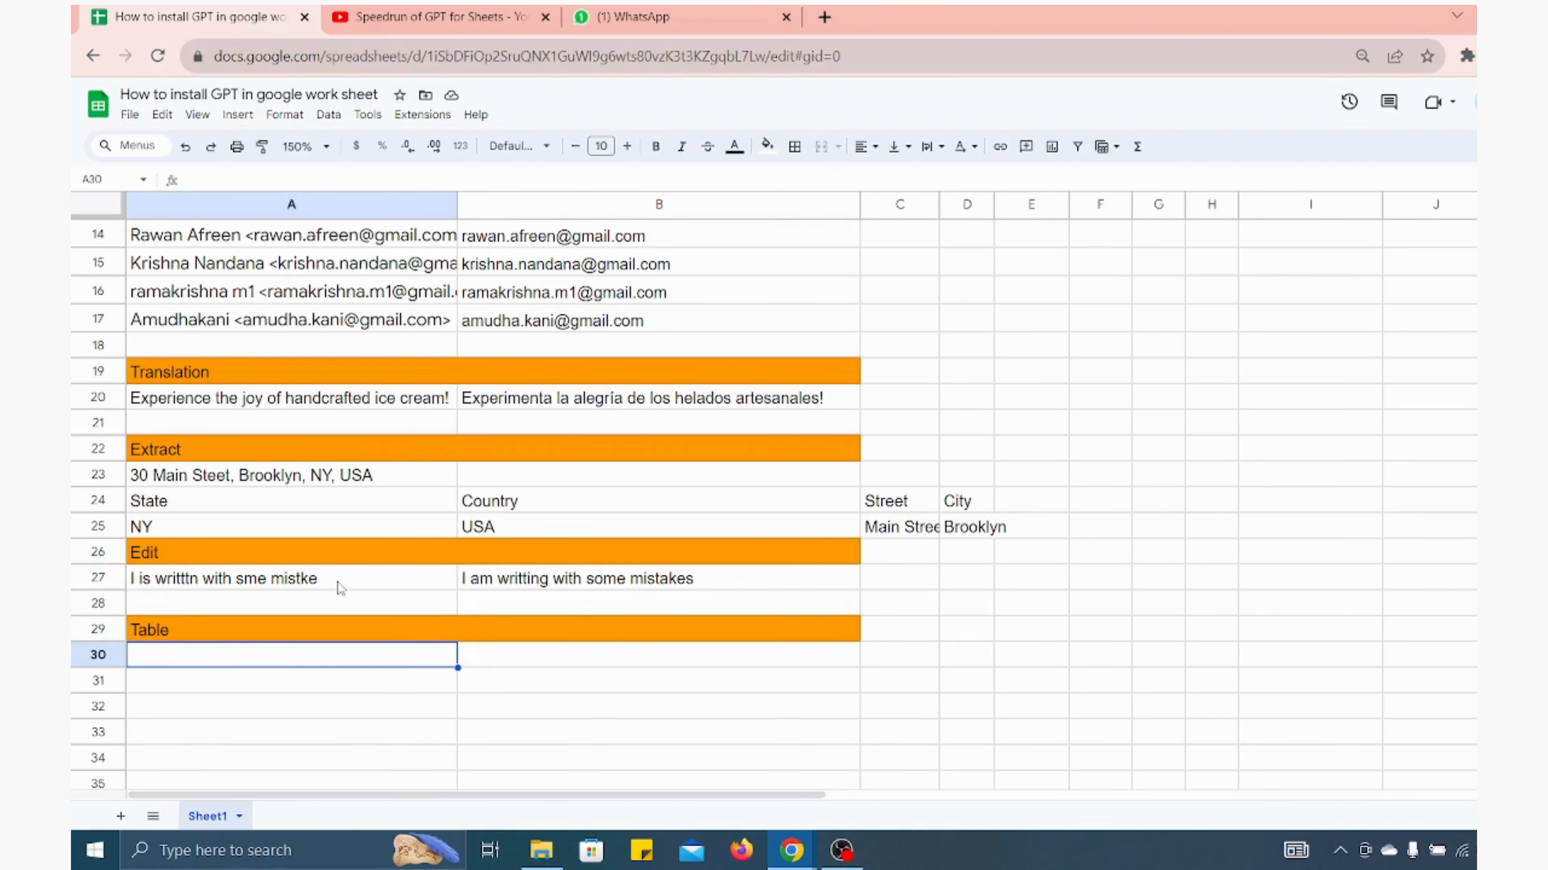
pyautogui.write('=')
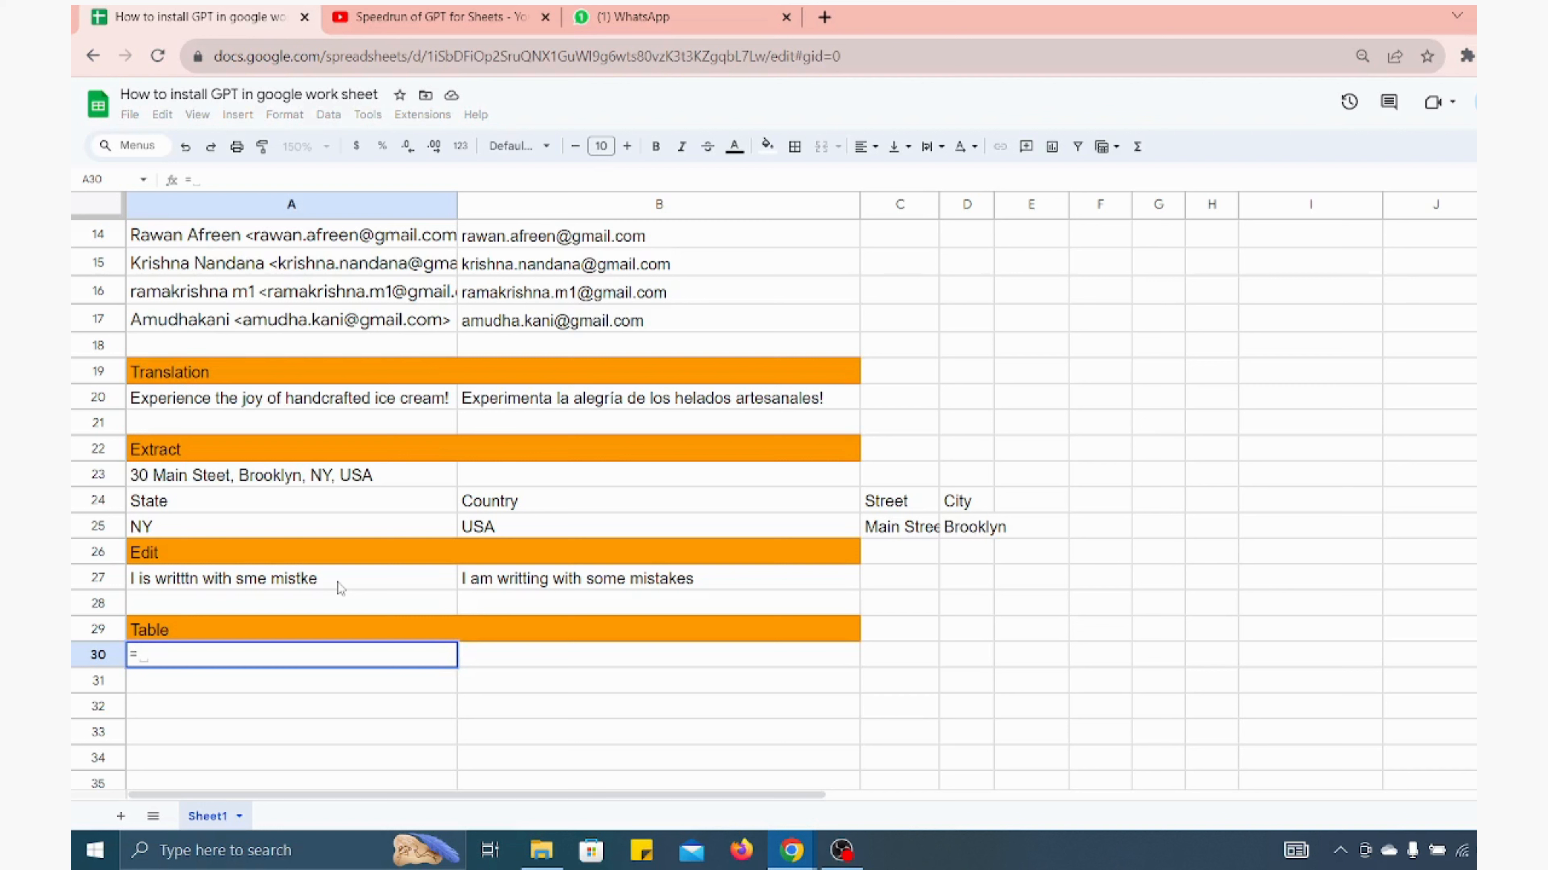
pyautogui.press('Escape')
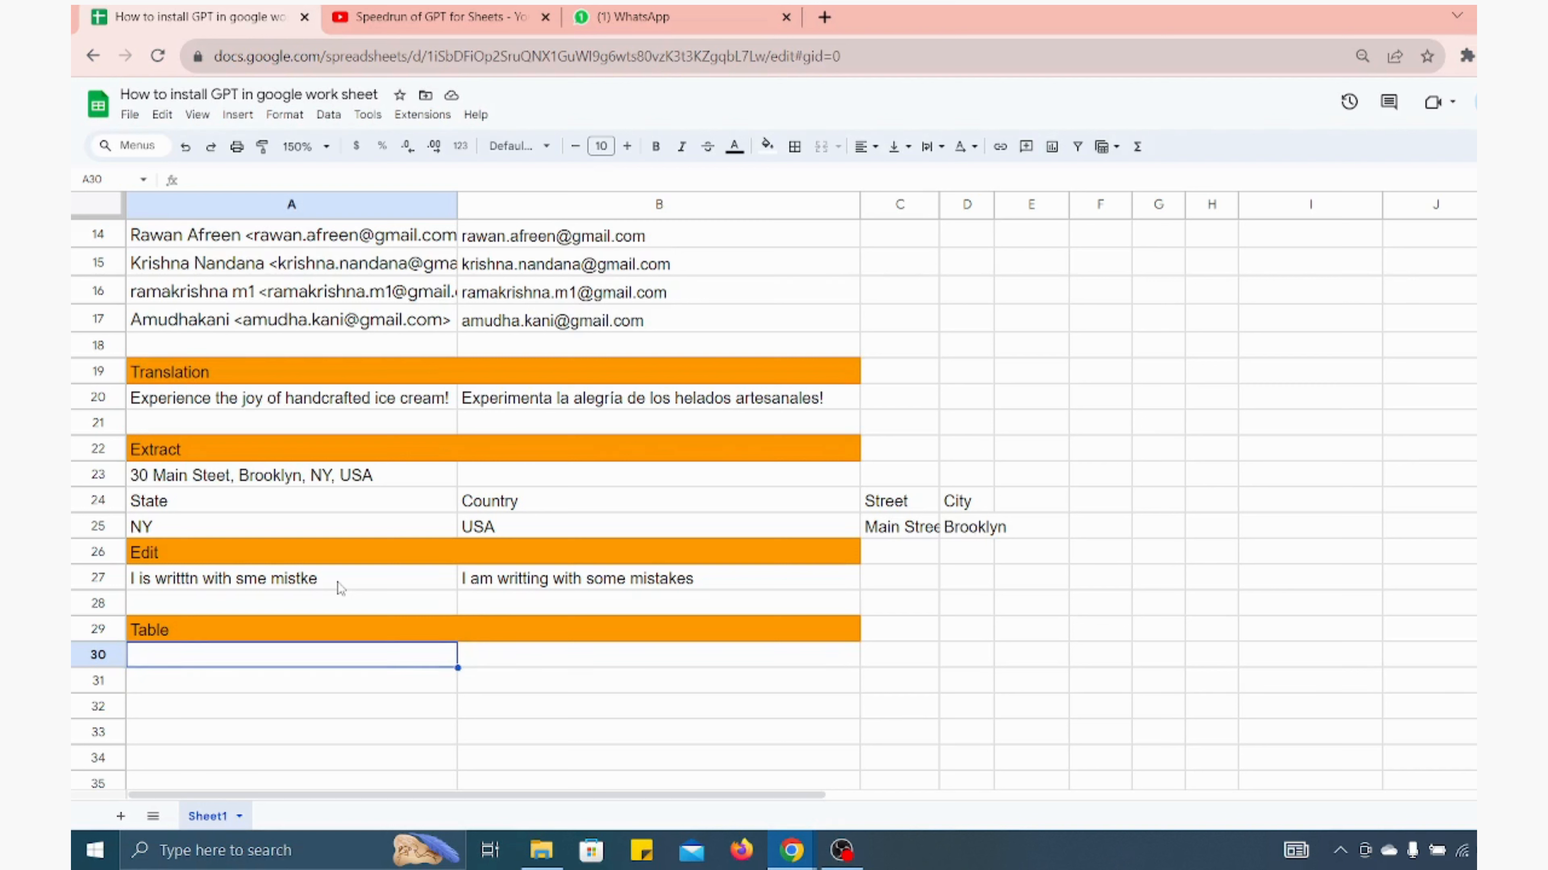
pyautogui.click(1523, 655)
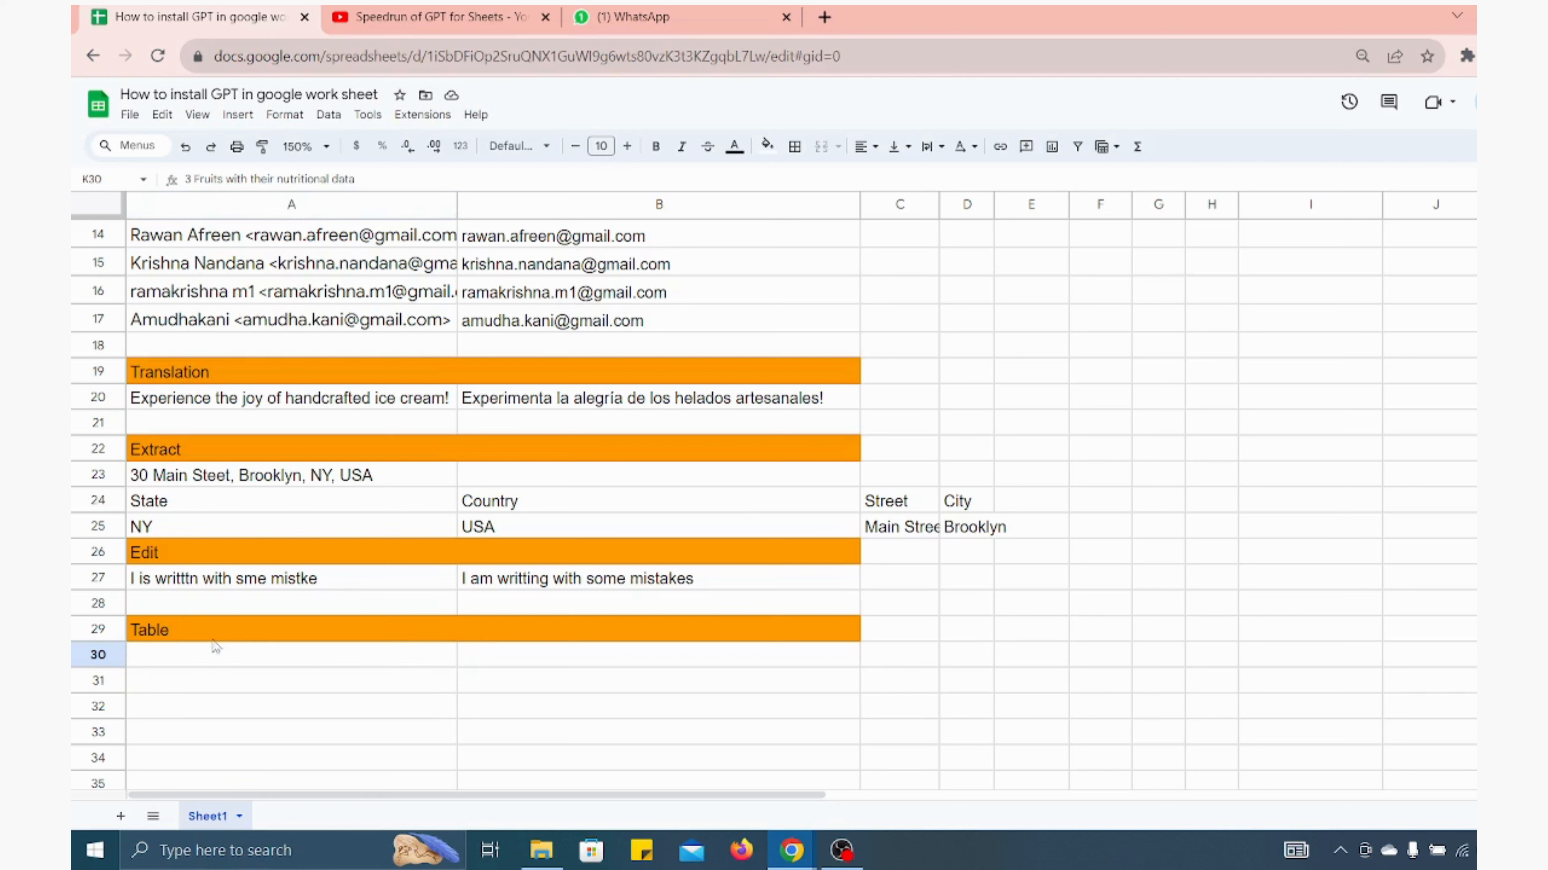
# In A30, enter =GPT_TABLE("3 Fruits with their nutritional data") to generate a fruit nutrition table
pyautogui.click(198, 657)
pyautogui.write('=')
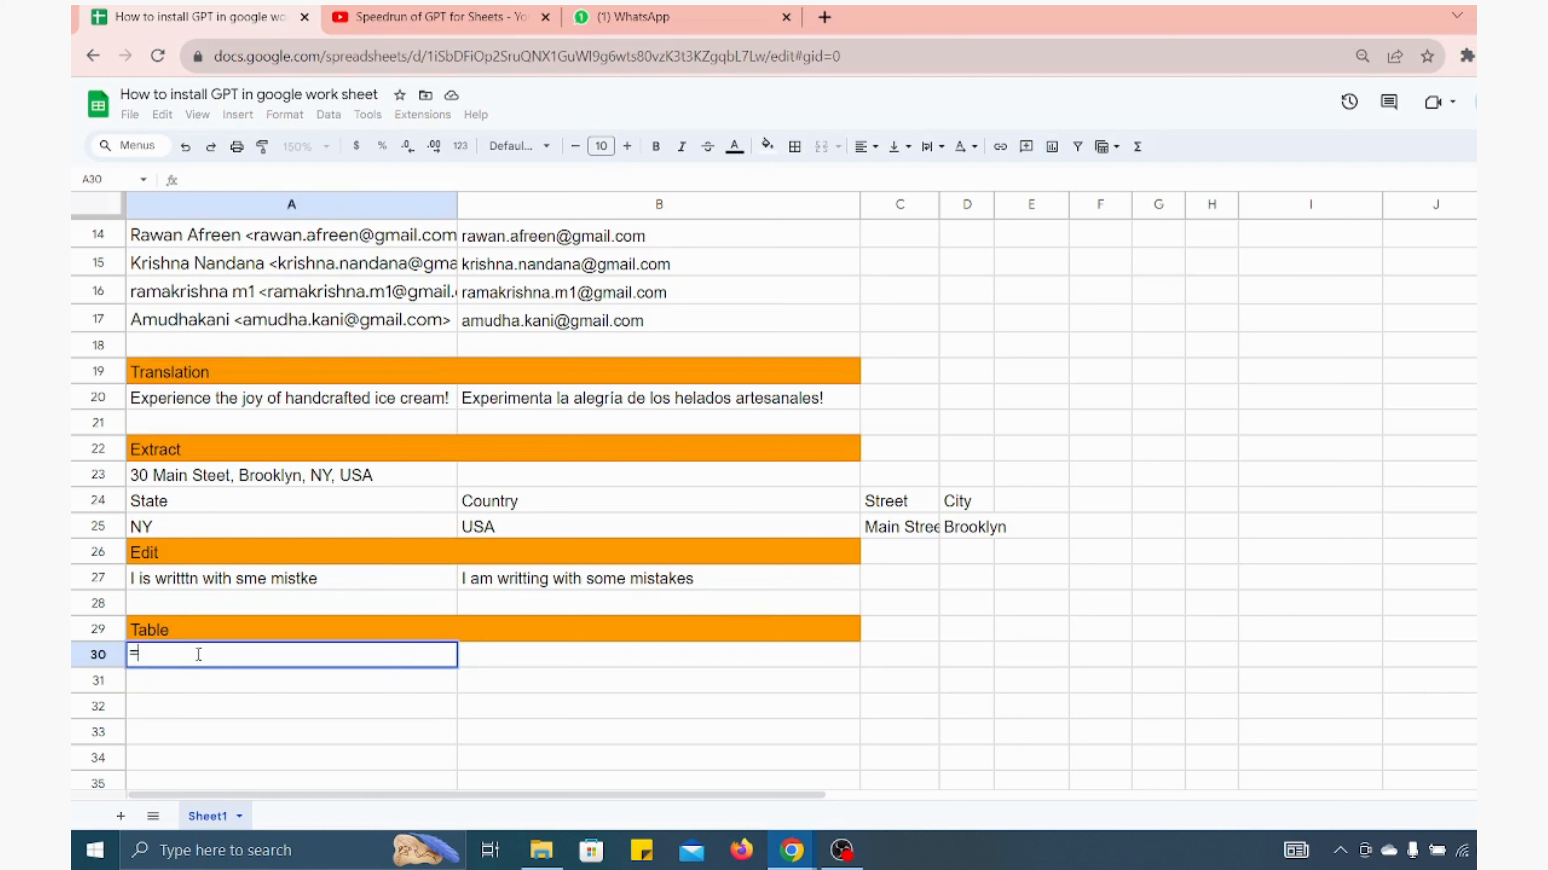
pyautogui.write('G')
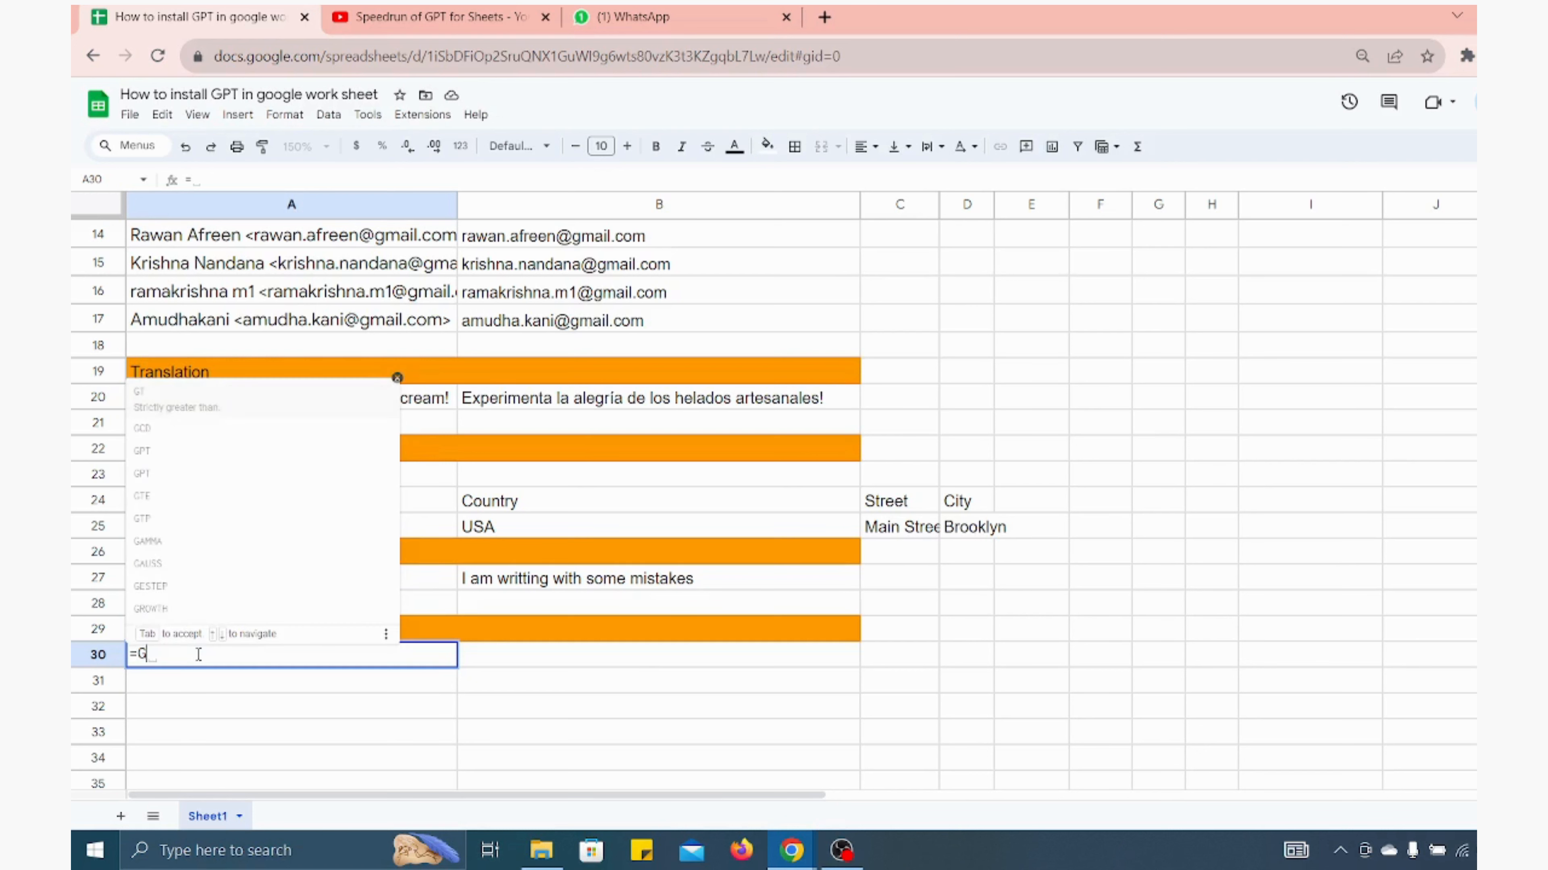
pyautogui.write('PT_Tab')
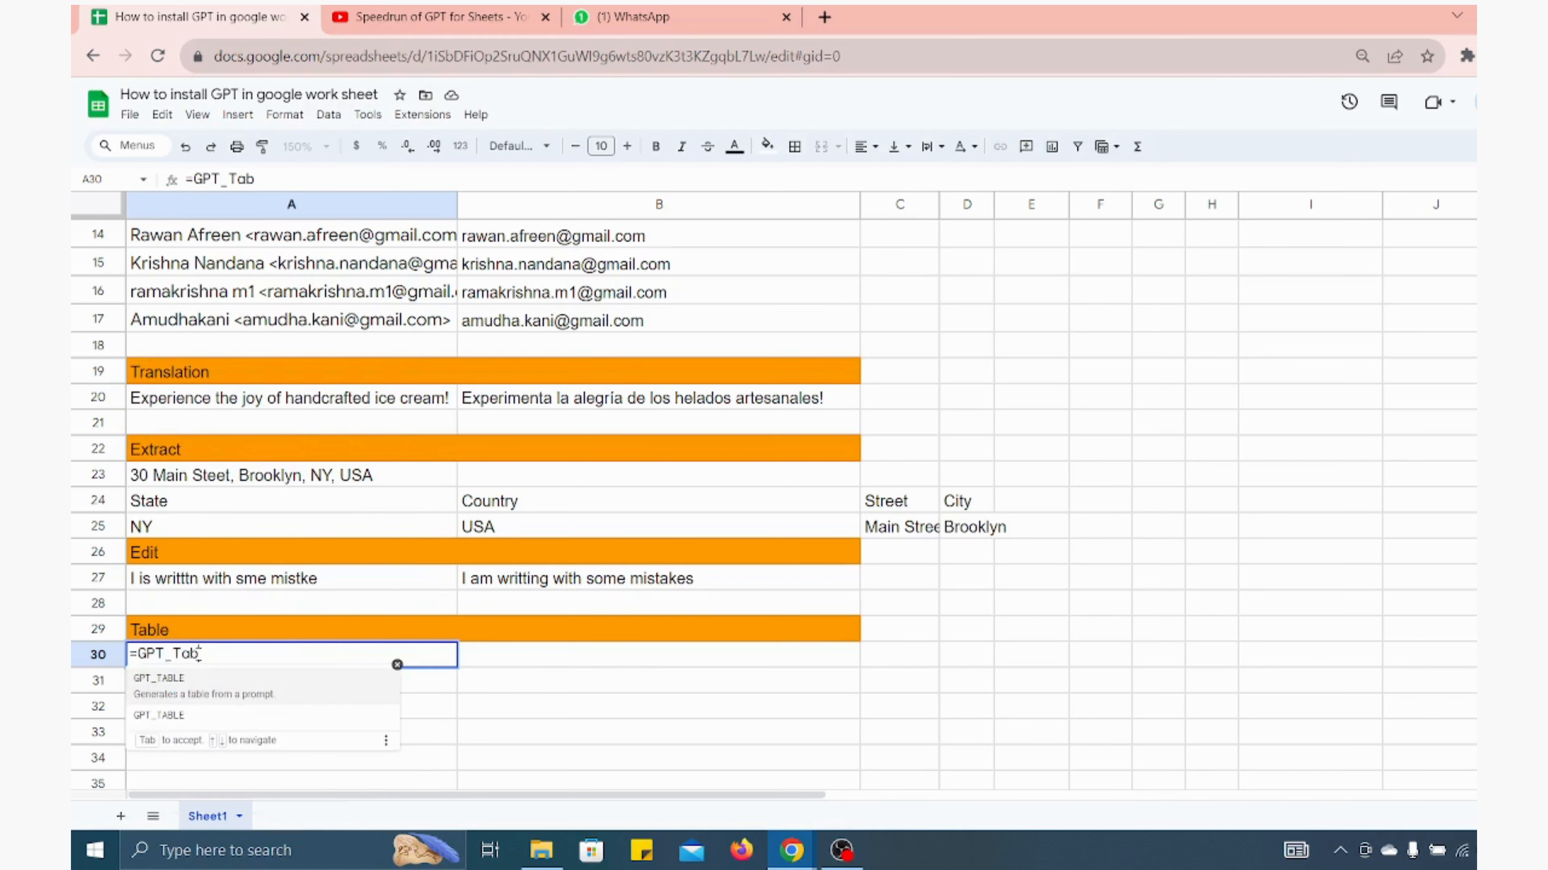
pyautogui.press('Tab')
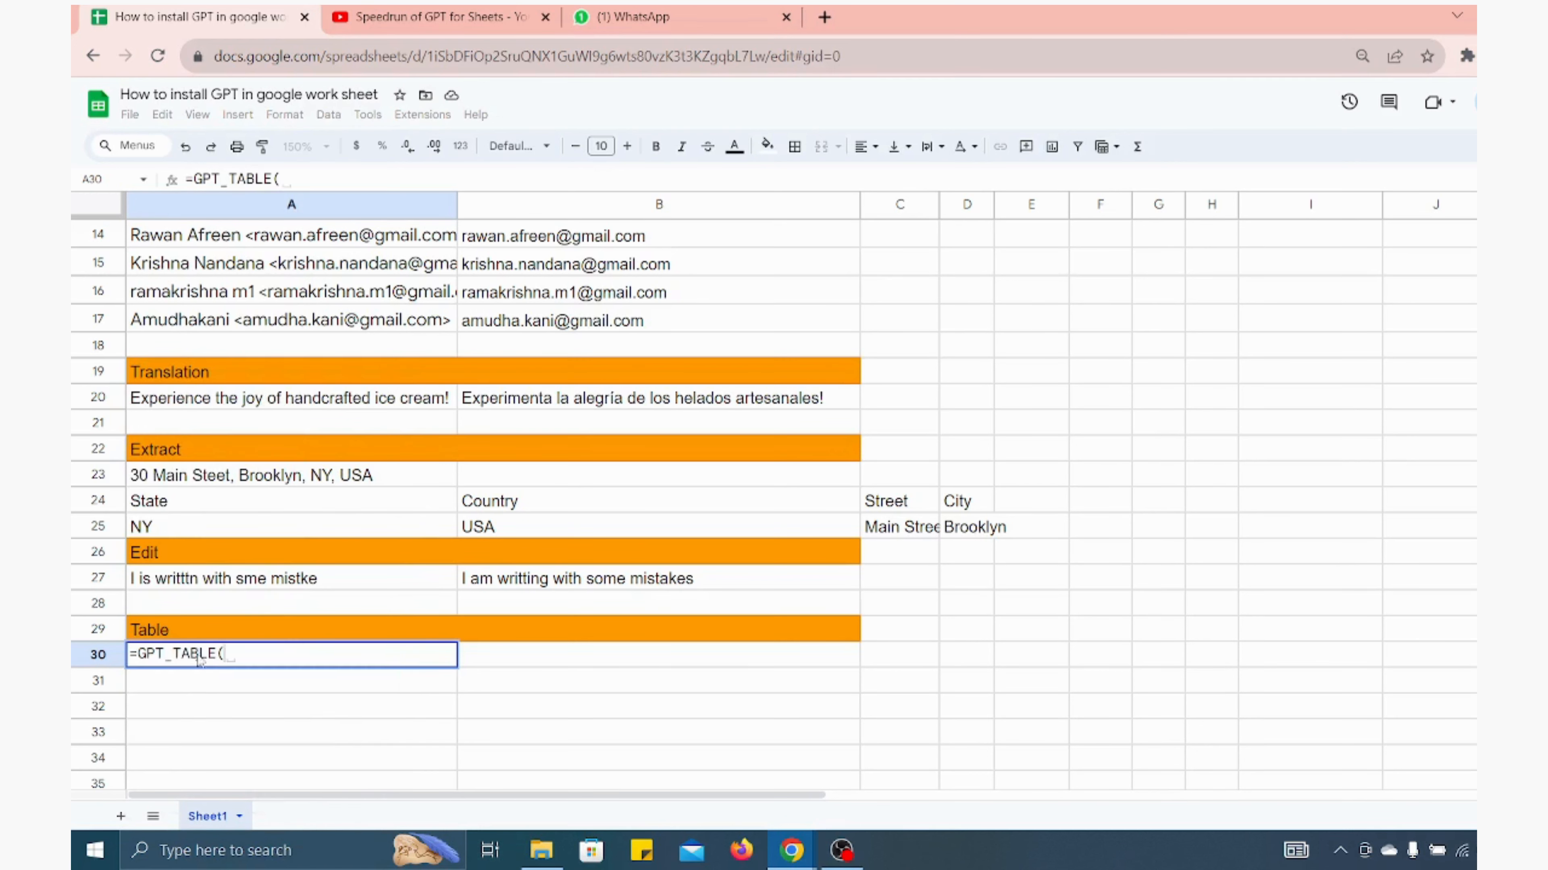
pyautogui.write('"')
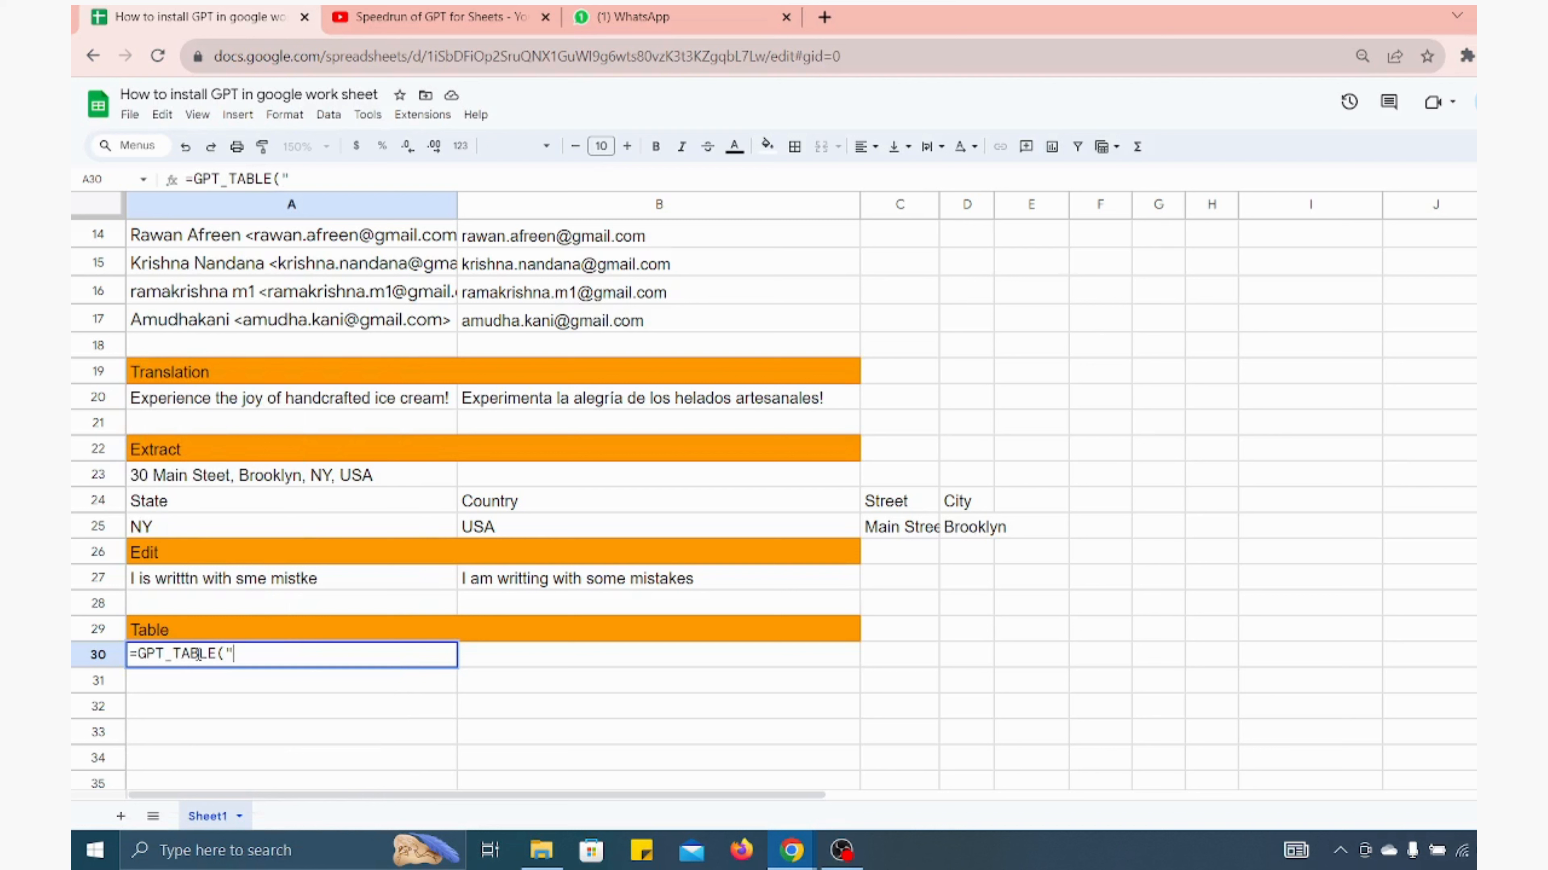
pyautogui.write('3 Fruits with their nutritional data"')
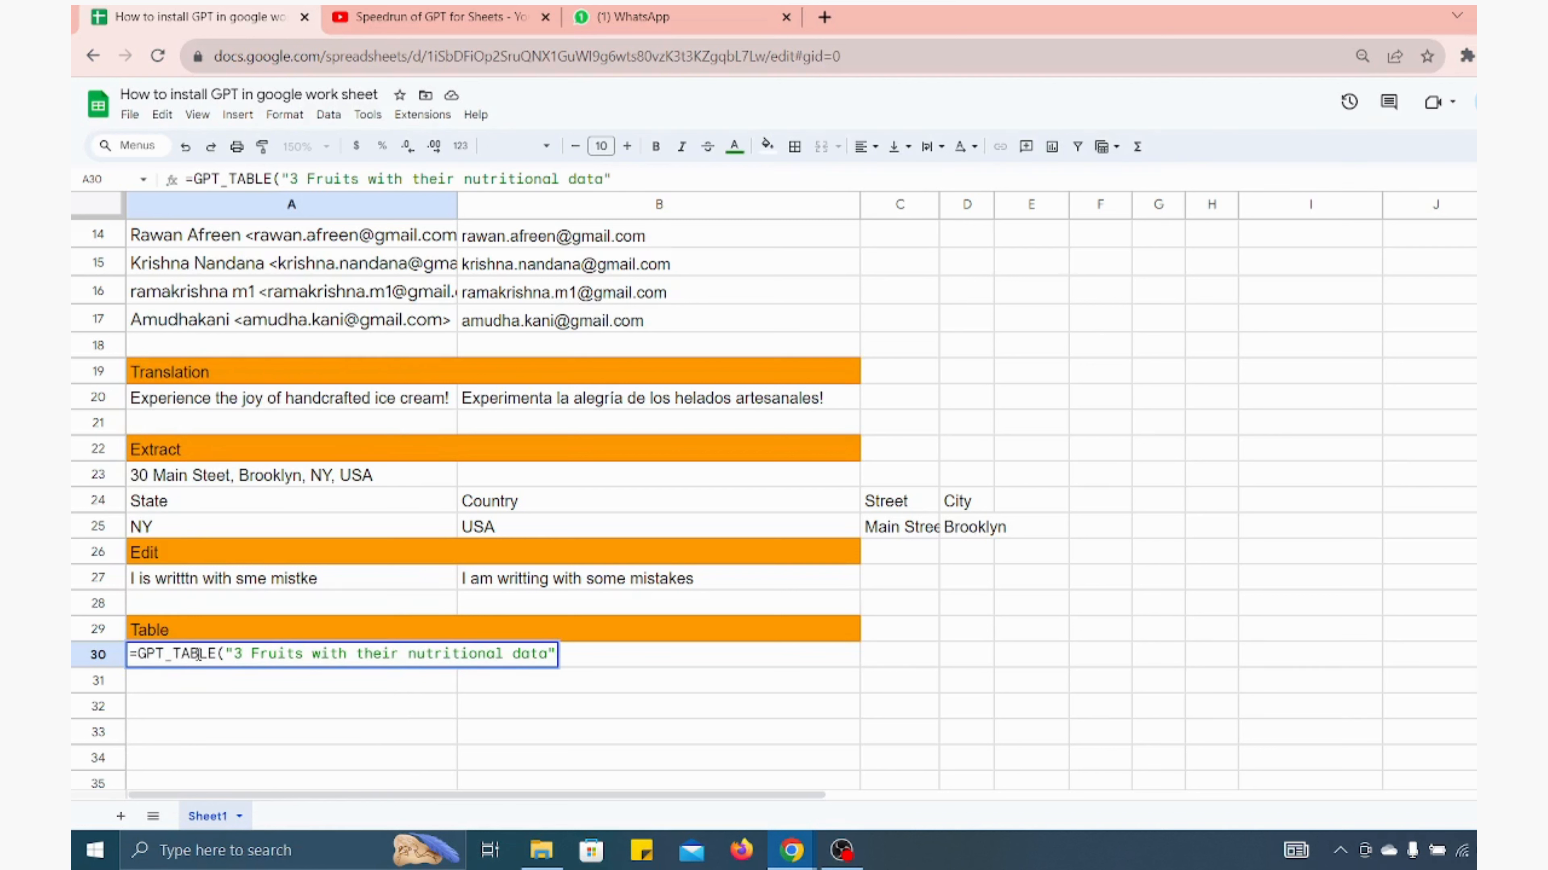
pyautogui.write(')')
pyautogui.press('Return')
pyautogui.press('Up')
# Select the generated table A30:D33 and apply all borders to it
pyautogui.hotkey('shift', 'Down')
pyautogui.hotkey('shift', 'Right')
pyautogui.hotkey('shift', 'Right')
pyautogui.hotkey('shift', 'Right')
pyautogui.hotkey('shift', 'Down')
pyautogui.hotkey('shift', 'Down')
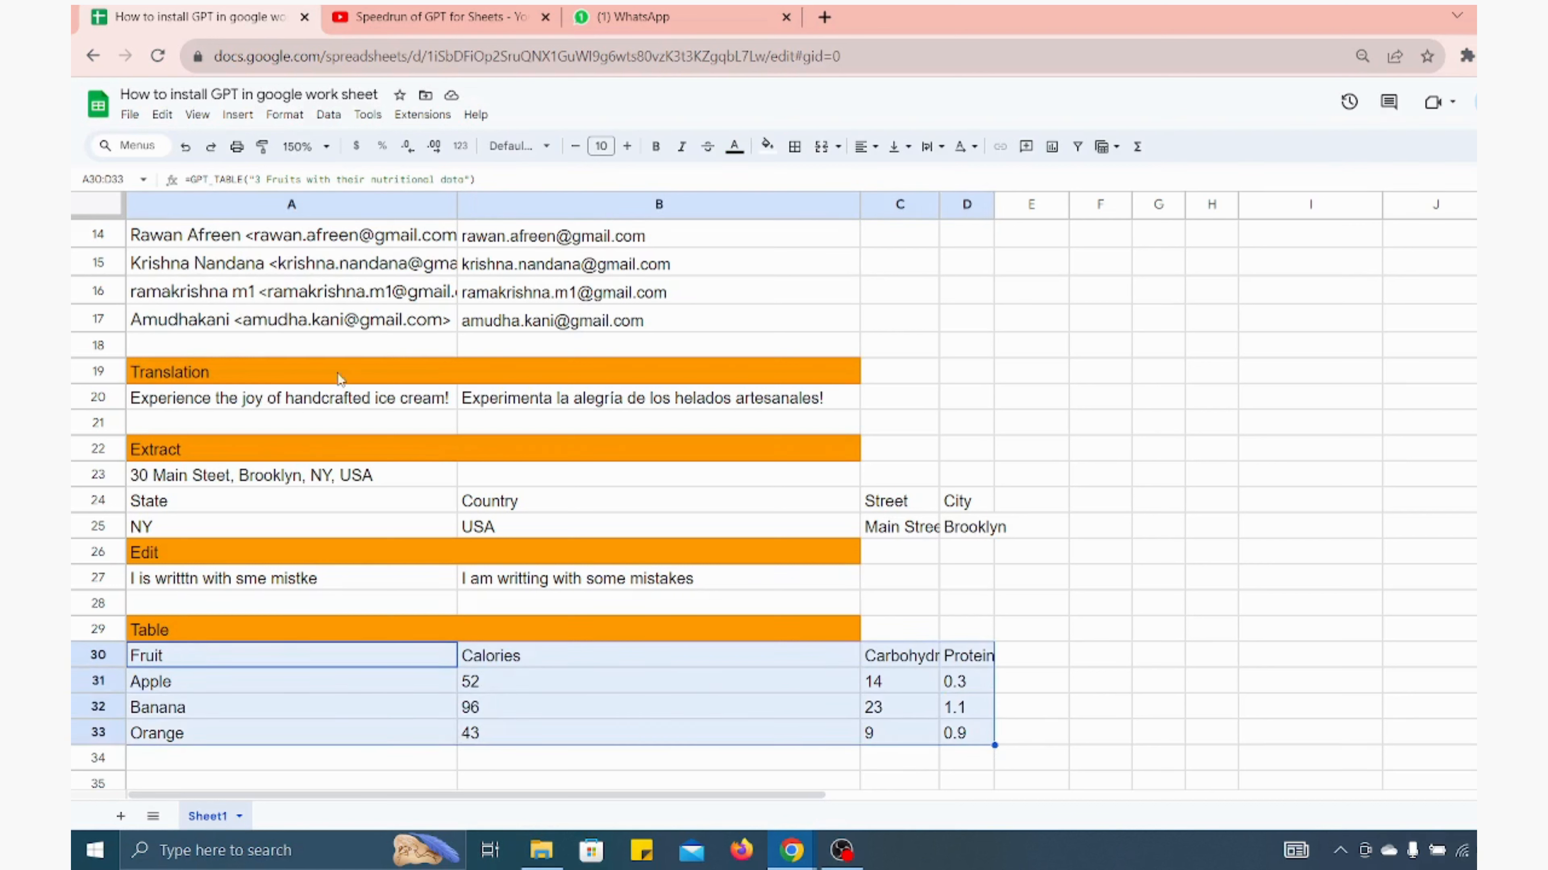
pyautogui.click(793, 148)
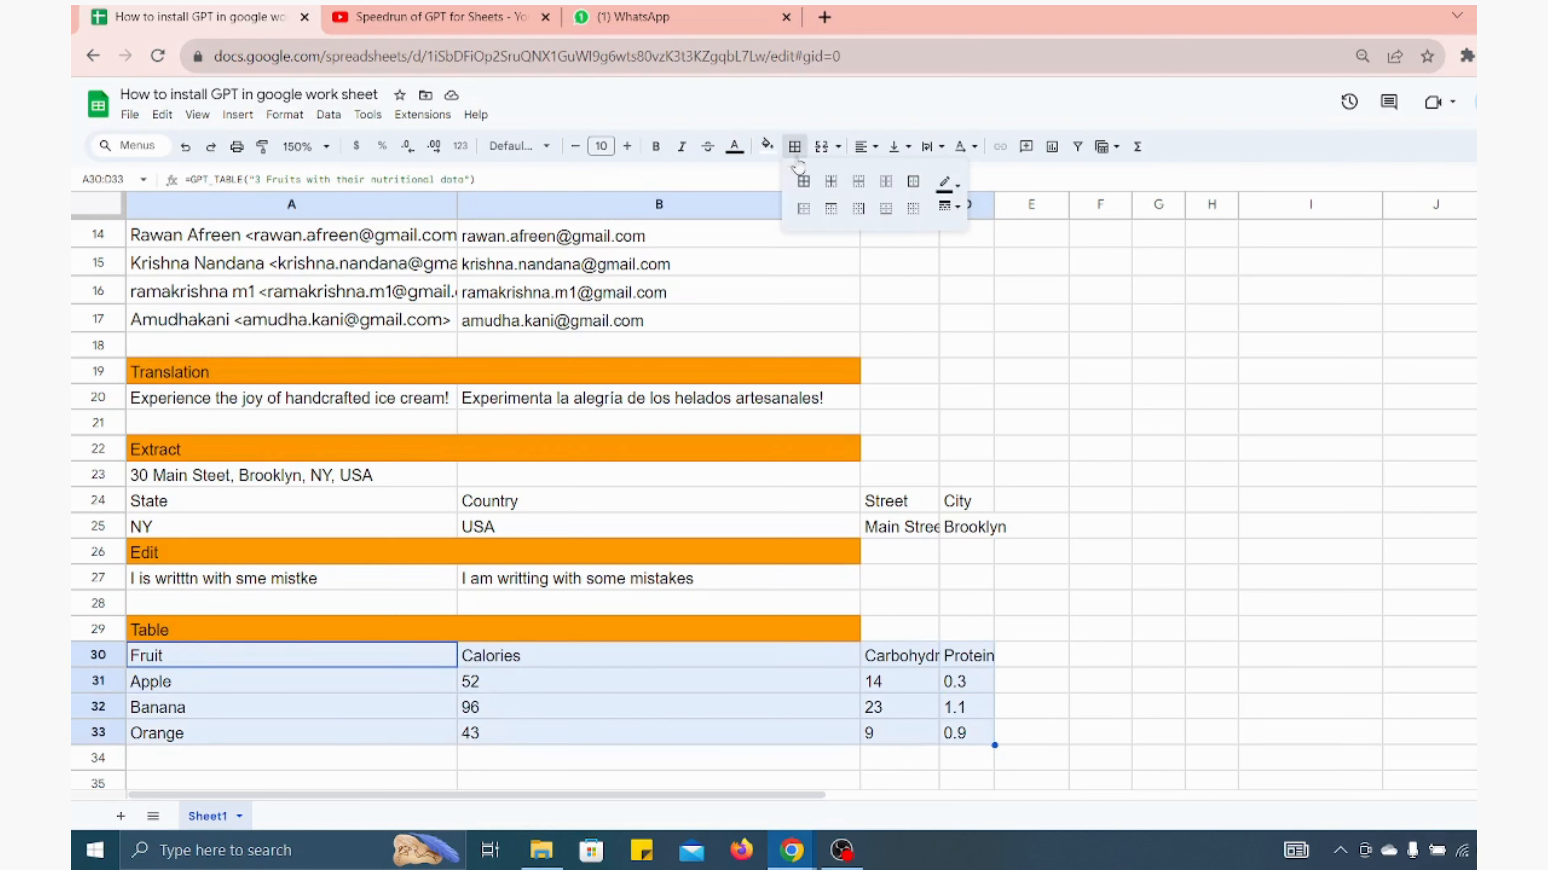
pyautogui.click(803, 181)
# Review the sheet's sections from the tag lines down to the new table
pyautogui.scroll(5, 887, 358)
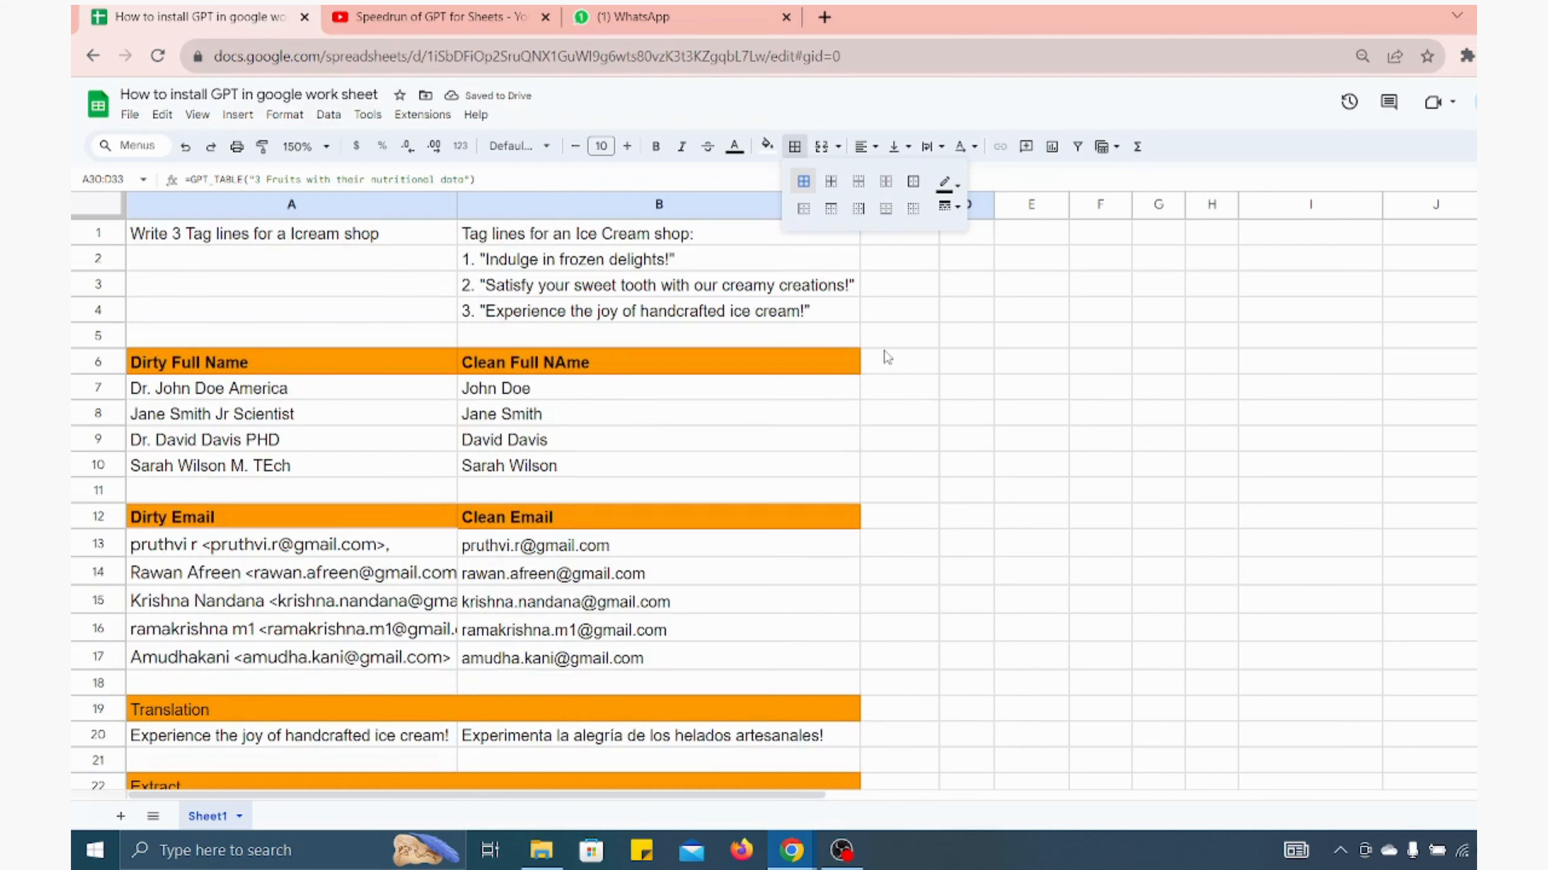
pyautogui.click(957, 487)
pyautogui.scroll(-1, 958, 487)
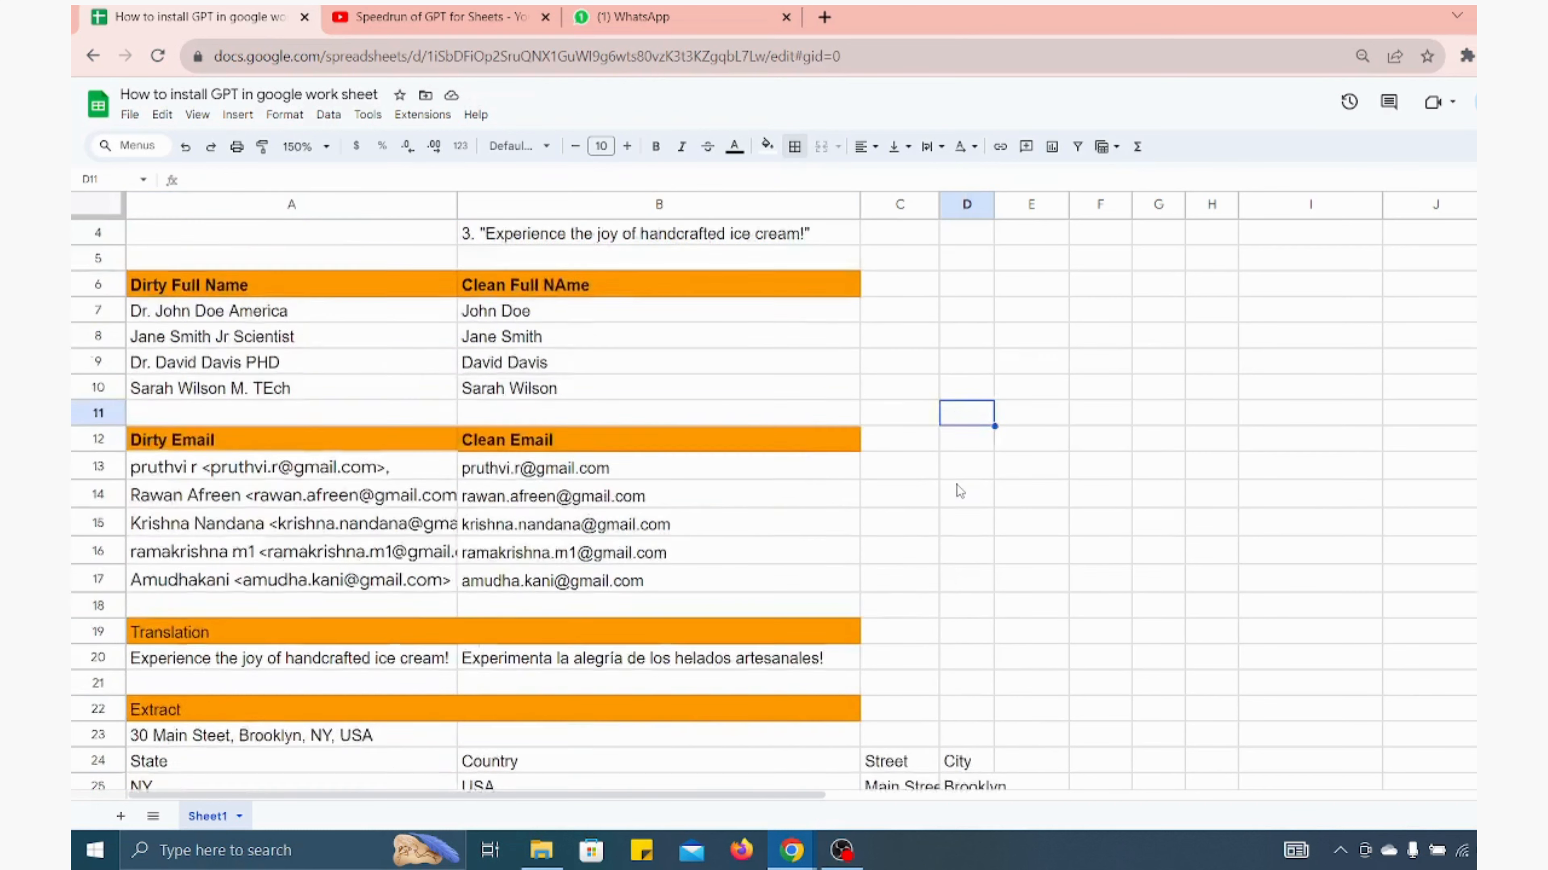
pyautogui.scroll(1, 956, 488)
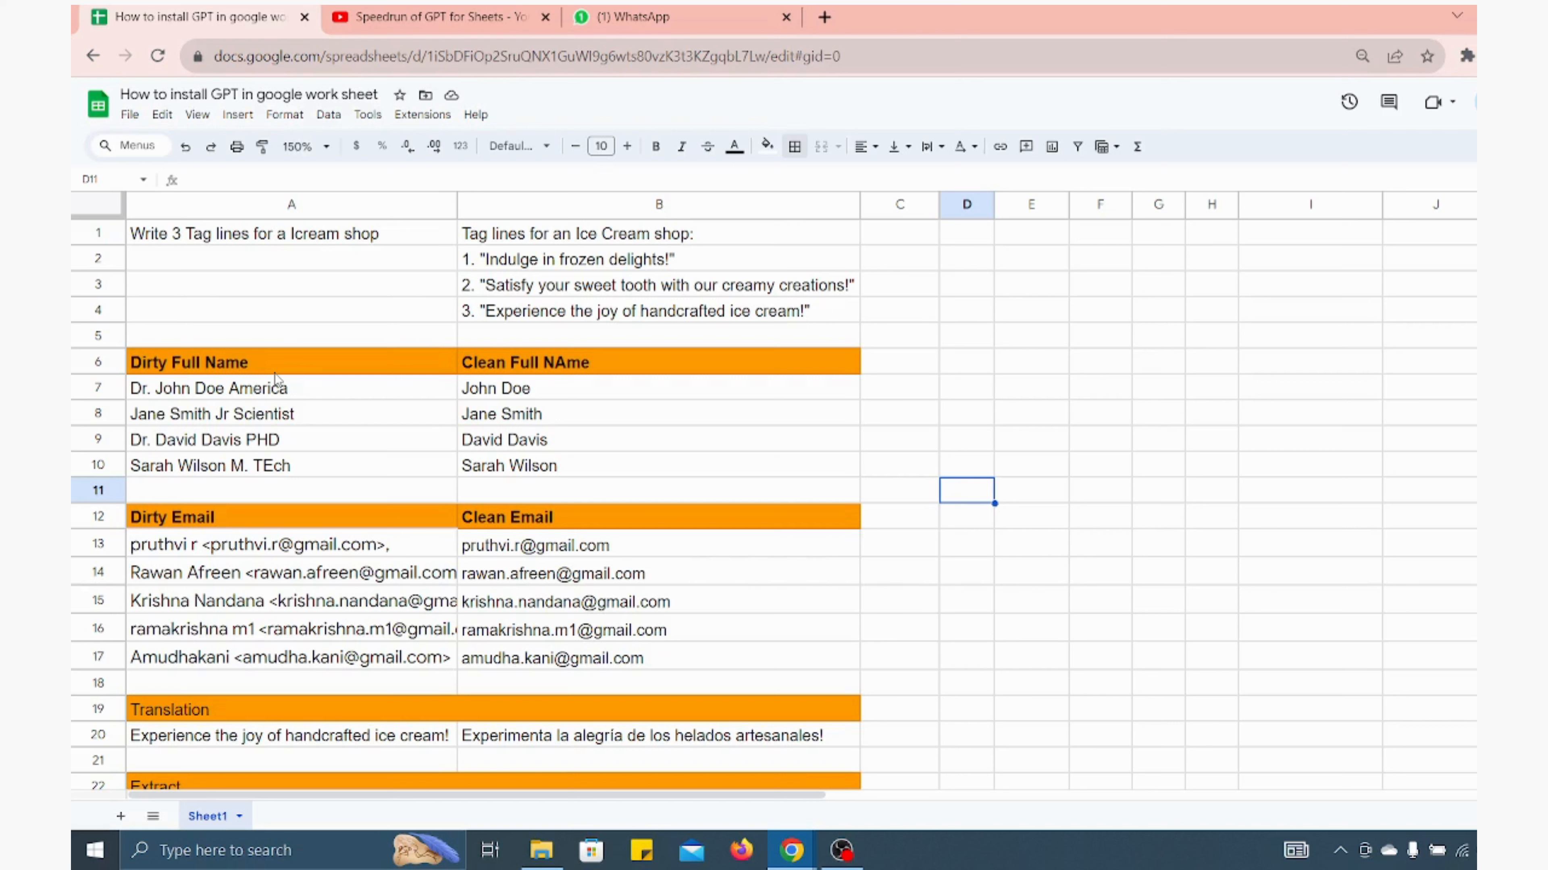
pyautogui.scroll(-3, 274, 376)
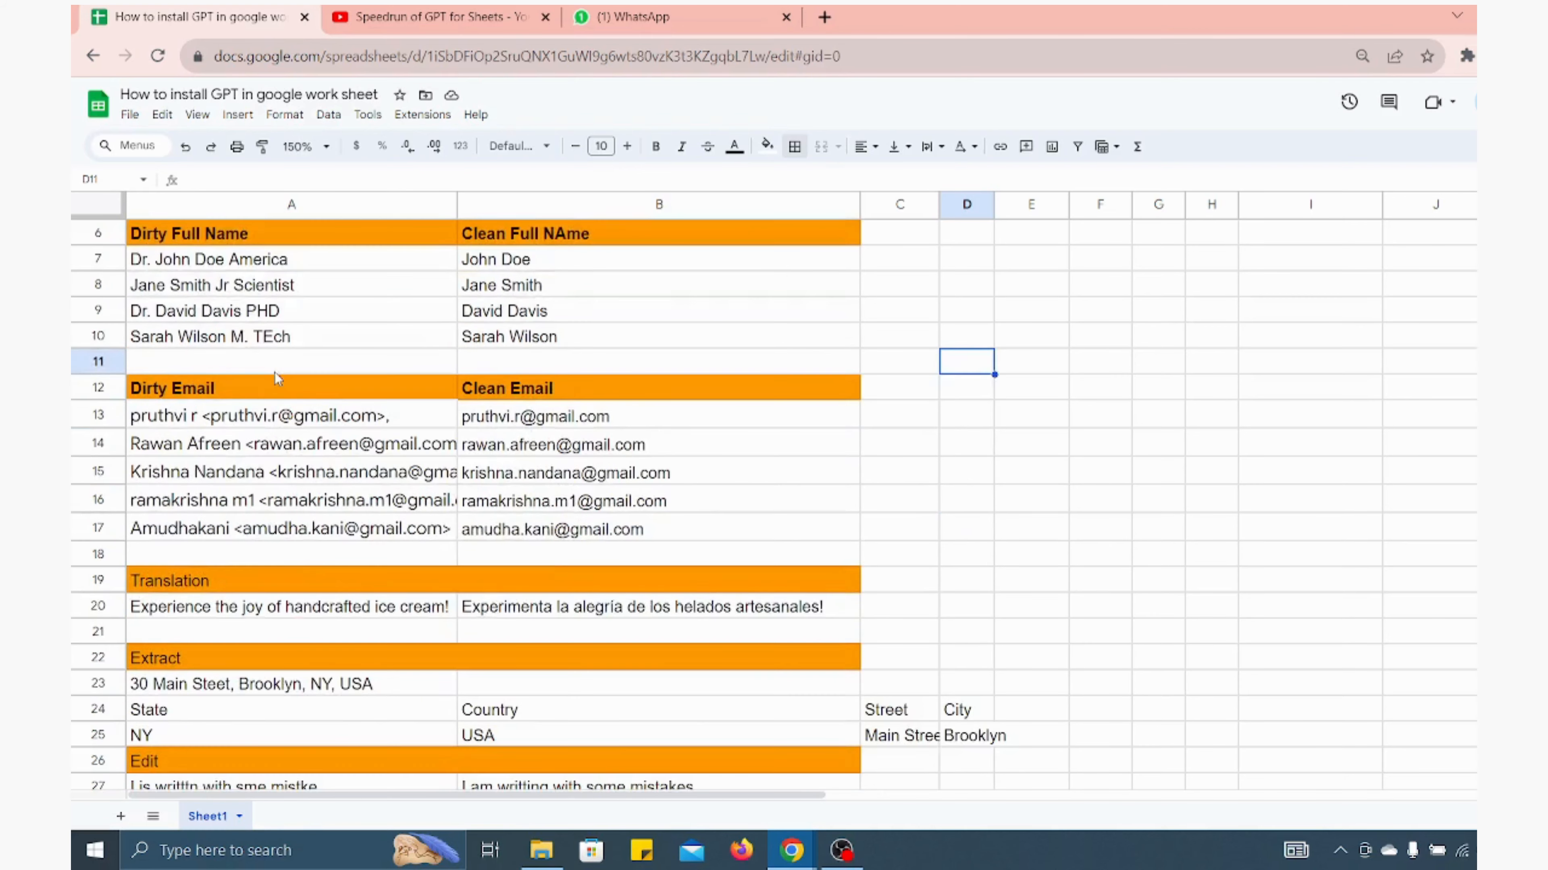
pyautogui.scroll(-1, 274, 376)
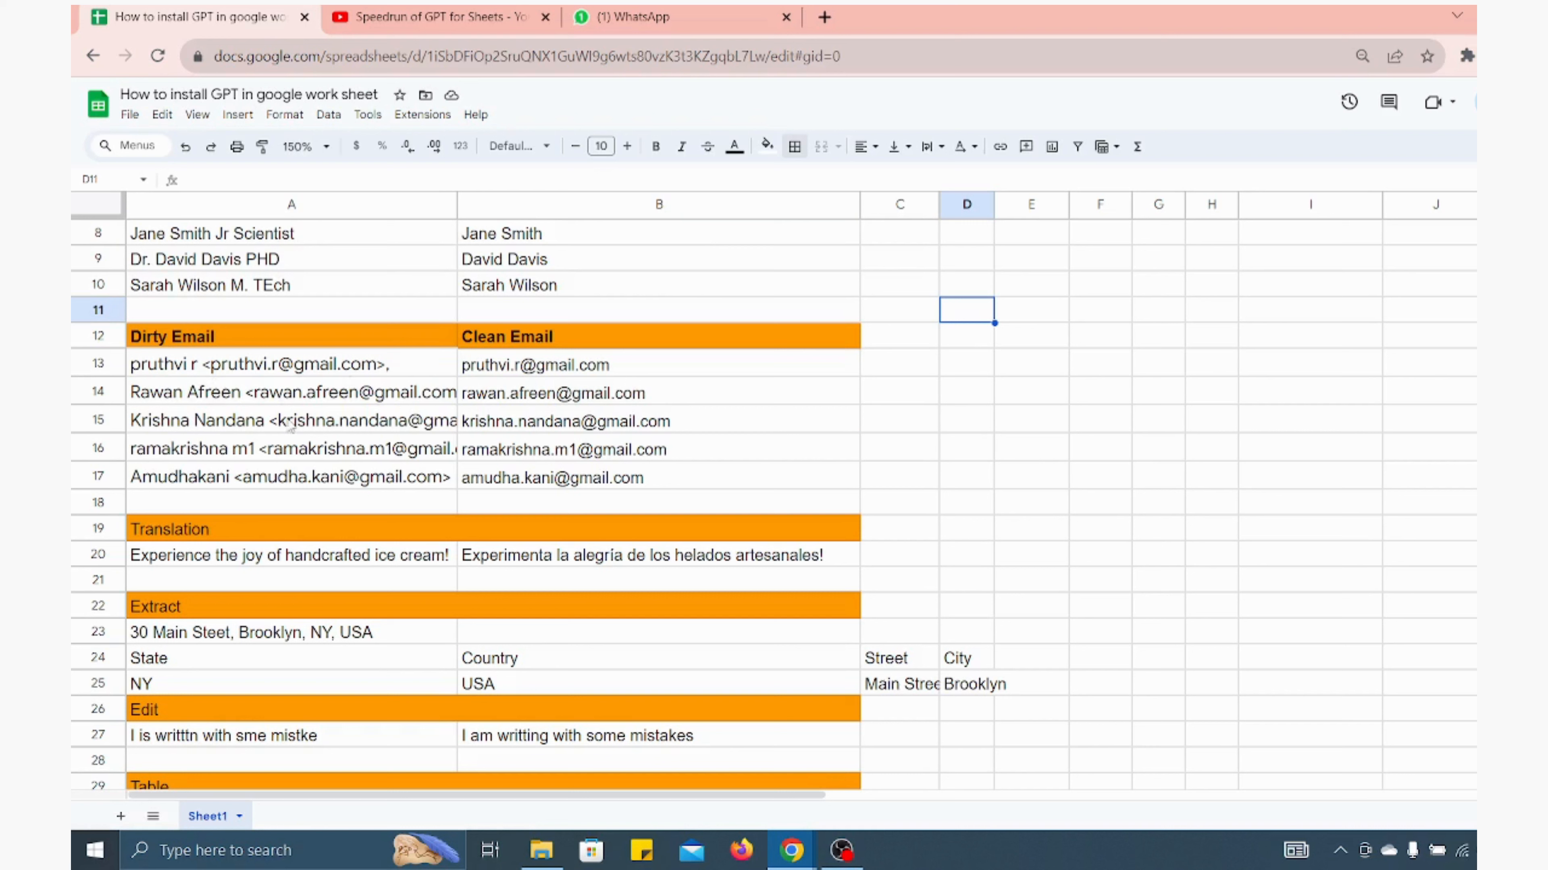
pyautogui.scroll(-4, 292, 471)
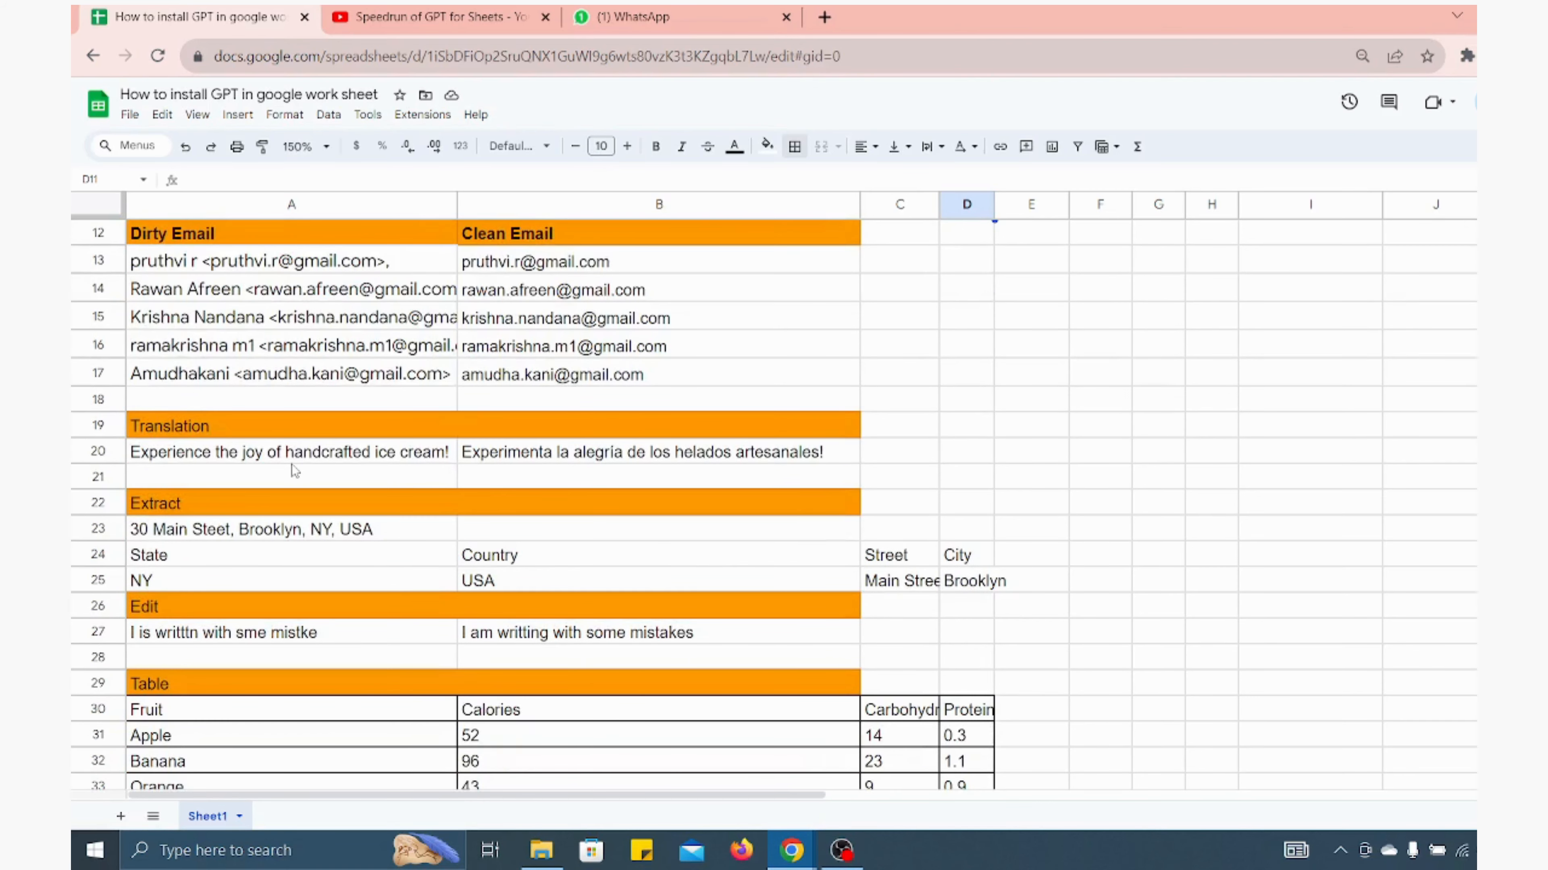
# Edit the B20 formula so it translates A20 into MArathi instead of Spanish
pyautogui.click(502, 451)
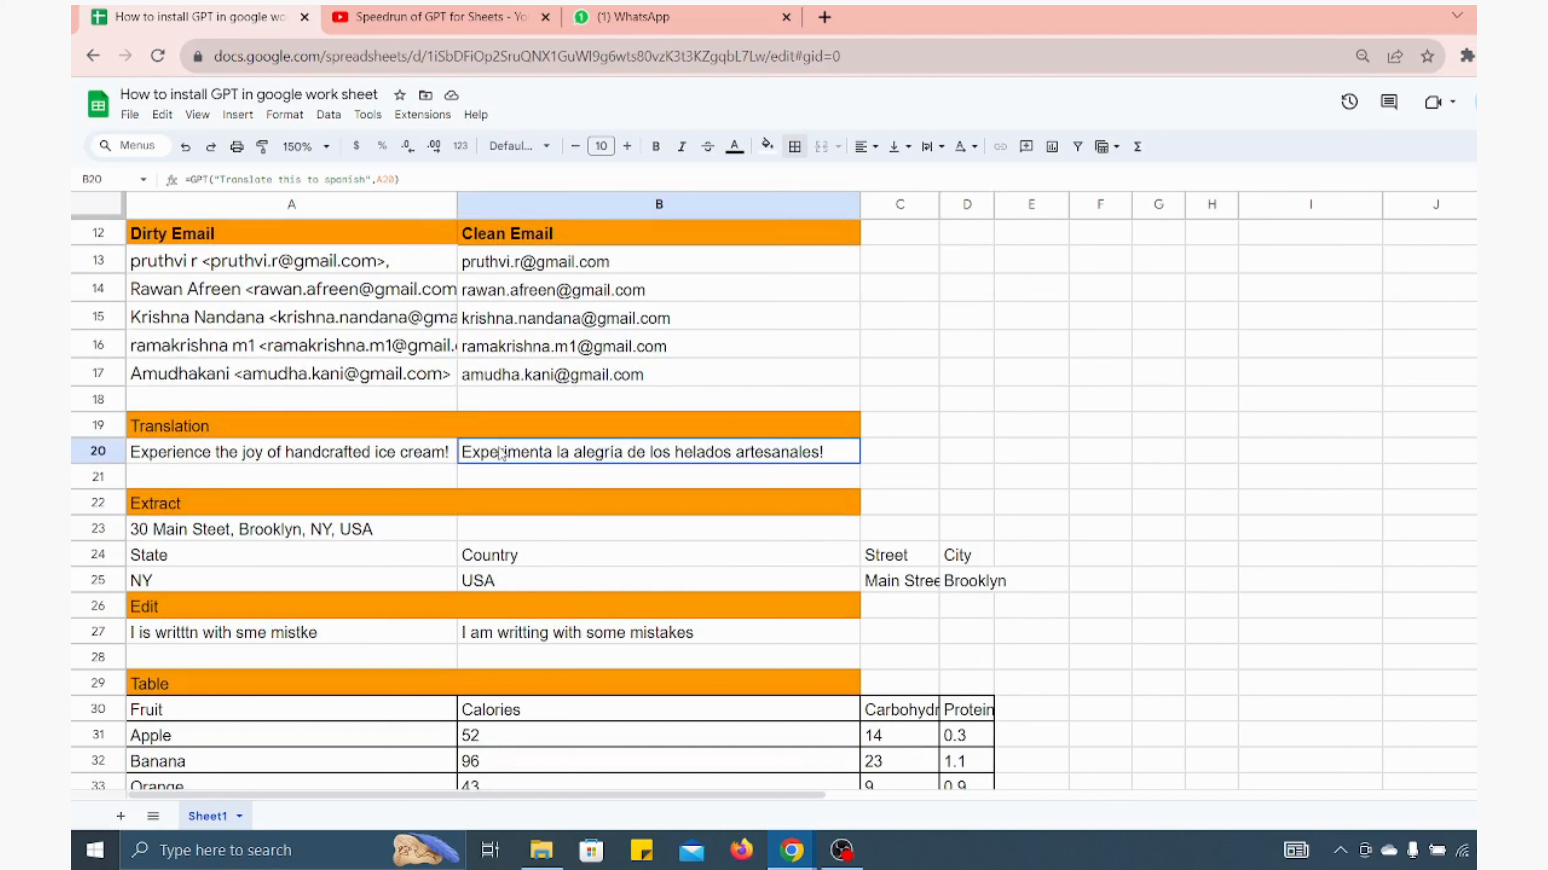
pyautogui.click(366, 178)
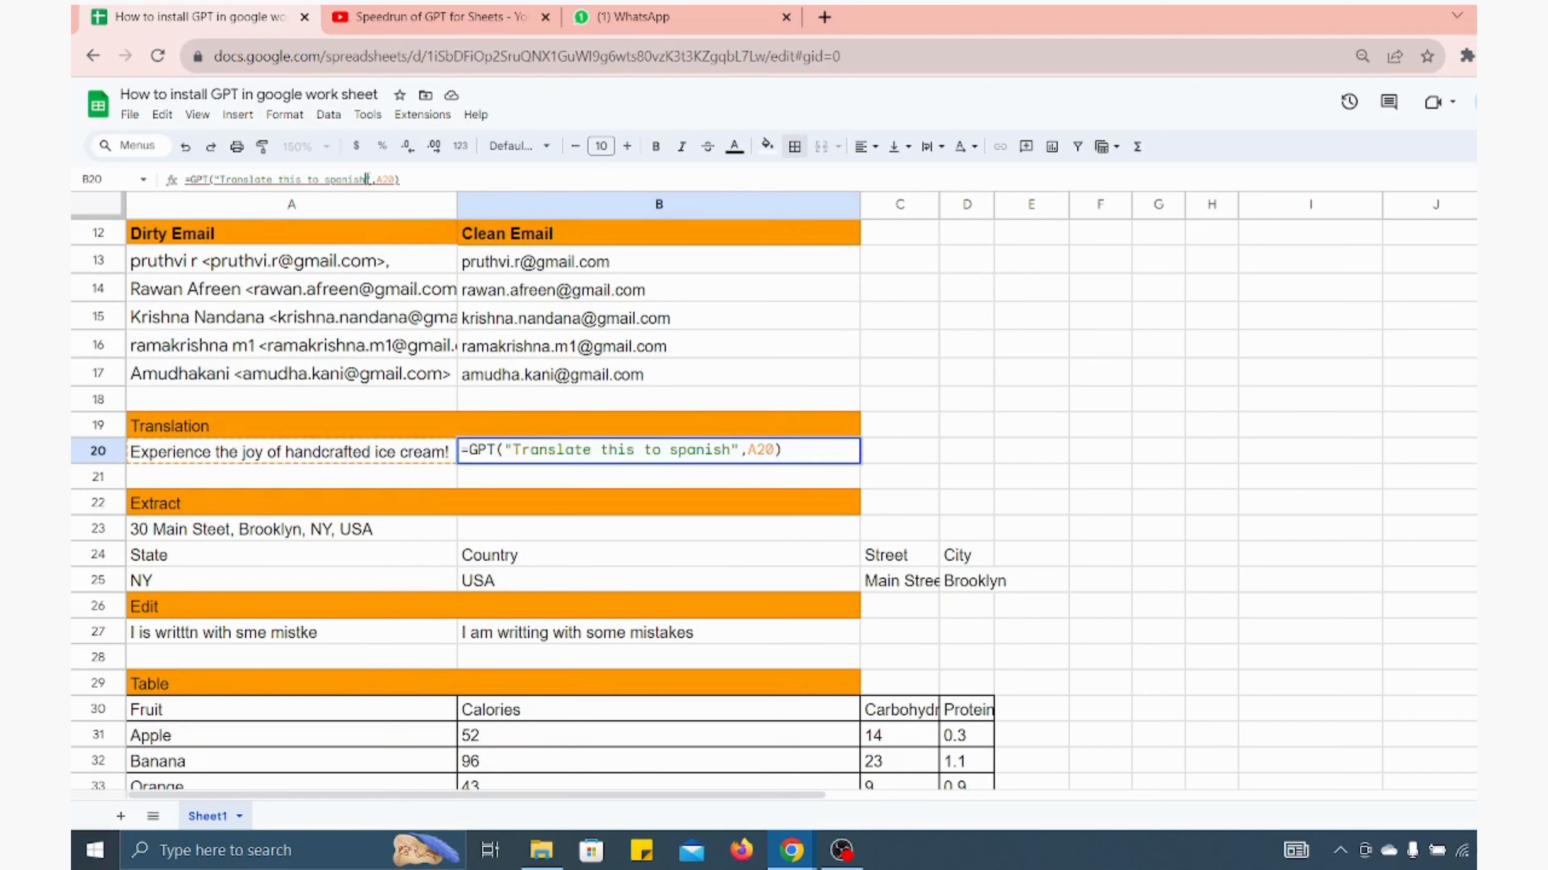
pyautogui.press('BackSpace')
pyautogui.press('BackSpace')
pyautogui.press('BackSpace')
pyautogui.press('BackSpace')
pyautogui.press('BackSpace')
pyautogui.press('BackSpace')
pyautogui.press('BackSpace')
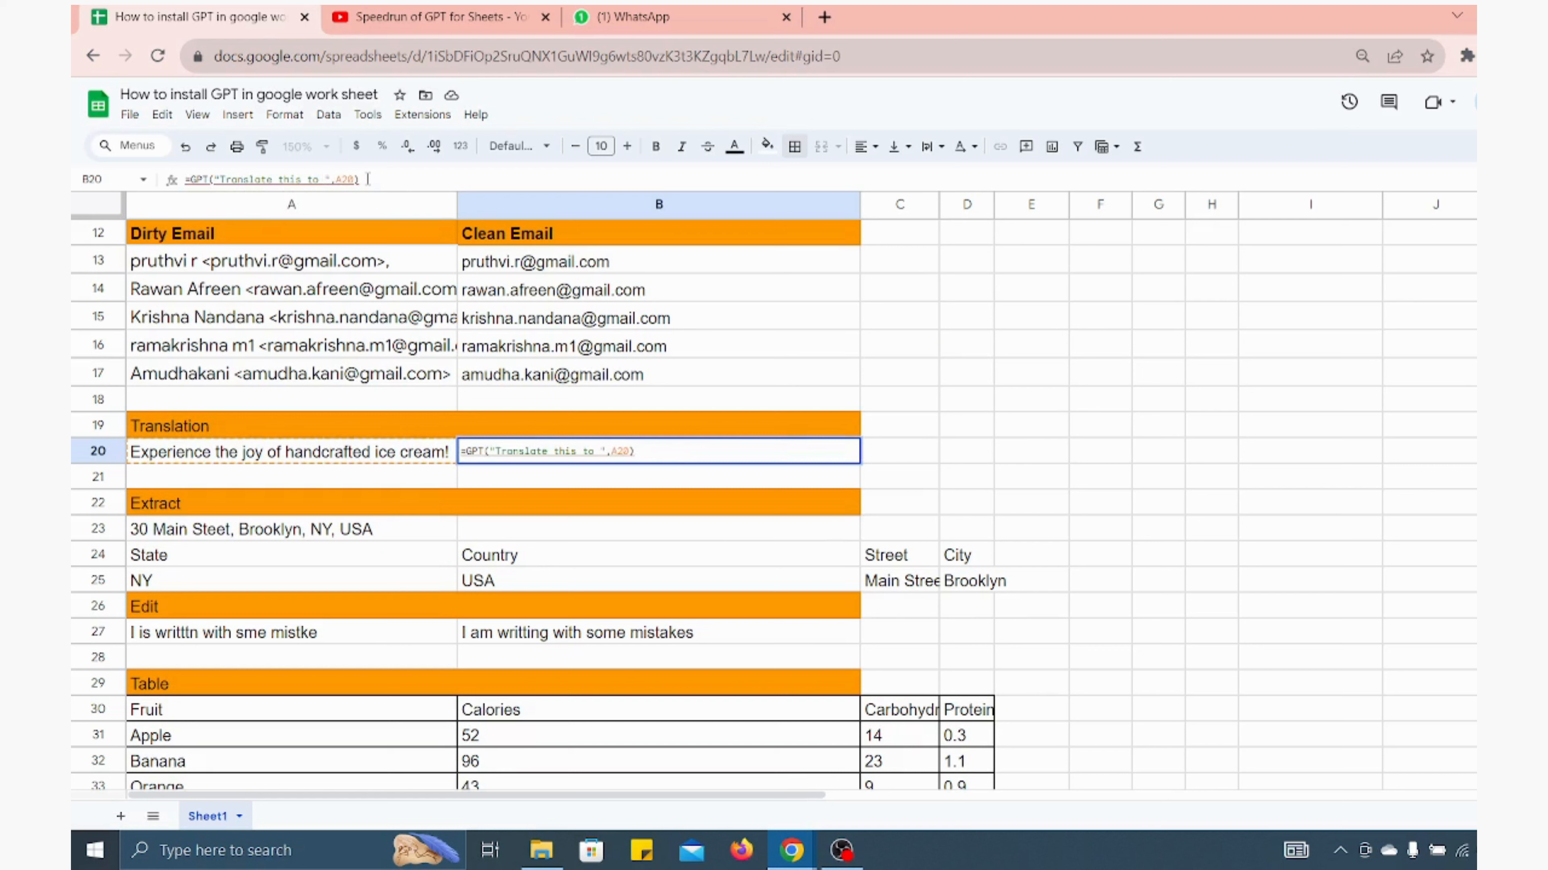
pyautogui.write('MArathi')
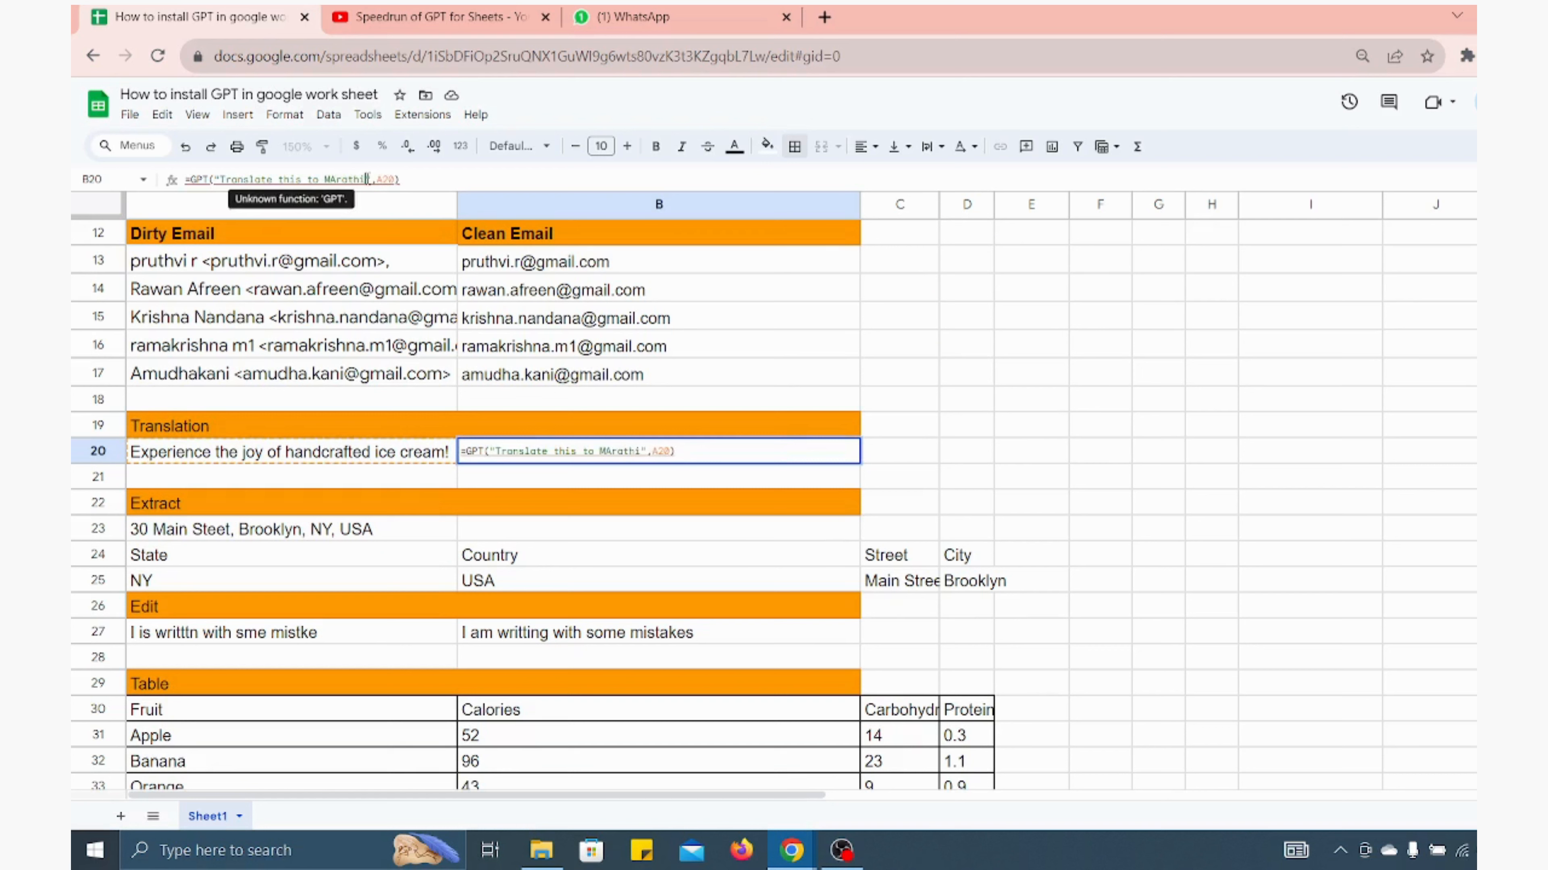
pyautogui.press('Return')
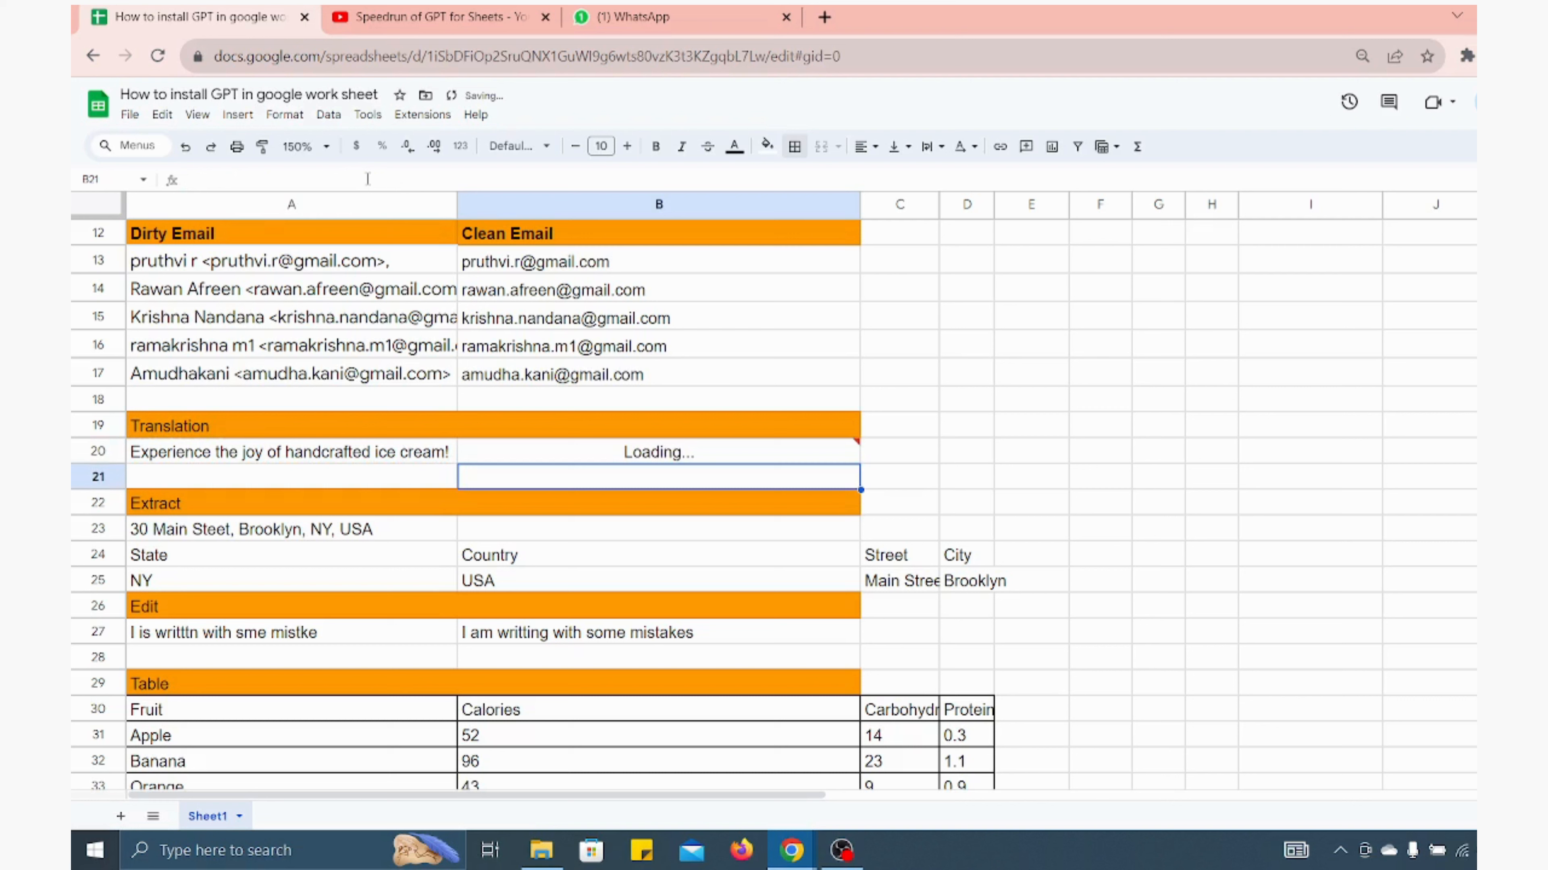
pyautogui.click(523, 451)
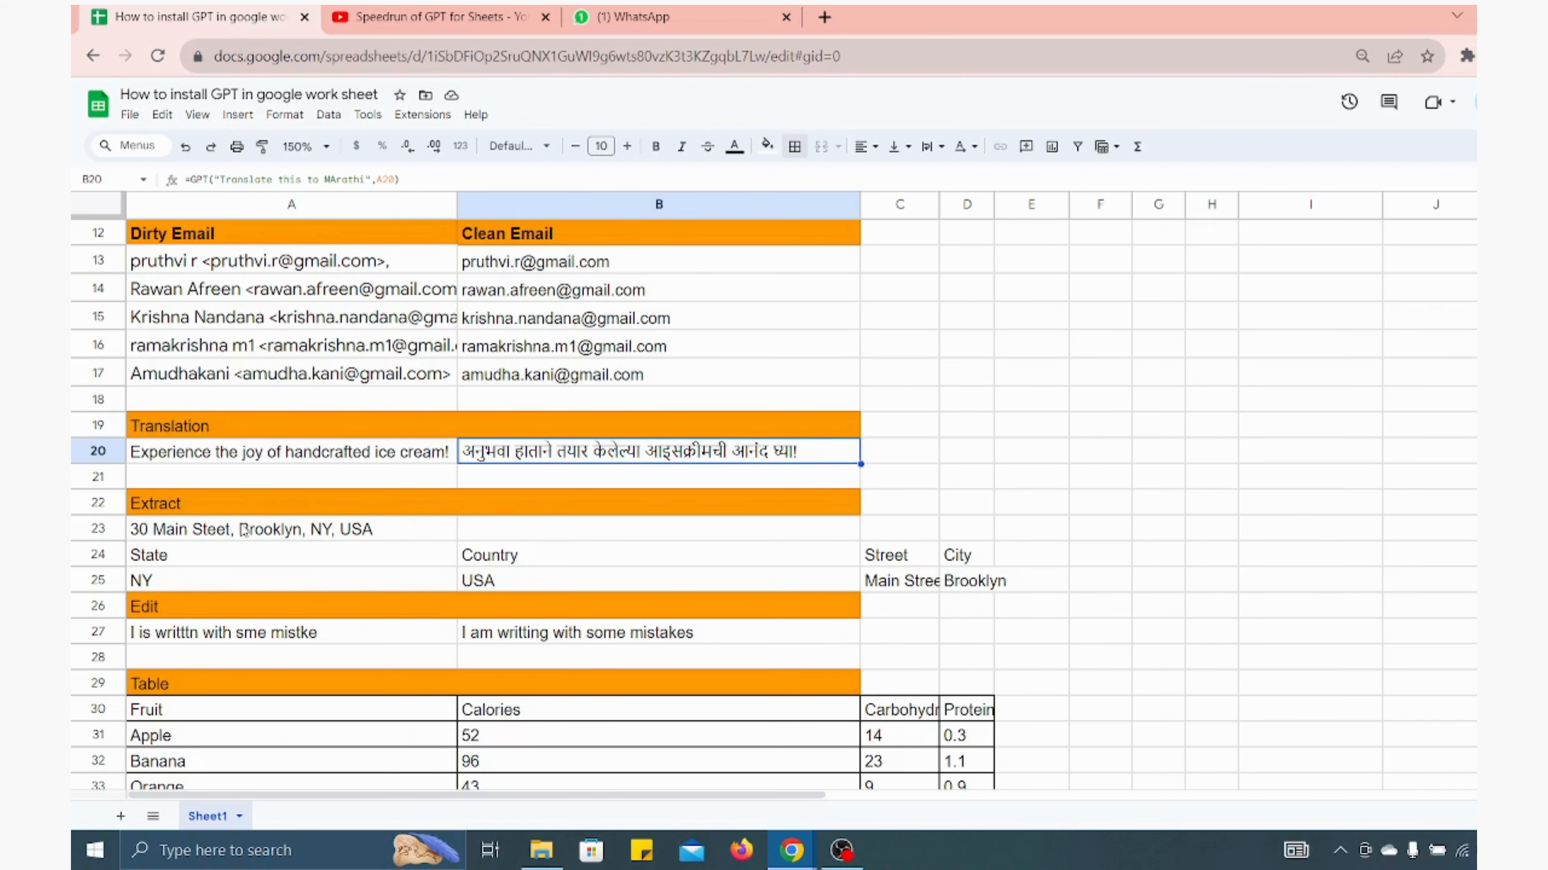
pyautogui.scroll(-1, 244, 530)
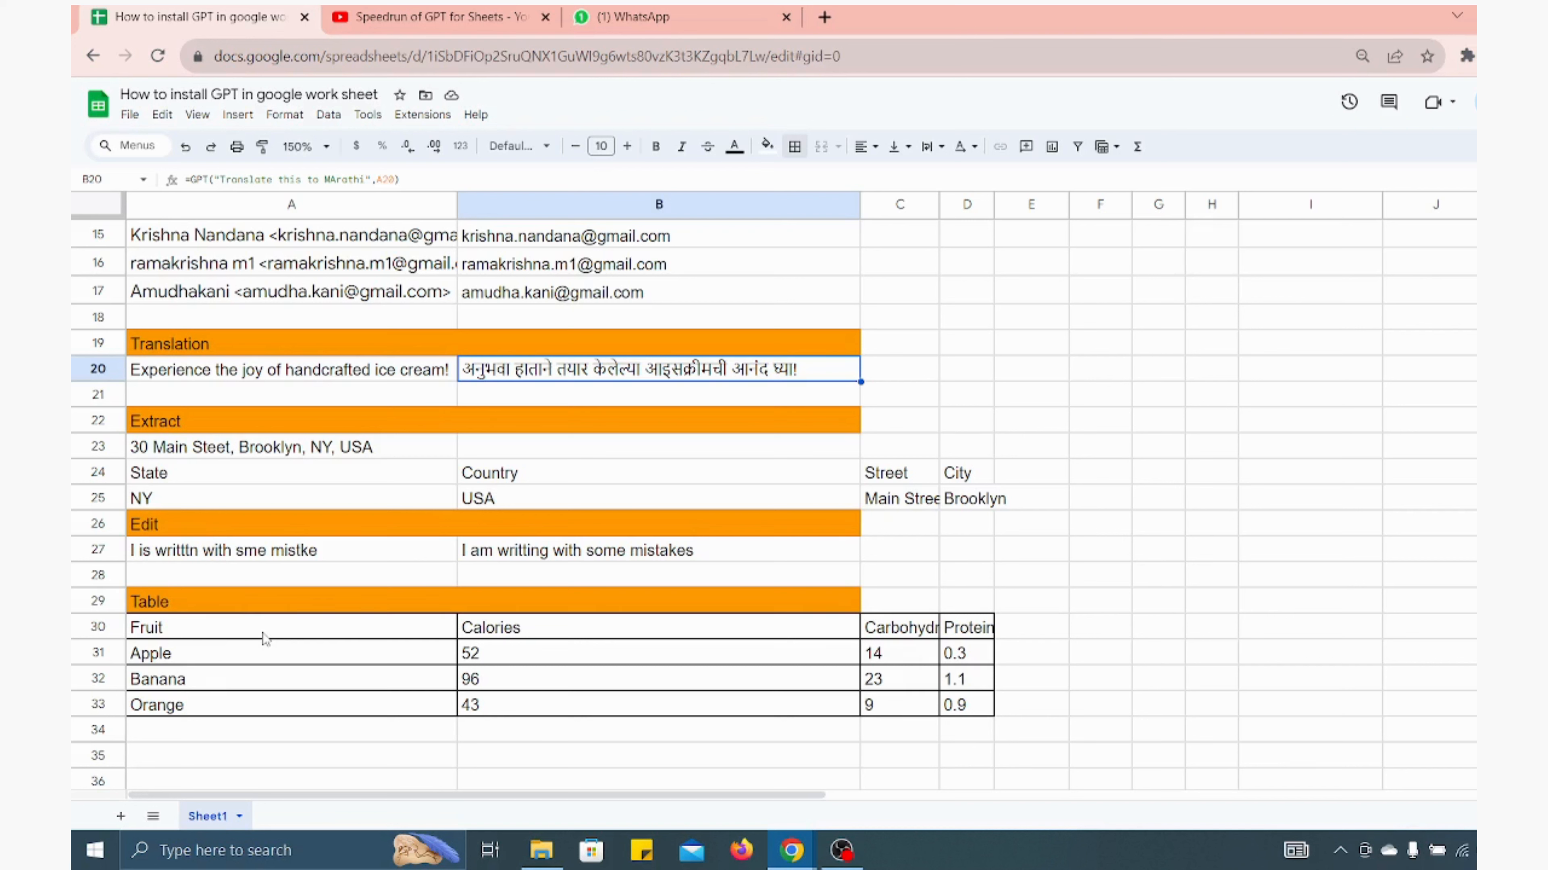
pyautogui.scroll(5, 263, 639)
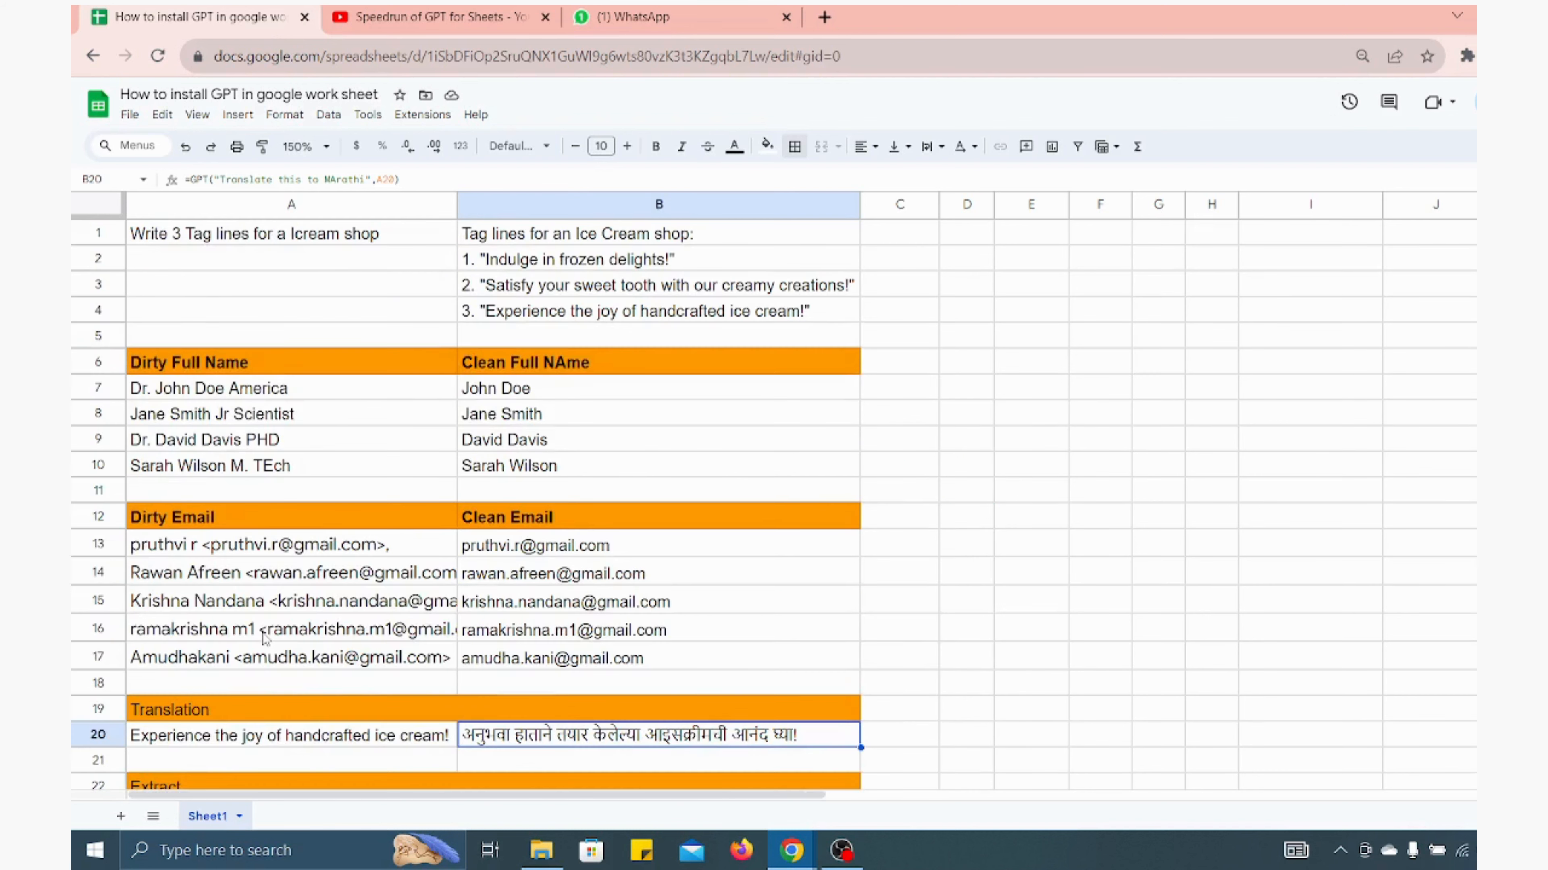
pyautogui.click(965, 238)
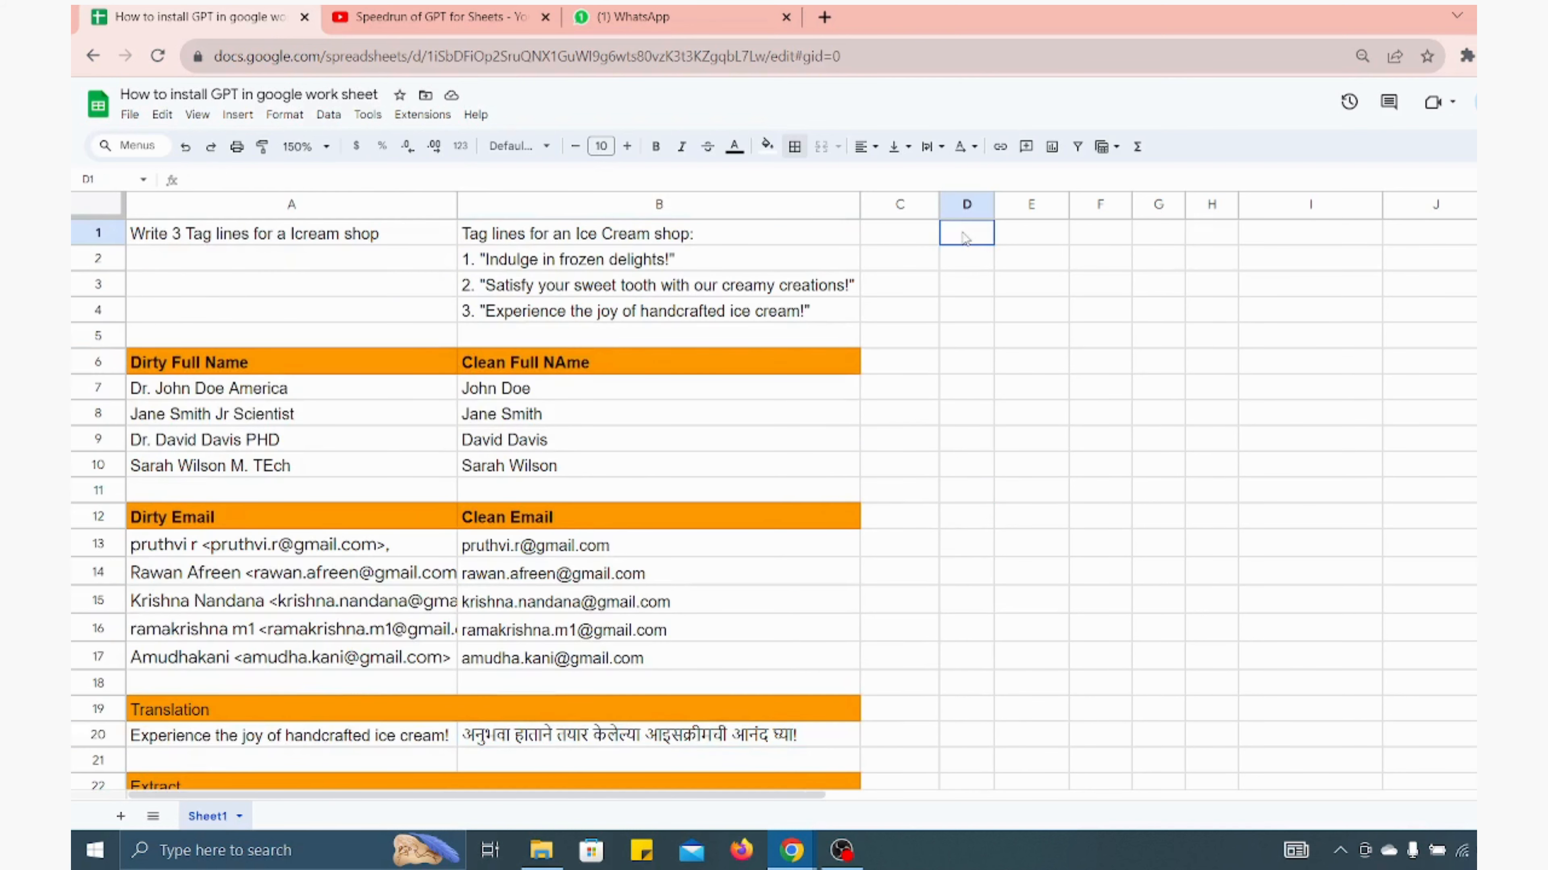
pyautogui.write('=G')
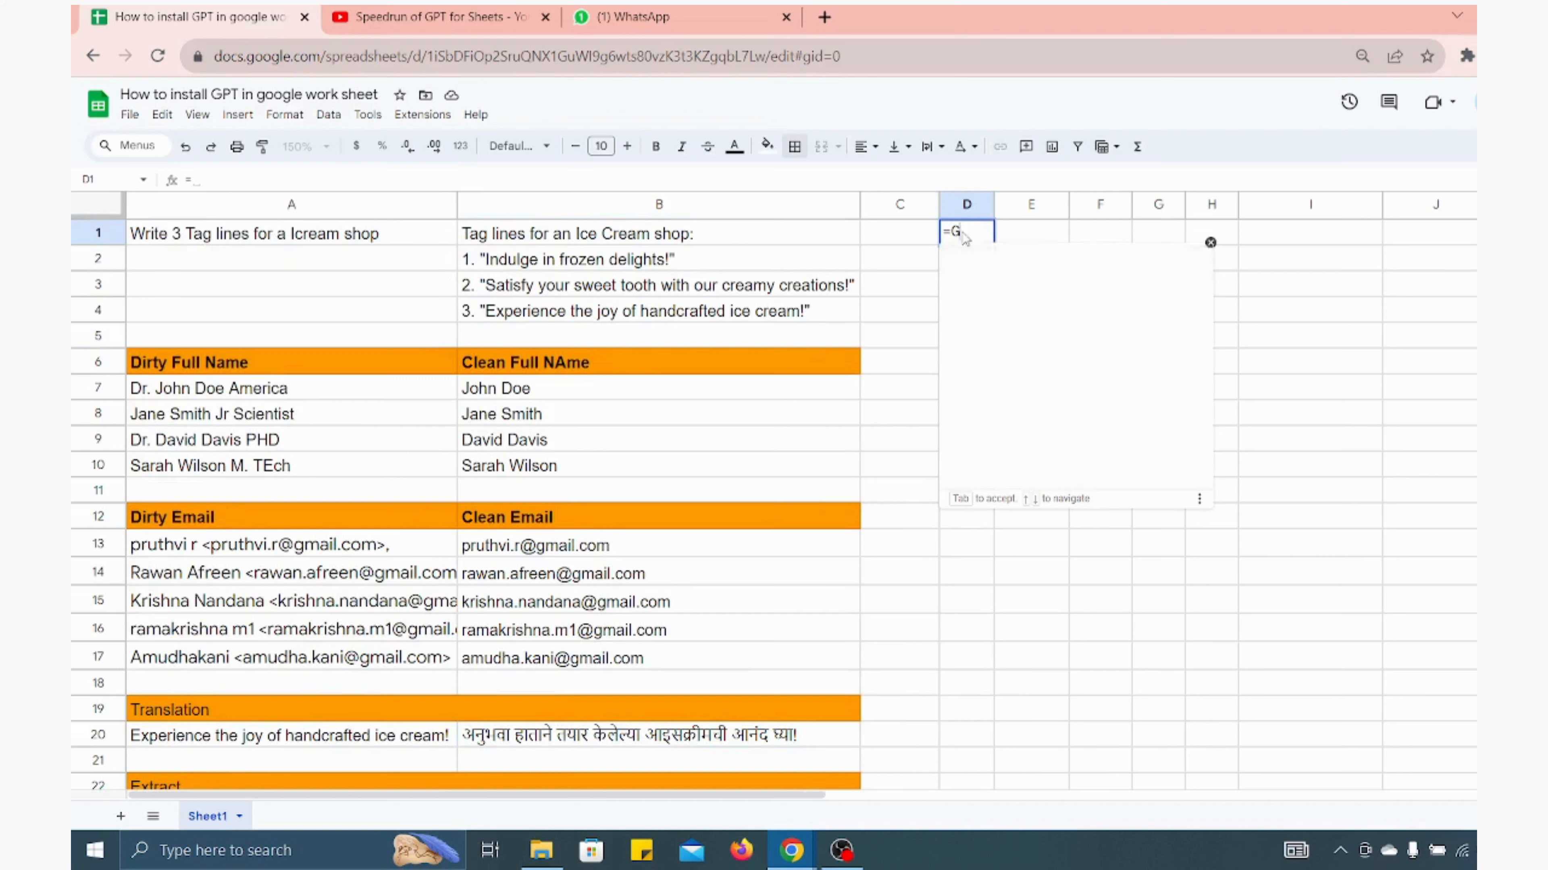
pyautogui.write('PT(')
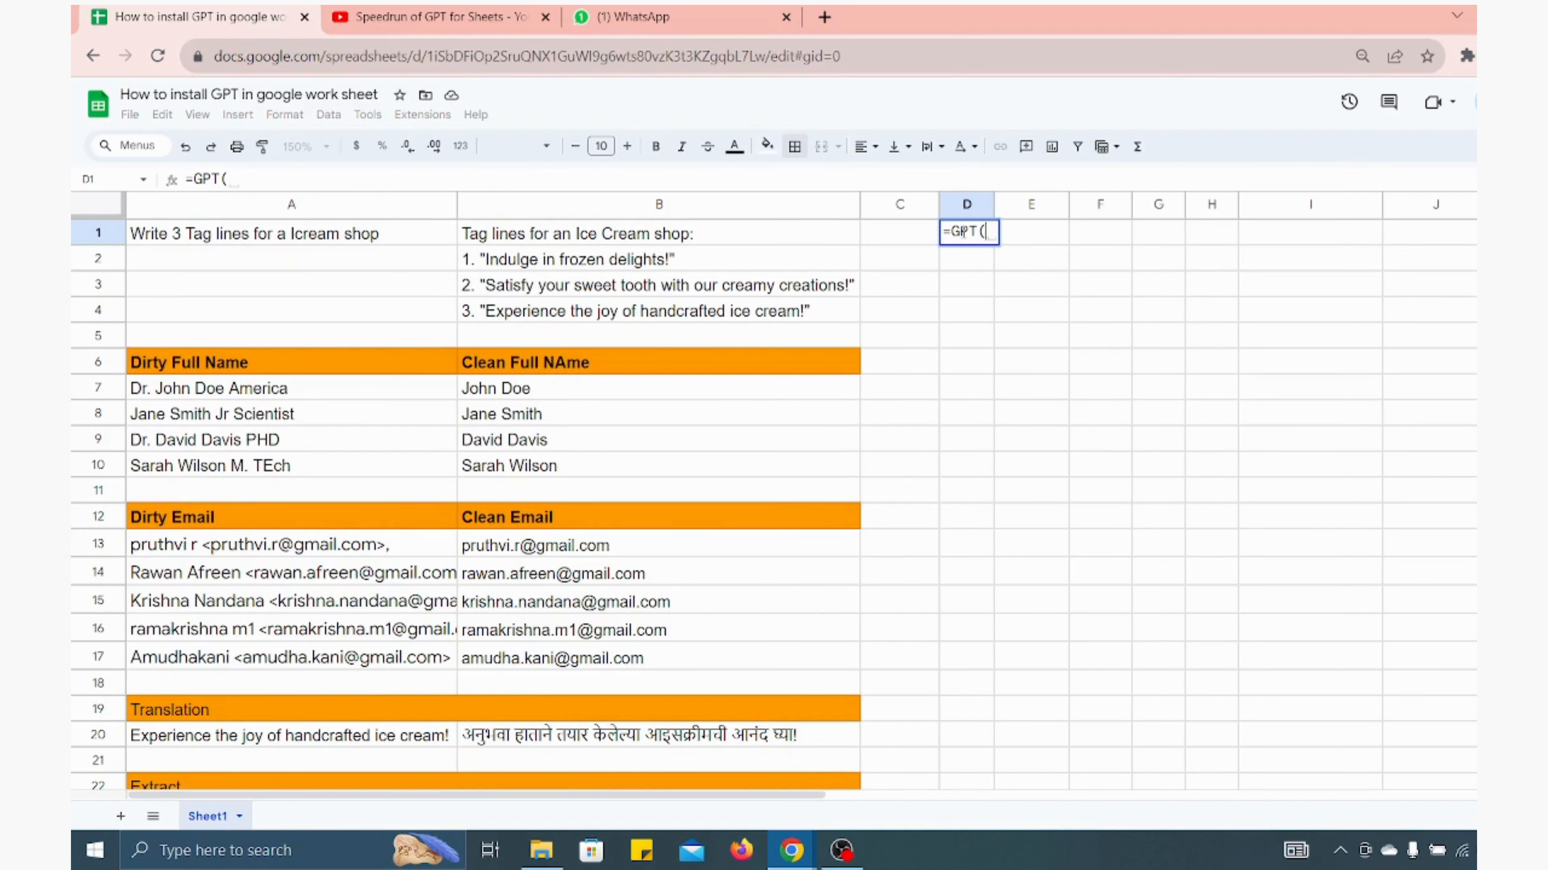
pyautogui.press('BackSpace')
pyautogui.press('Escape')
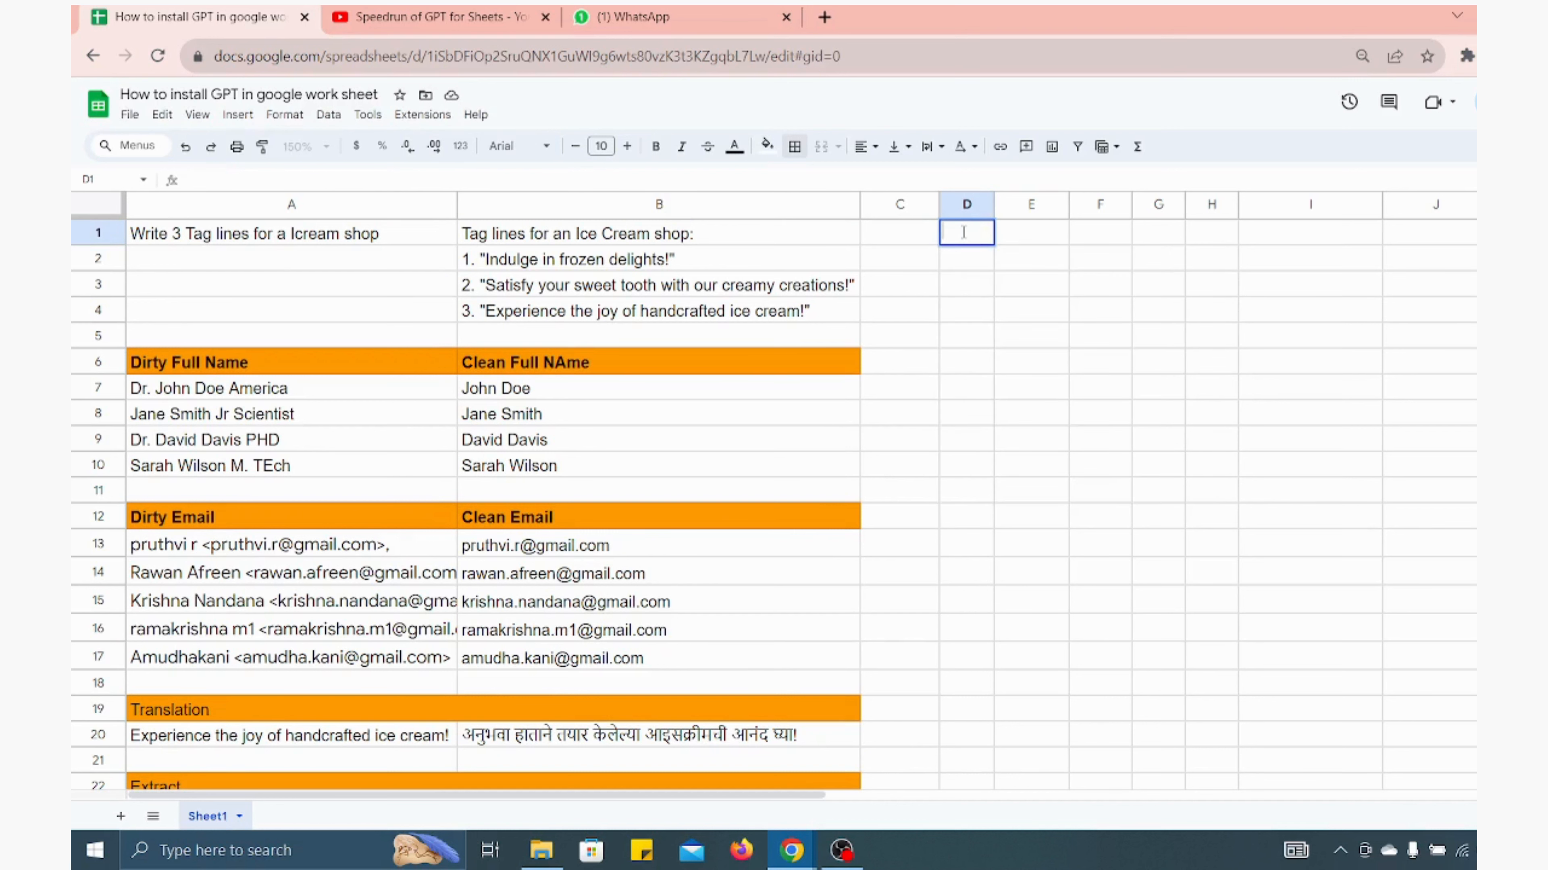
# In D1 to D3, list the function names GPT, GPT_FILL and GPT_TRANSLARE
pyautogui.write('GPT')
pyautogui.press('Return')
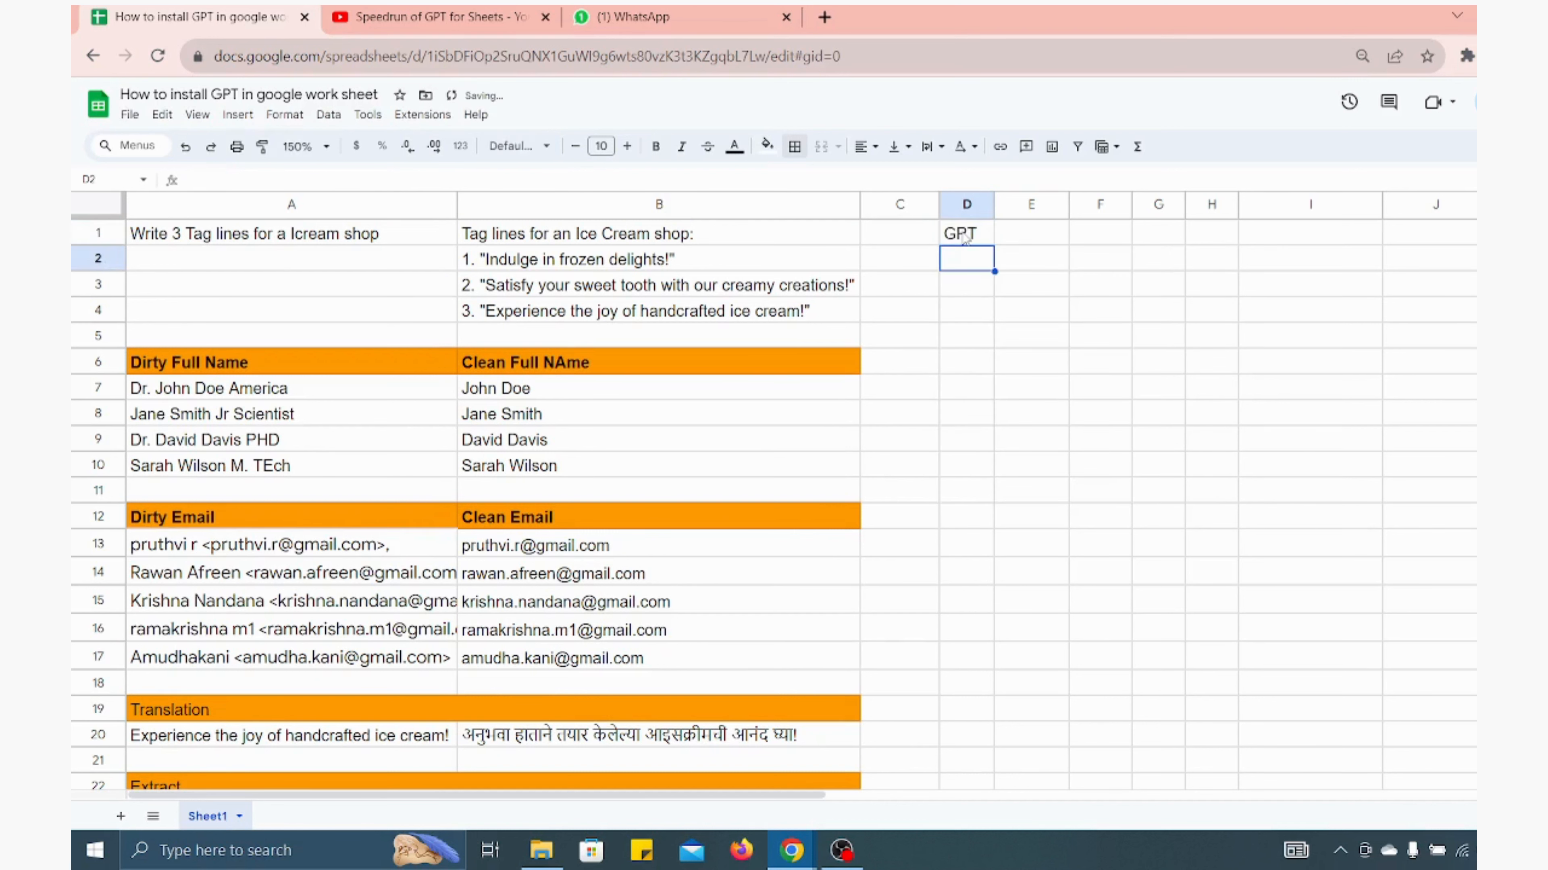
pyautogui.write('GPT_FIL')
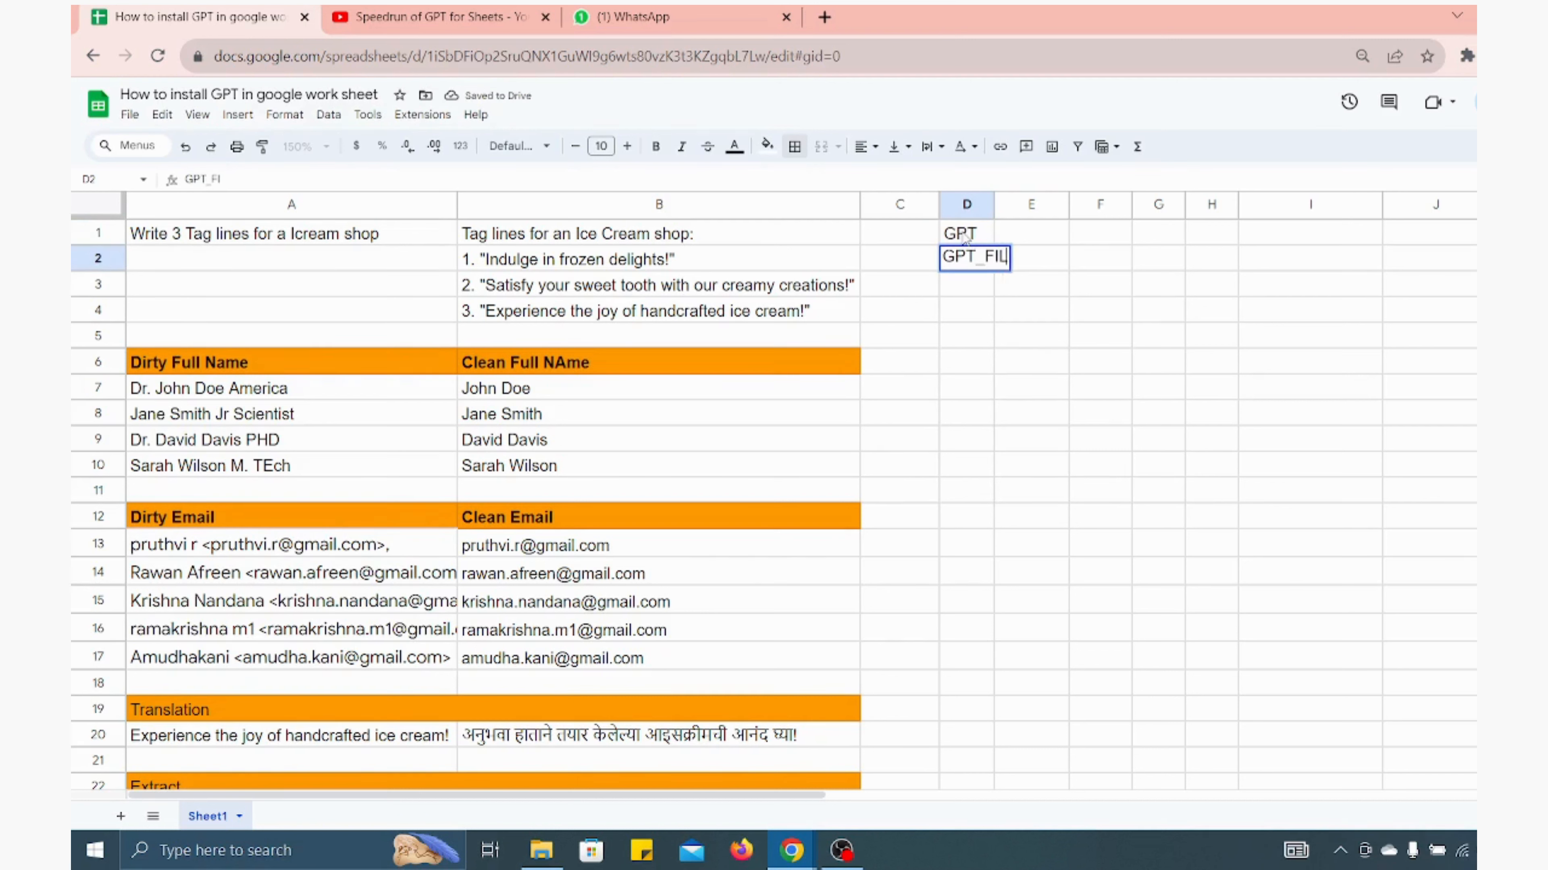
pyautogui.write('L')
pyautogui.press('Return')
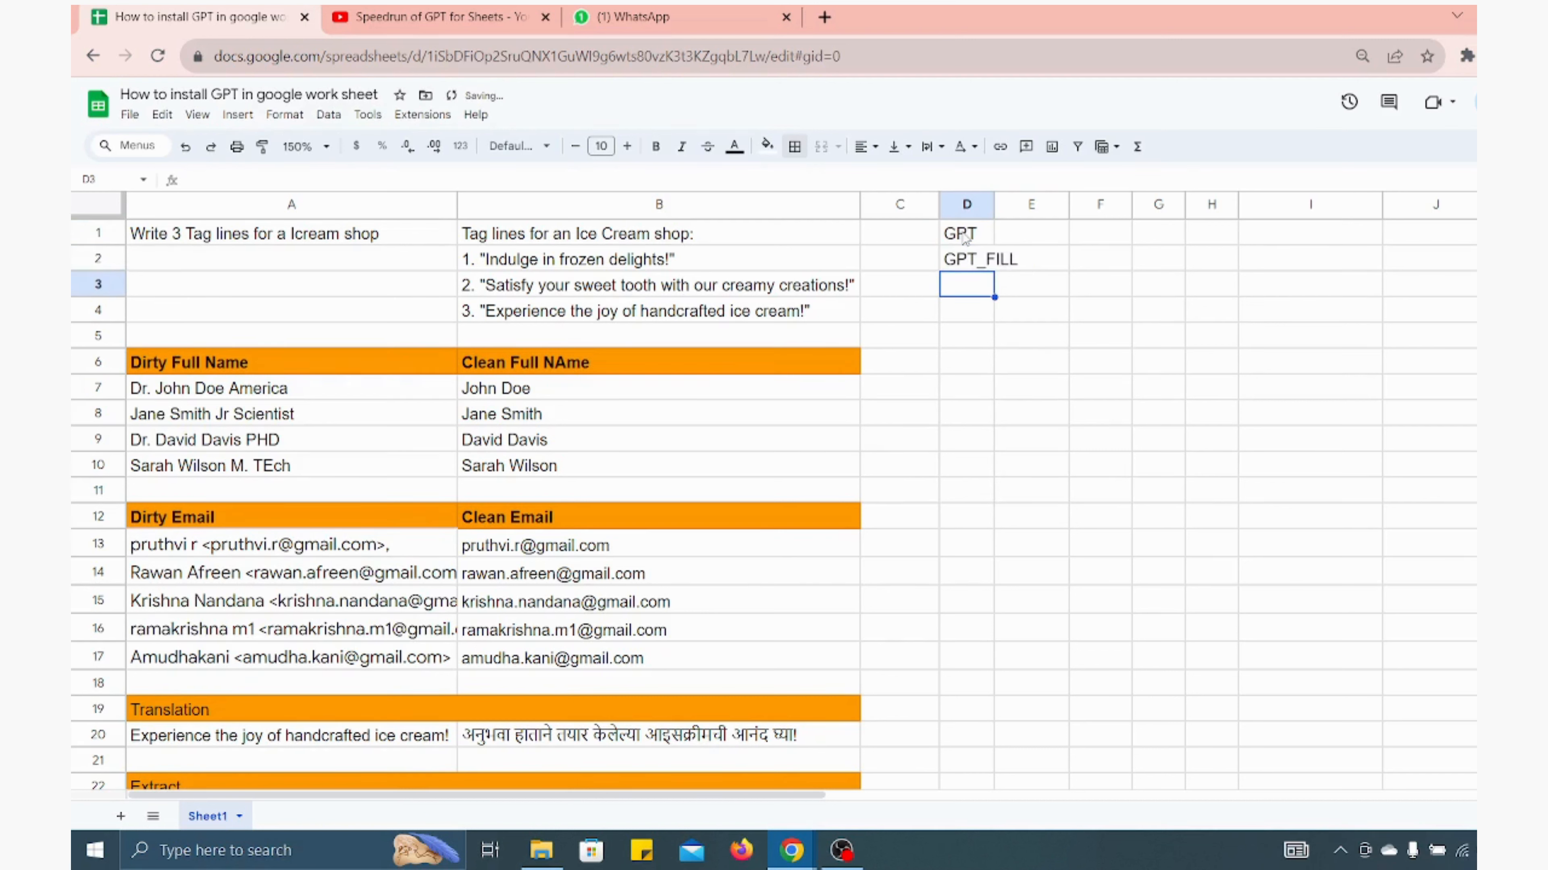
pyautogui.write('GPT_')
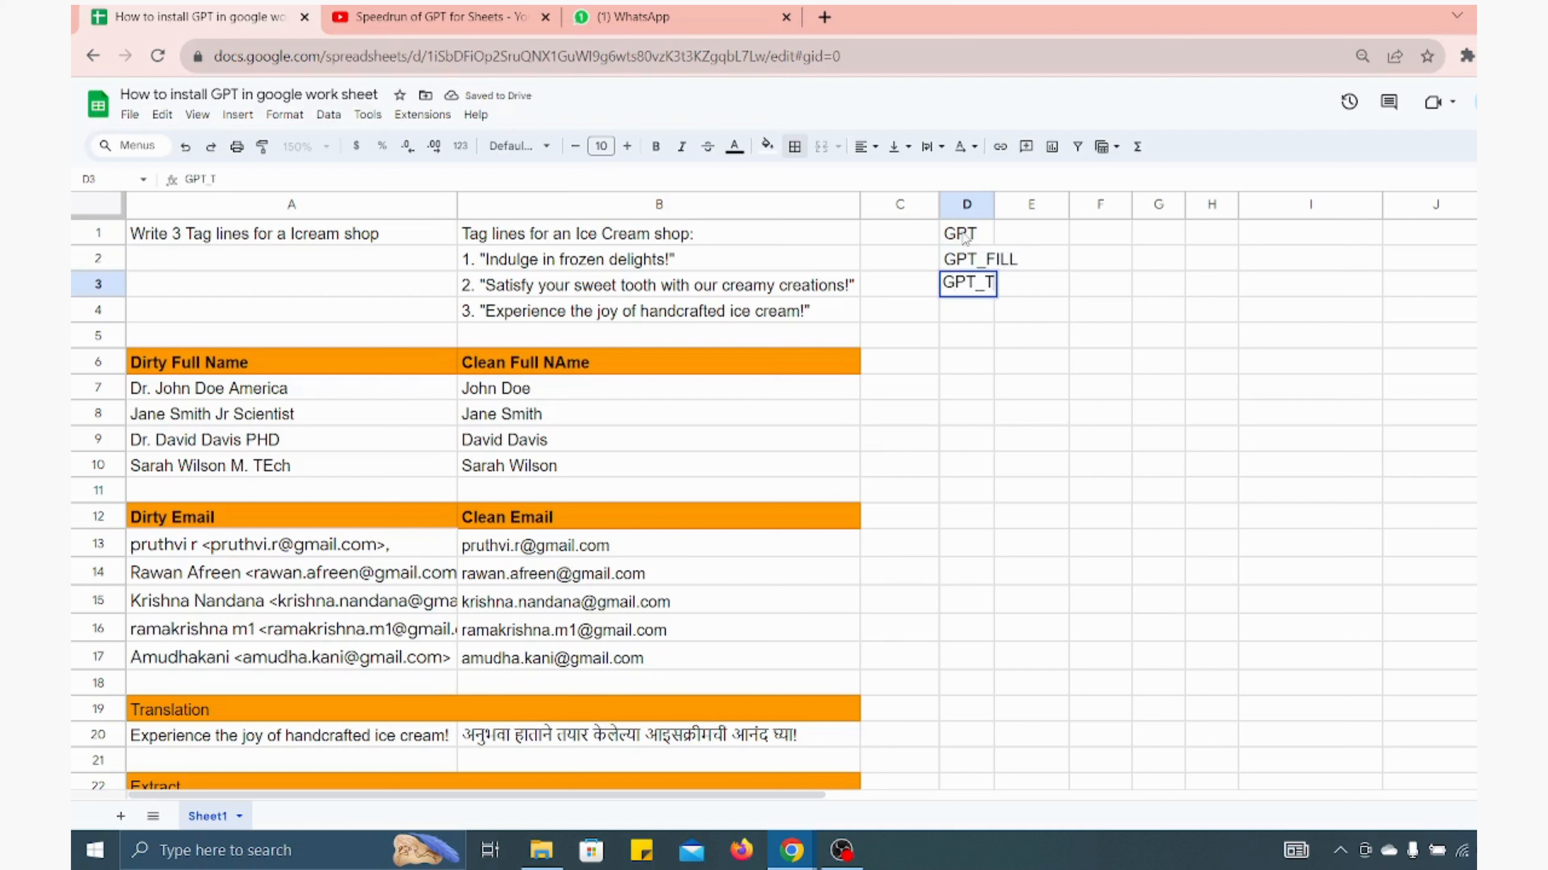
pyautogui.write('TRANS')
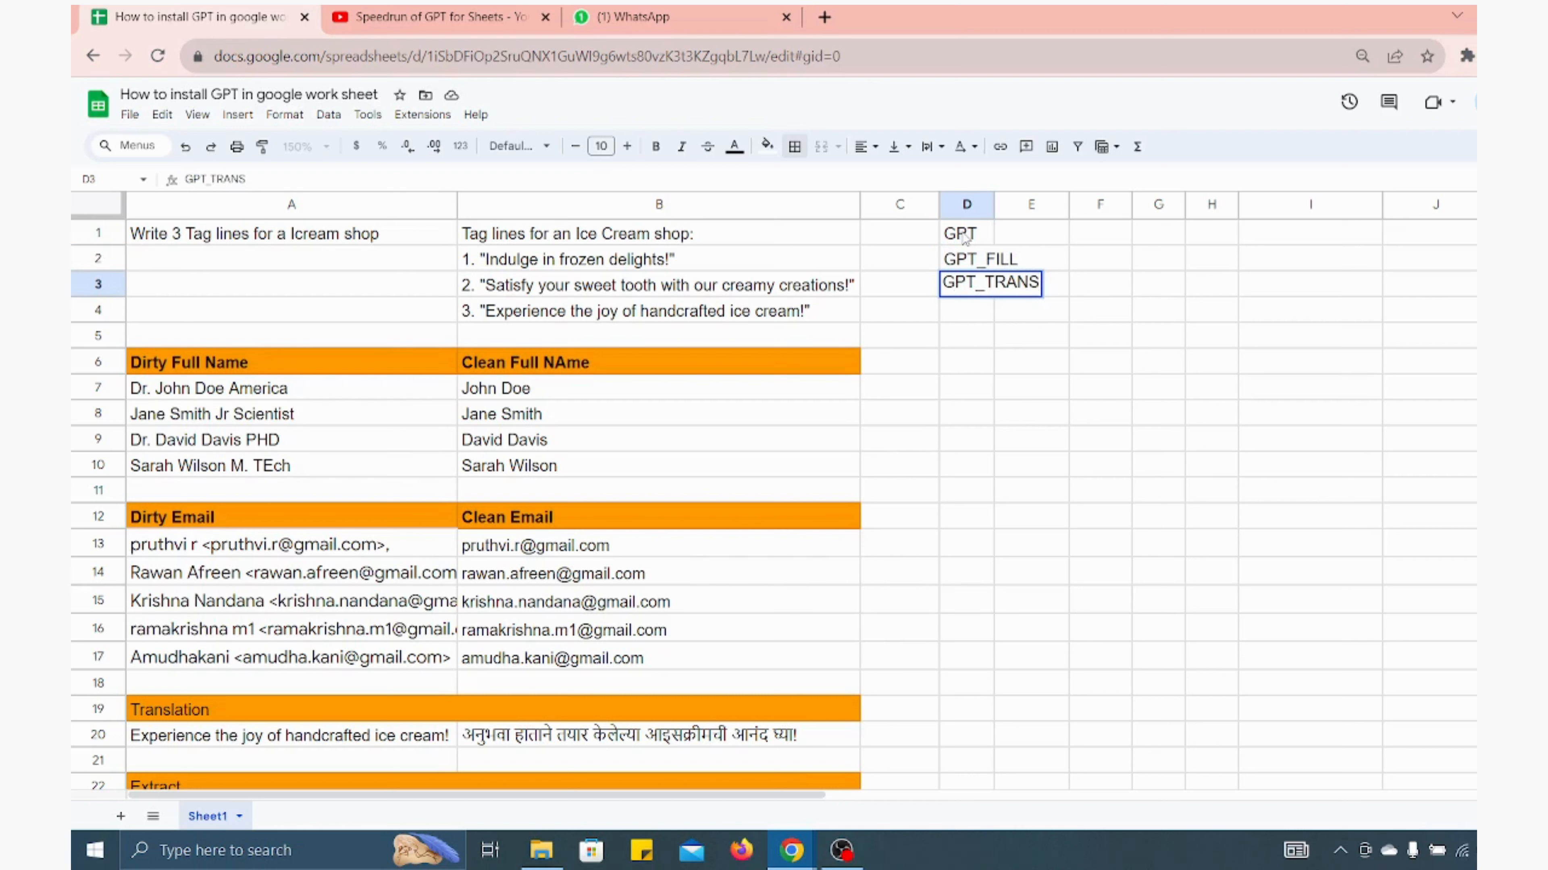
pyautogui.write('LARE')
pyautogui.press('Return')
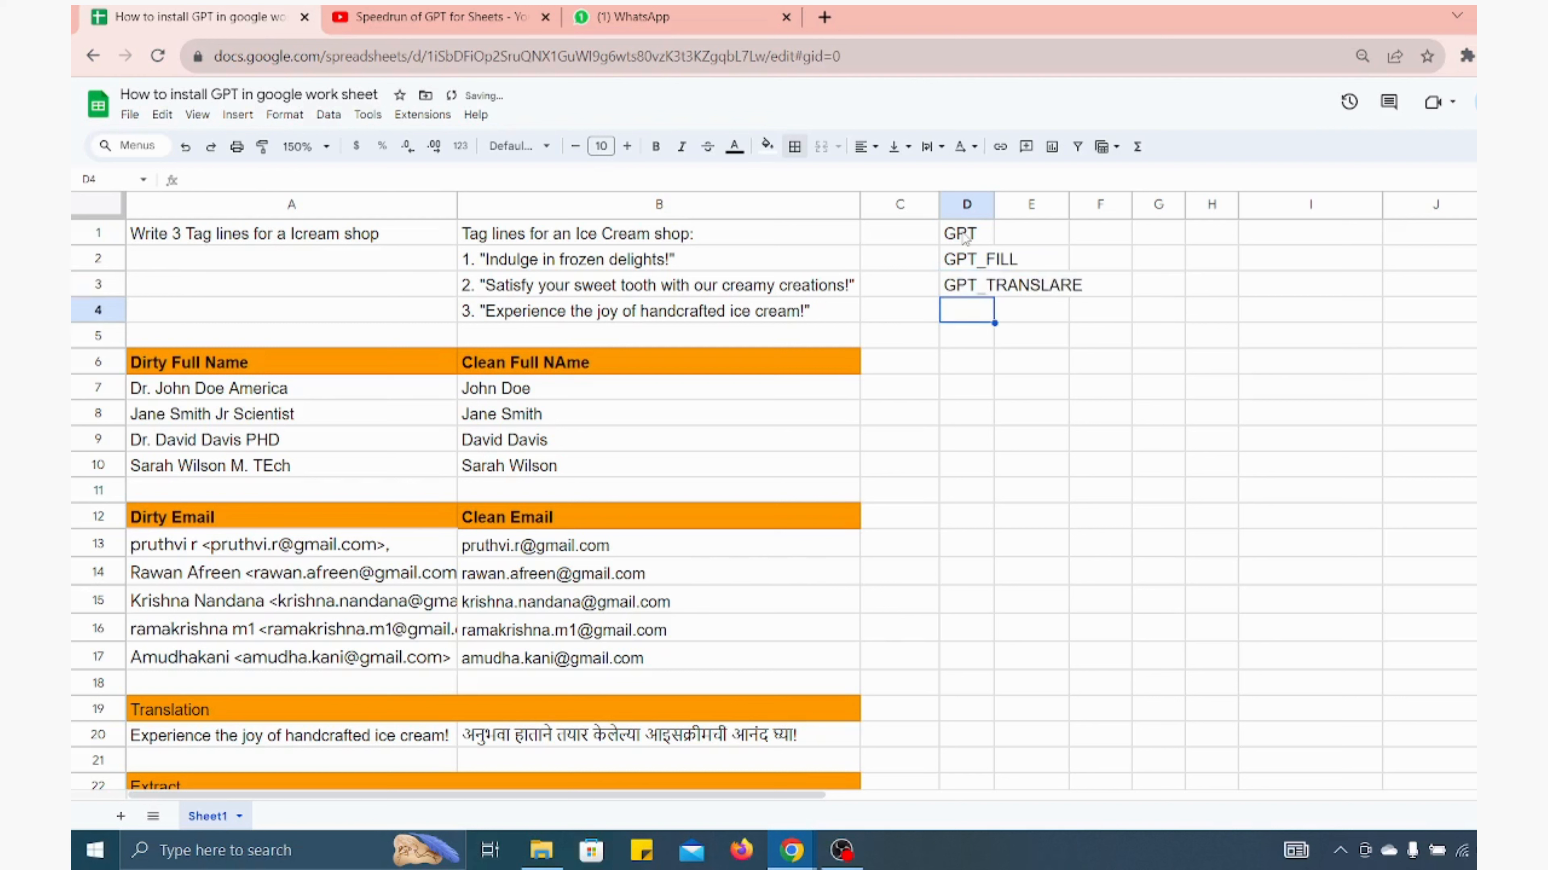
# In D4 to D6, continue the list with GPT_EXTRACT, GPT_EDIT and GPT_TABLE
pyautogui.write('GPT')
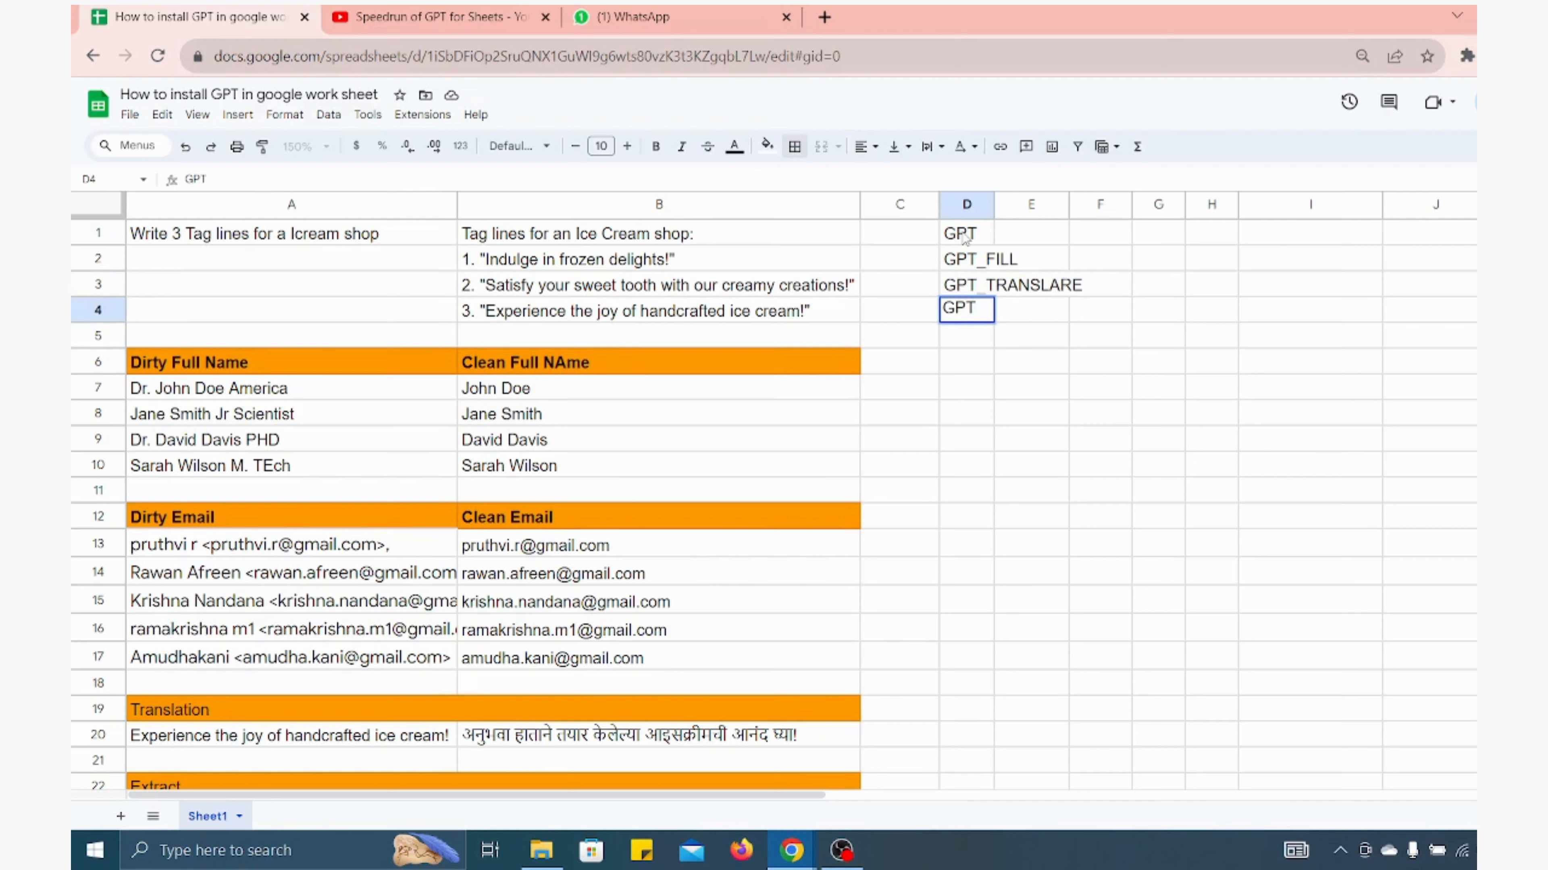
pyautogui.write('_EXTRACT')
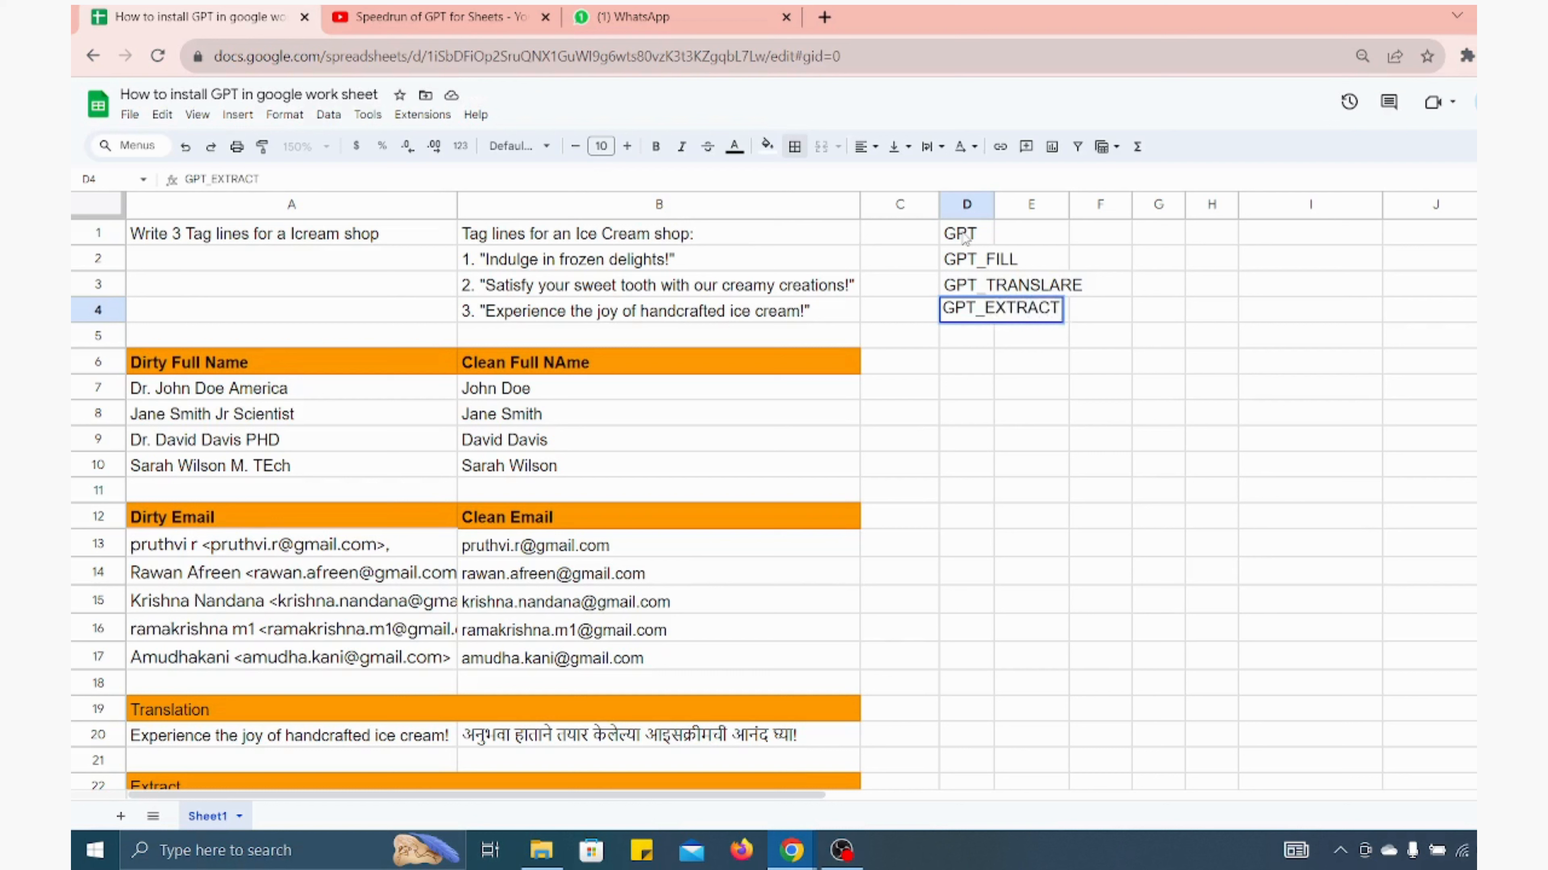
pyautogui.press('Return')
pyautogui.write('GPT')
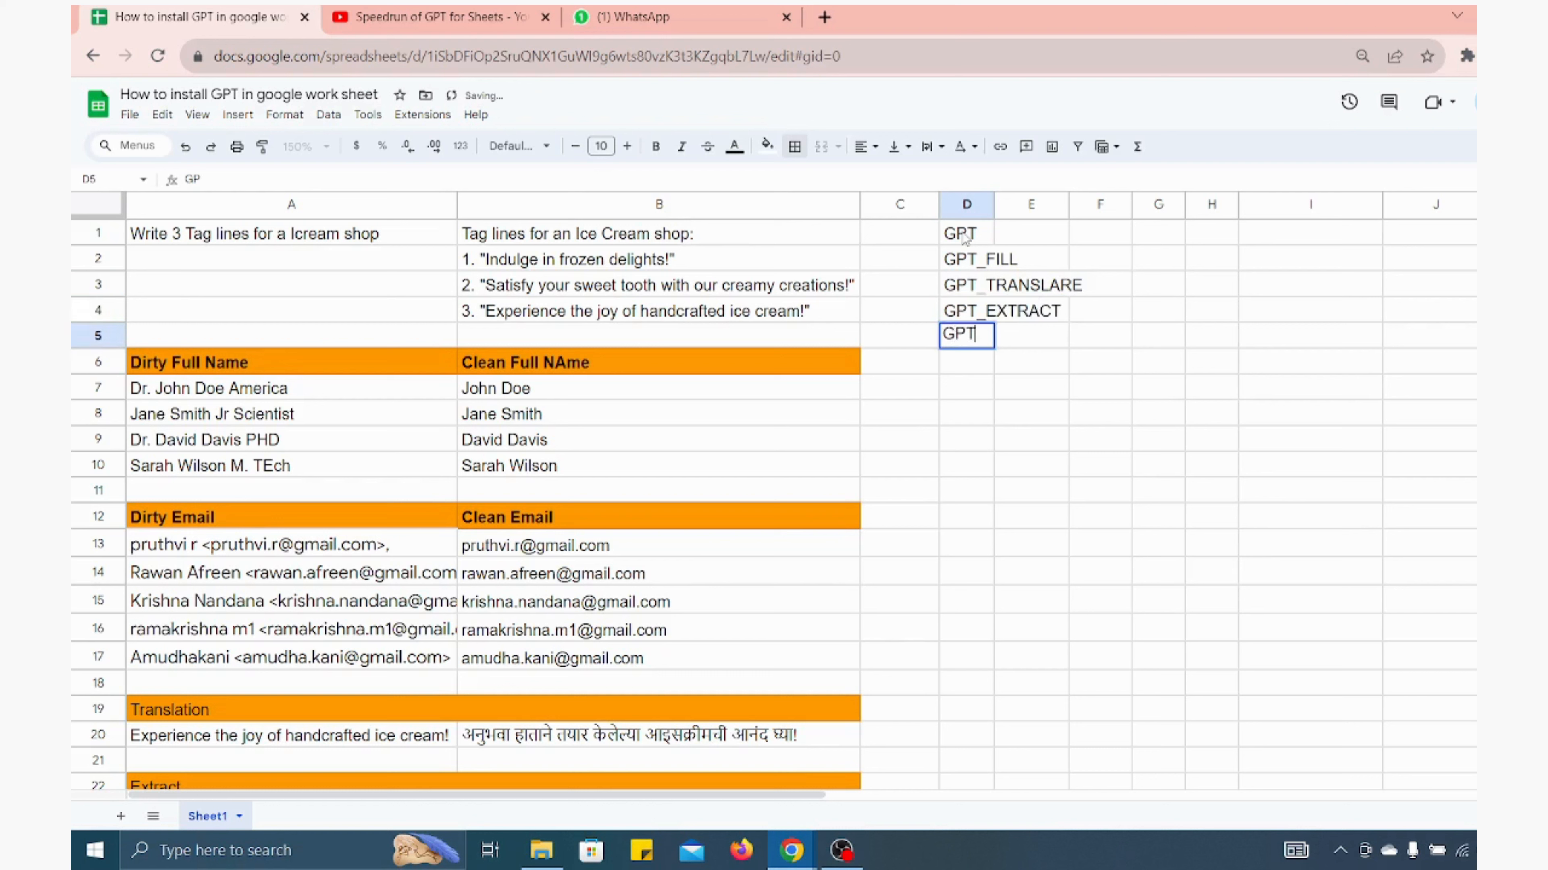
pyautogui.write('_EDIT')
pyautogui.press('Return')
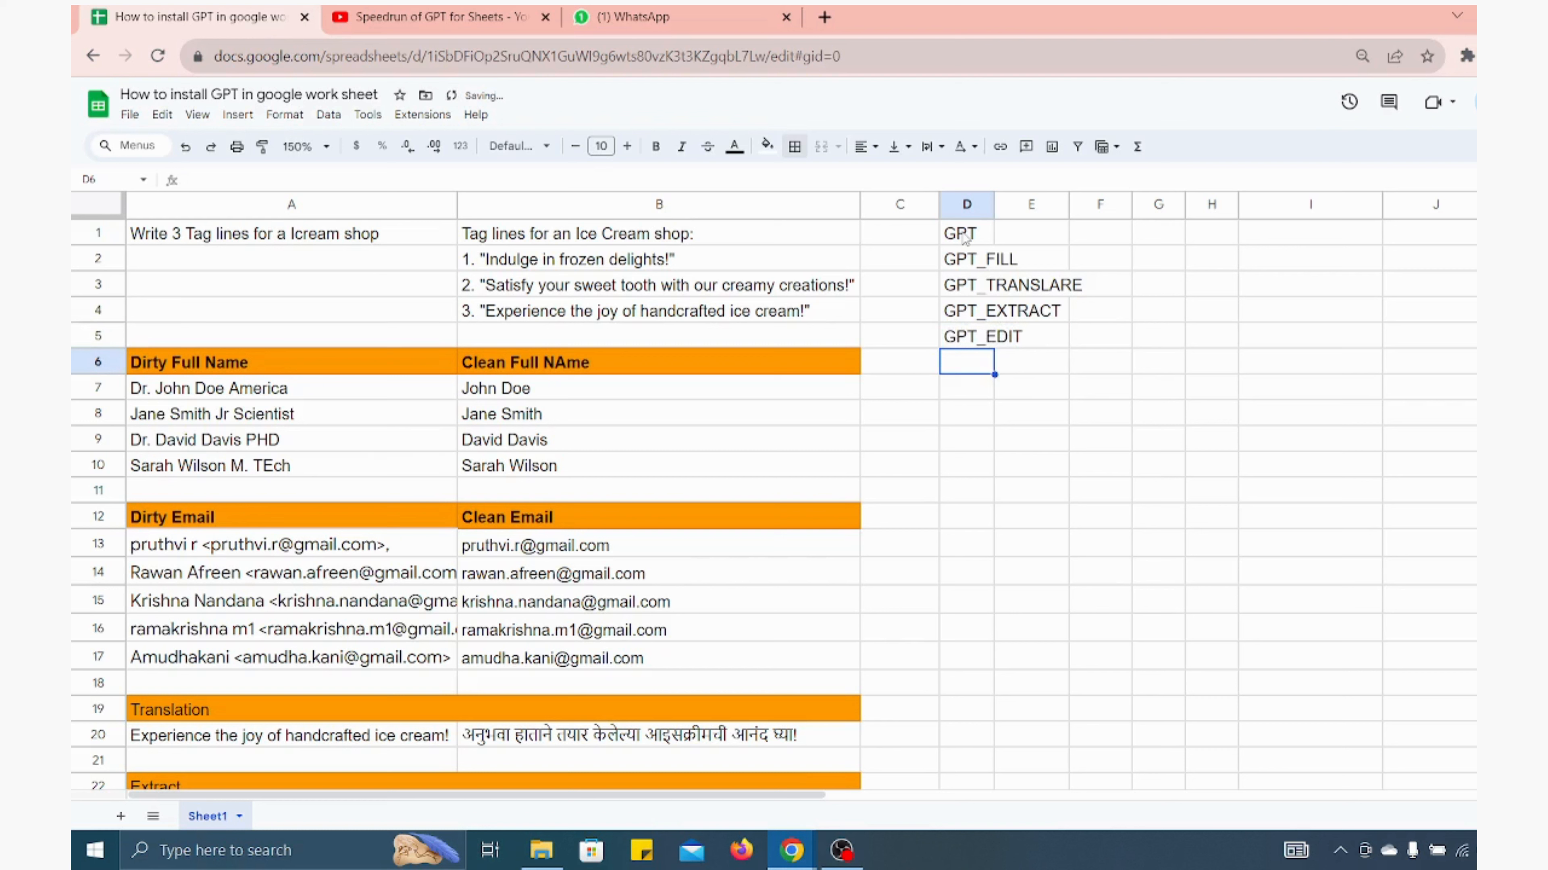
pyautogui.write('GPT_')
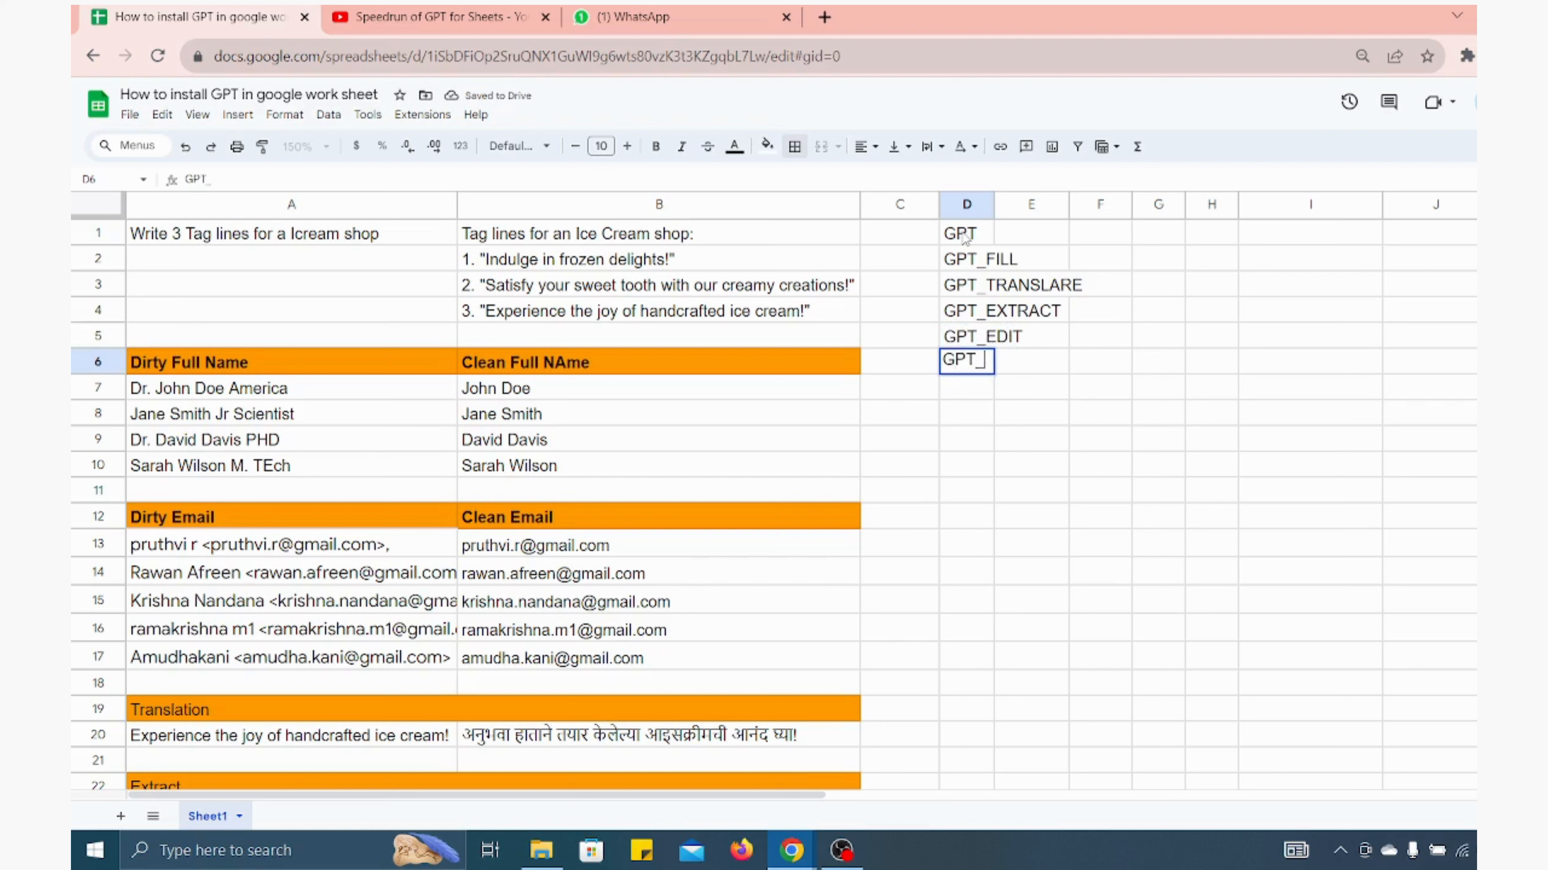
pyautogui.write('TABLE')
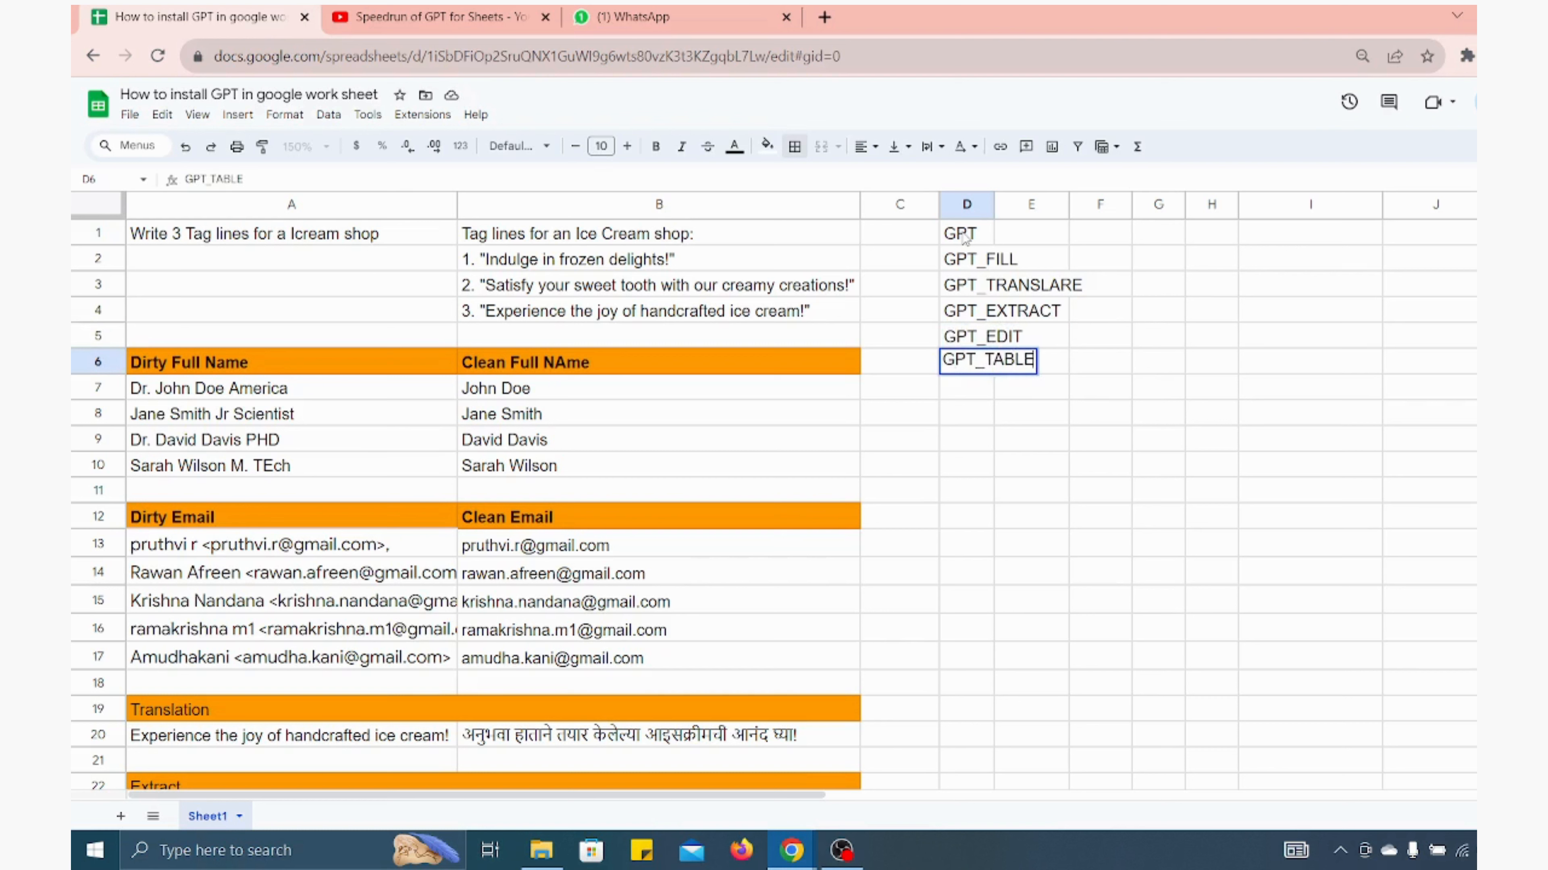
pyautogui.press('Return')
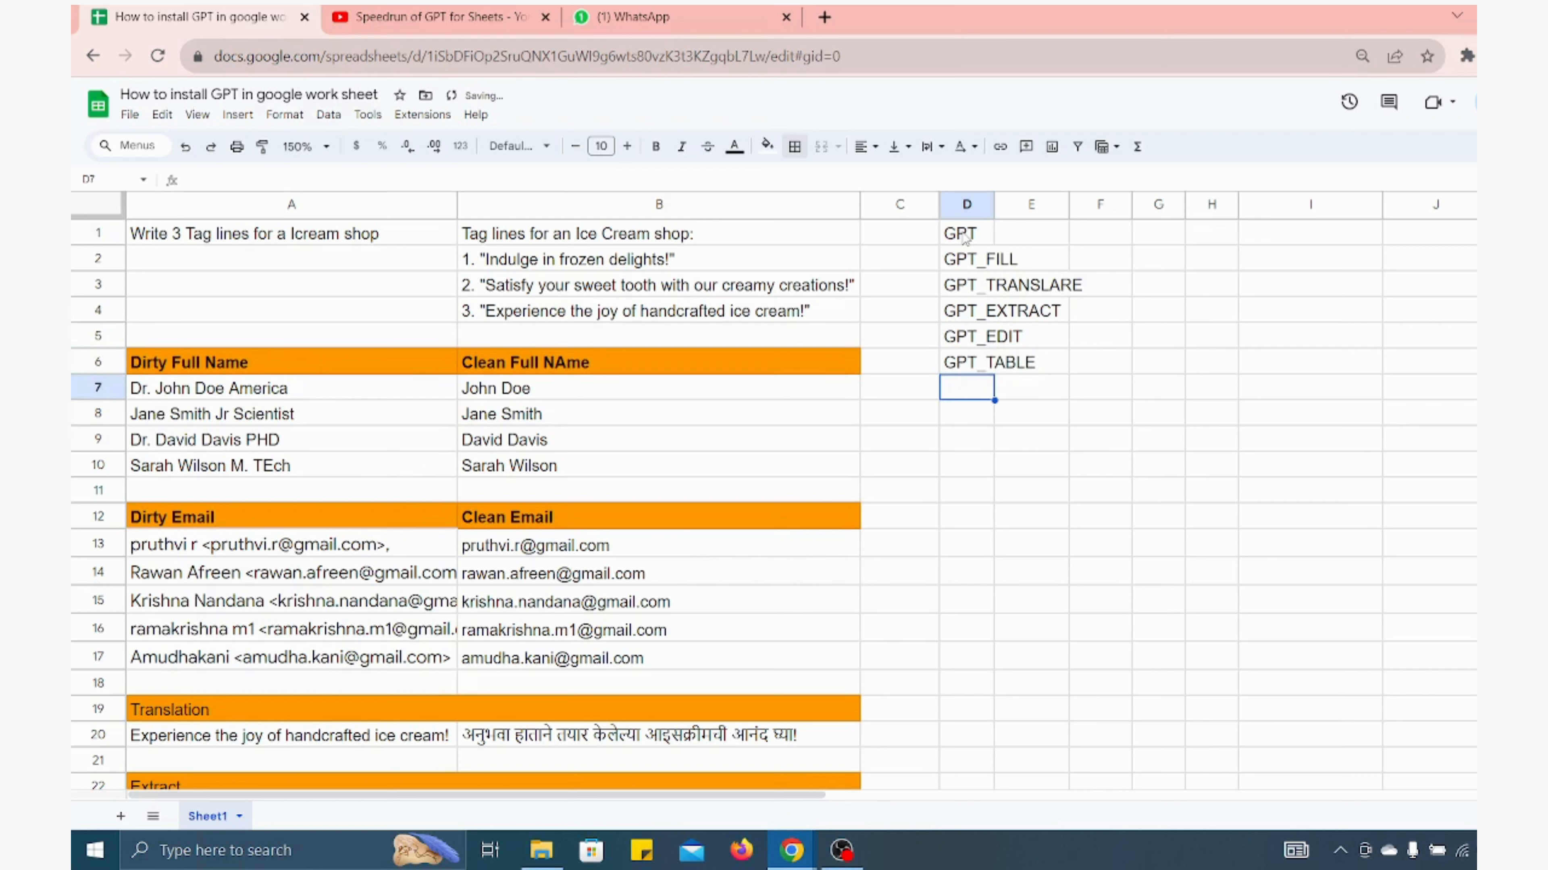
pyautogui.press('Up')
pyautogui.press('Up')
pyautogui.press('Up')
pyautogui.press('Up')
pyautogui.press('Up')
pyautogui.press('Up')
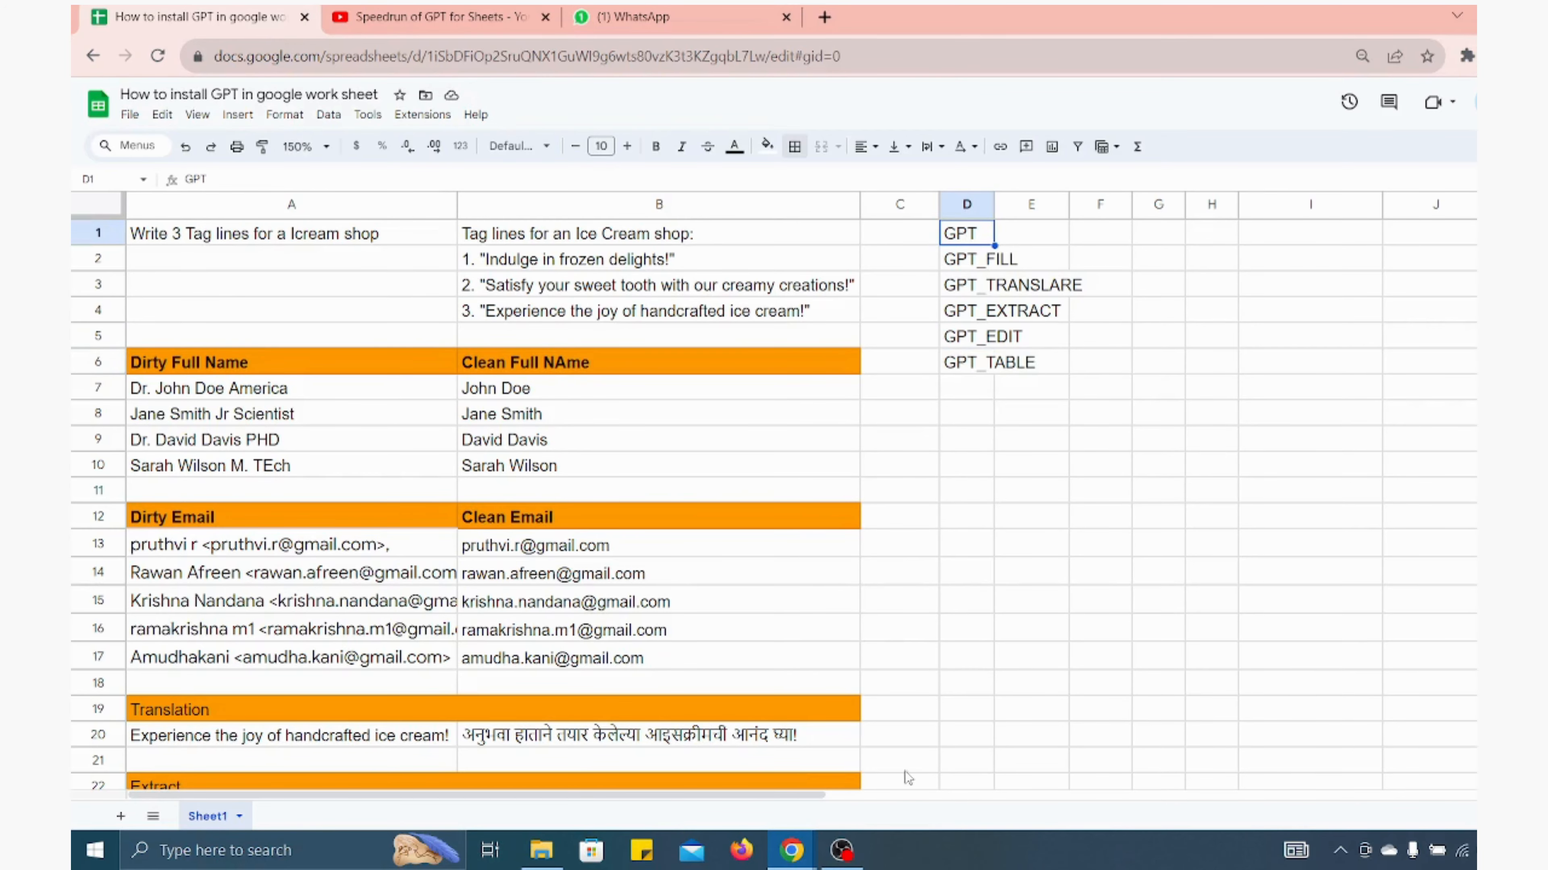
pyautogui.click(841, 849)
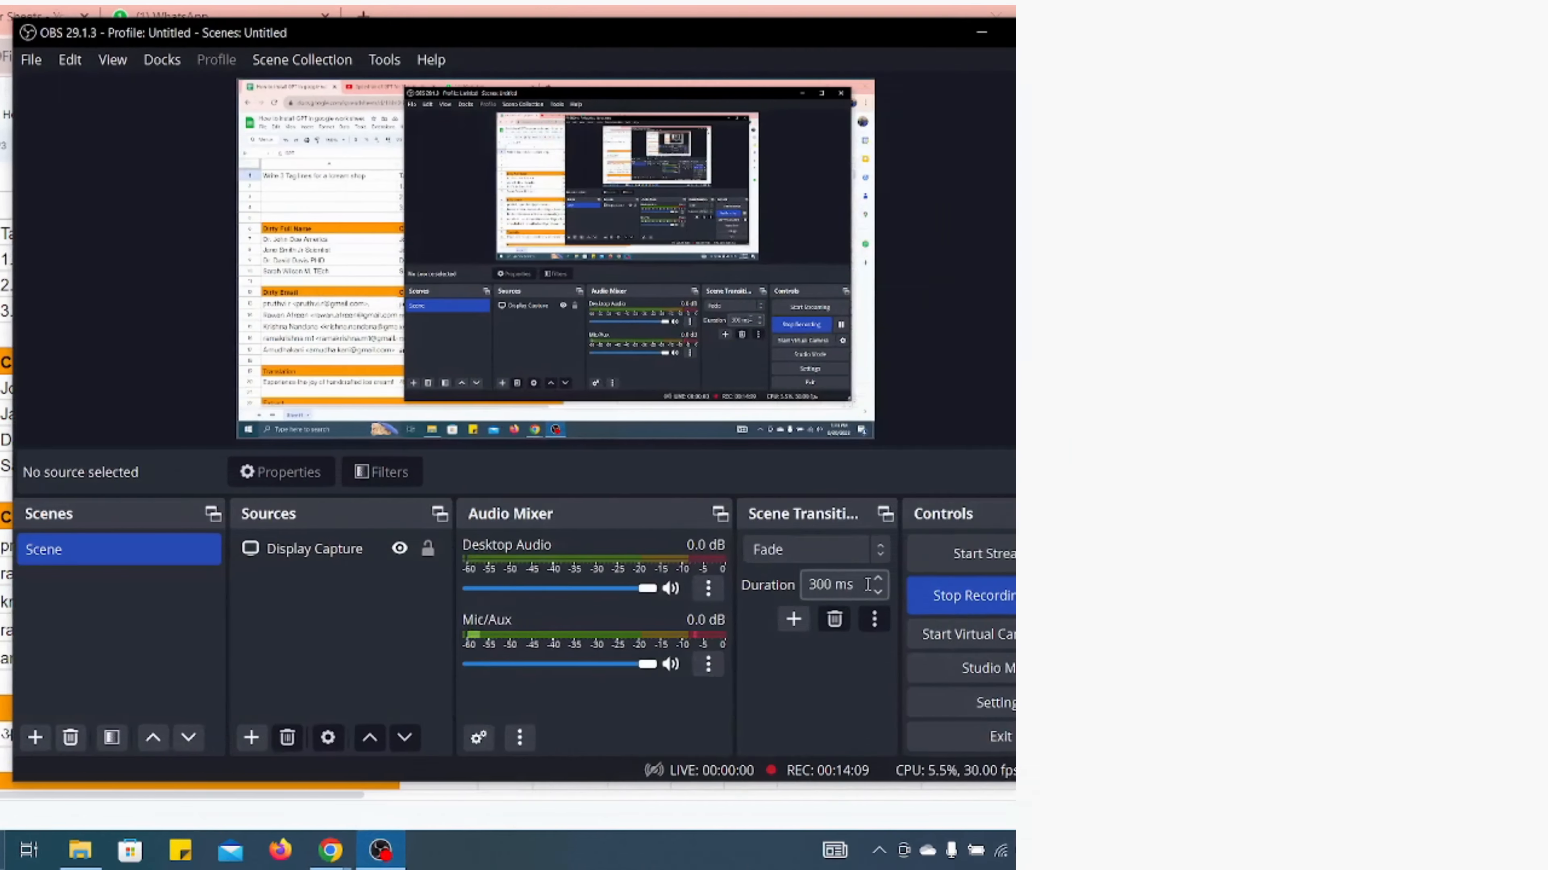